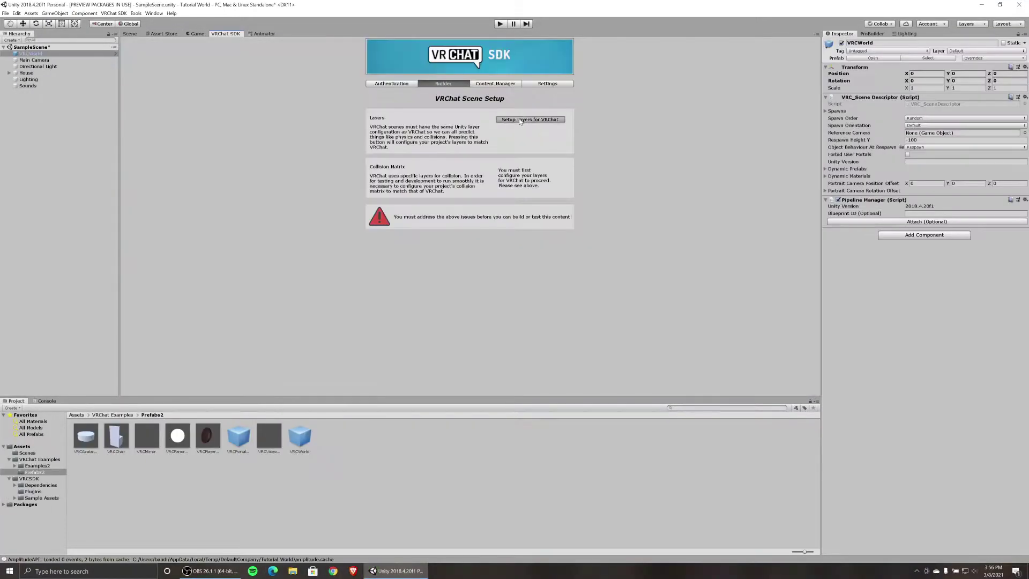
# - Set up the project's layers for VRChat in the SDK scene setup and confirm the change
pyautogui.click(530, 119)
pyautogui.click(537, 298)
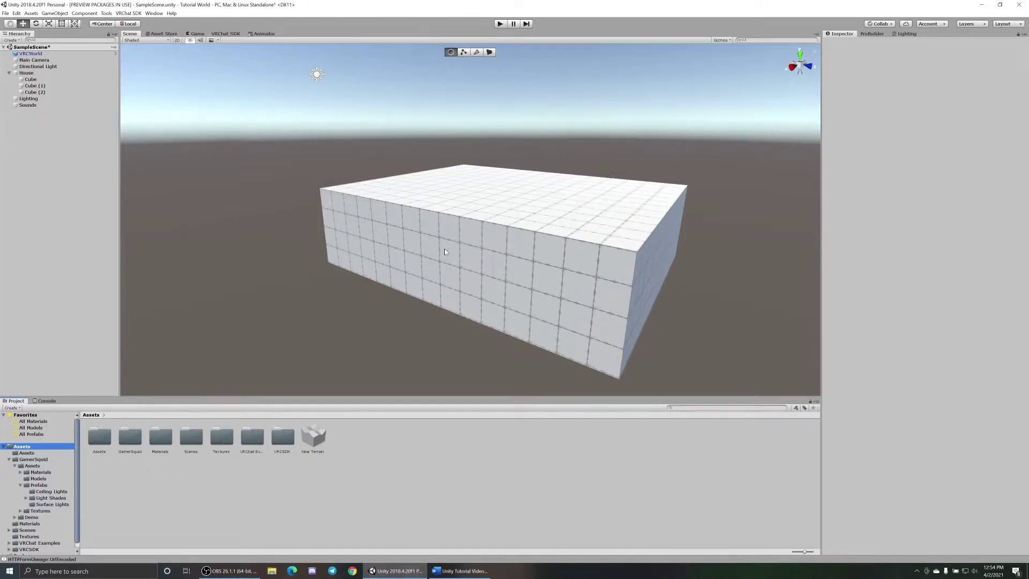
# - Disable the Directional Light and enable it again to compare the lighting on the house
pyautogui.moveTo(405, 231); pyautogui.dragTo(395, 202, button='right')
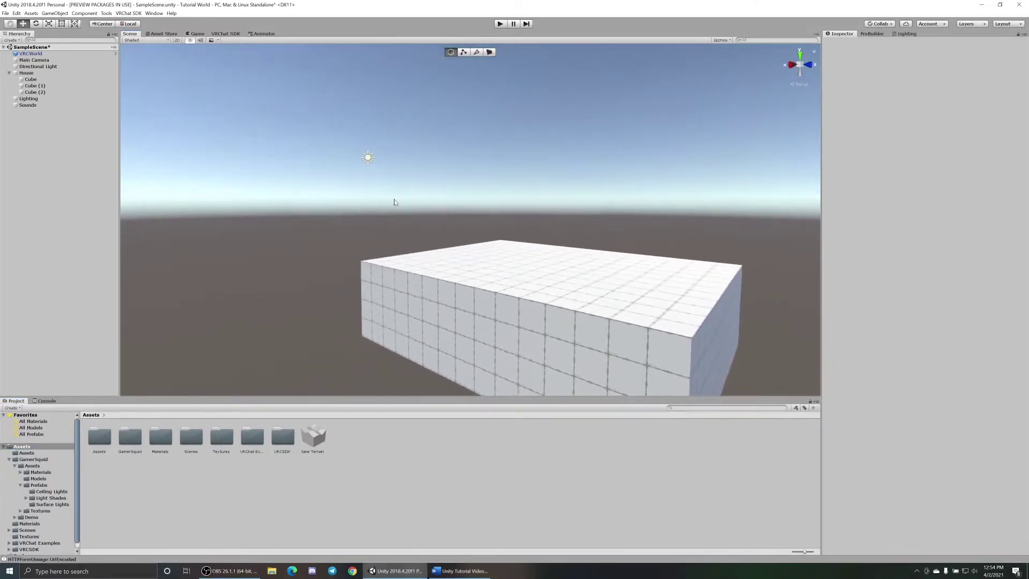
pyautogui.click(368, 157)
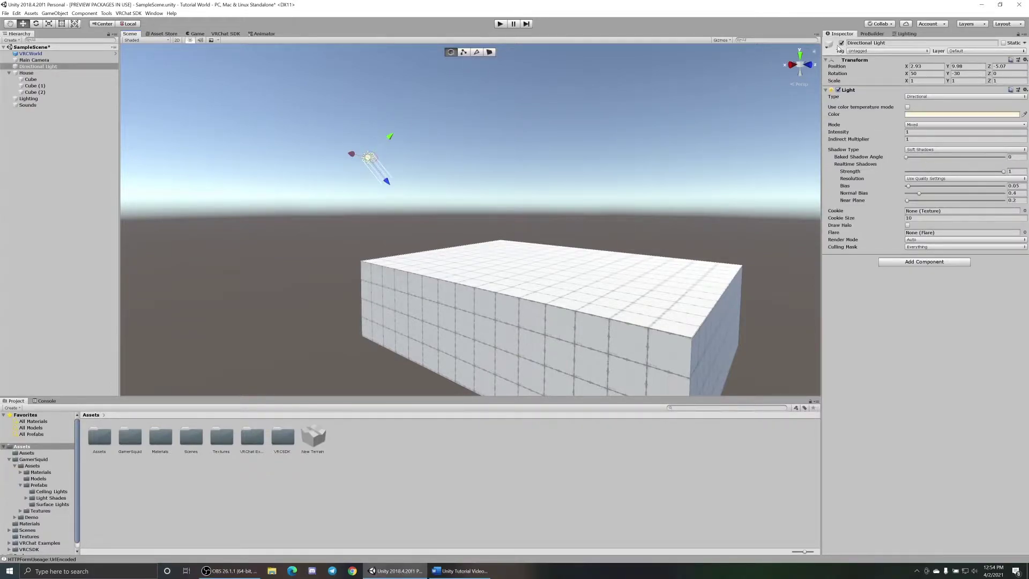
pyautogui.click(841, 42)
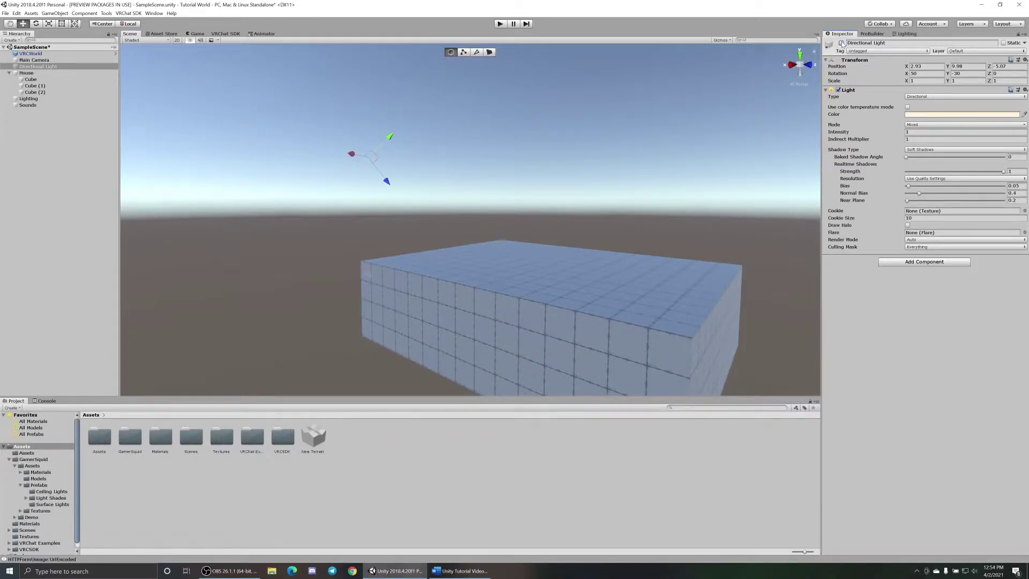
pyautogui.click(842, 43)
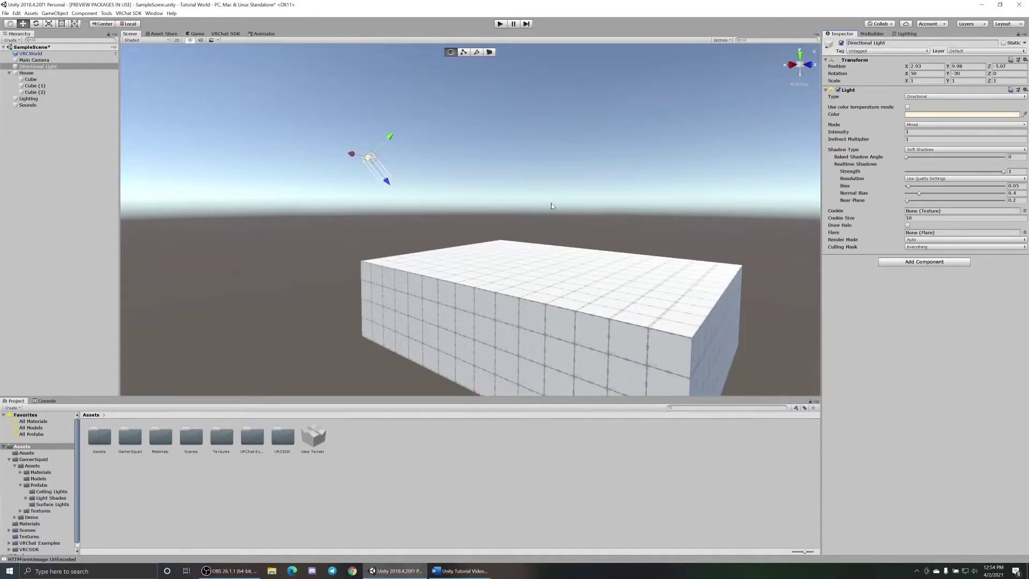
# - Select the ceiling, floor and walls inside the house and mark all three cubes as Static
pyautogui.keyDown('alt'); pyautogui.moveTo(514, 256); pyautogui.dragTo(552, 290); pyautogui.keyUp('alt')
pyautogui.press('w')
pyautogui.moveTo(552, 290); pyautogui.dragTo(398, 247, button='right')
pyautogui.keyDown('alt'); pyautogui.moveTo(398, 247); pyautogui.dragTo(500, 263); pyautogui.keyUp('alt')
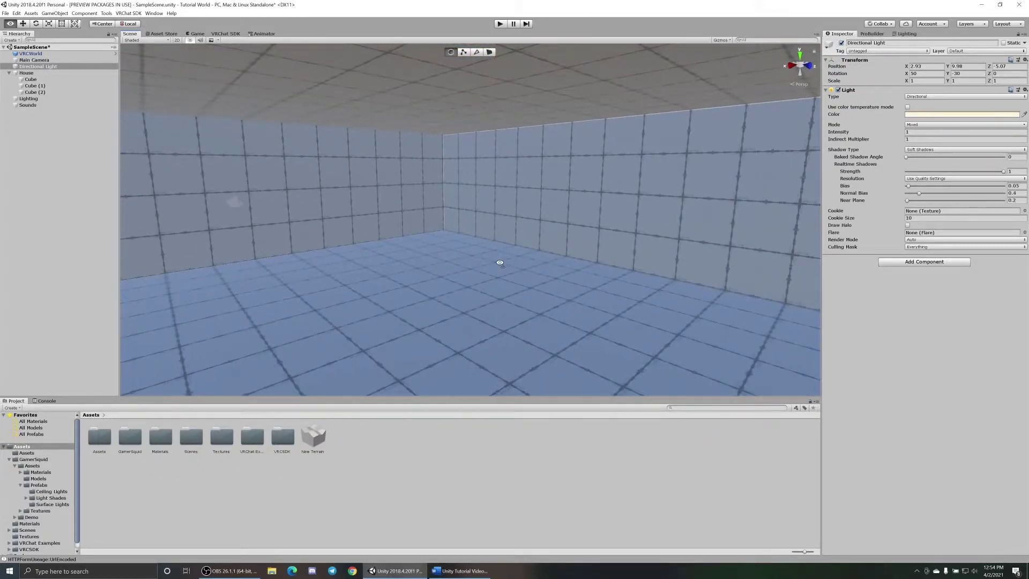
pyautogui.click(424, 113)
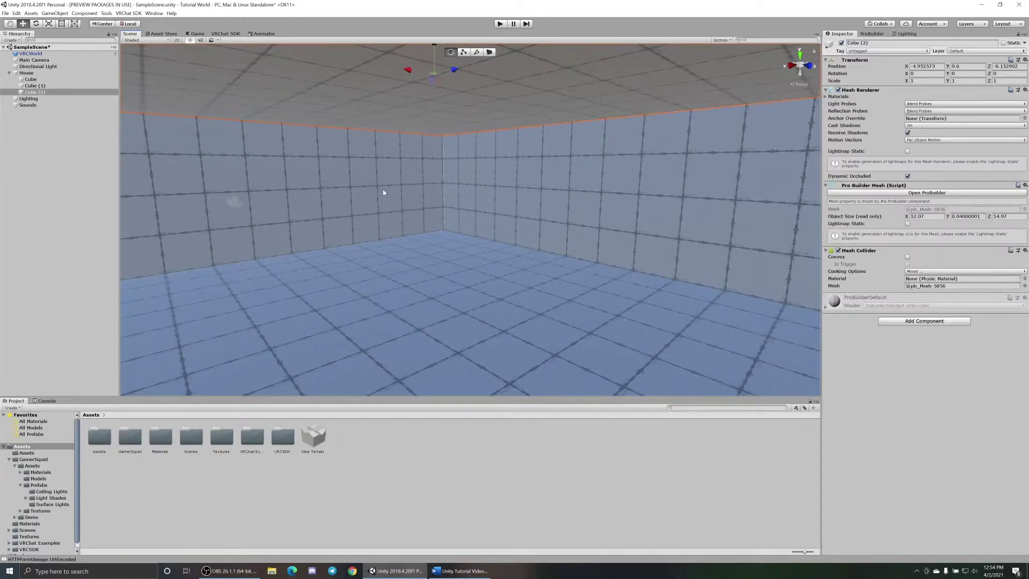
pyautogui.keyDown('shift'); pyautogui.click(425, 284); pyautogui.keyUp('shift')
pyautogui.keyDown('shift'); pyautogui.click(352, 174); pyautogui.keyUp('shift')
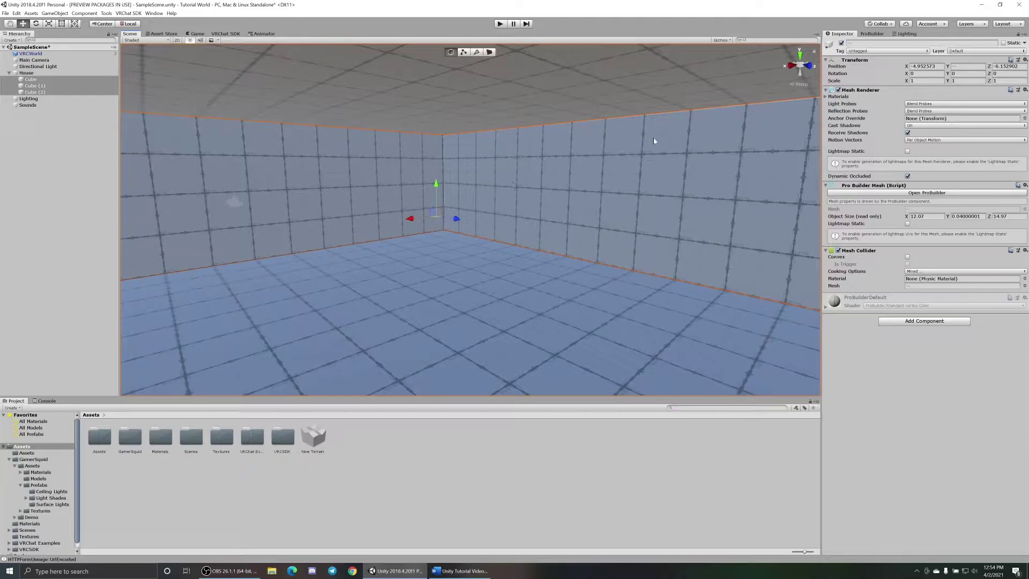
pyautogui.click(1003, 42)
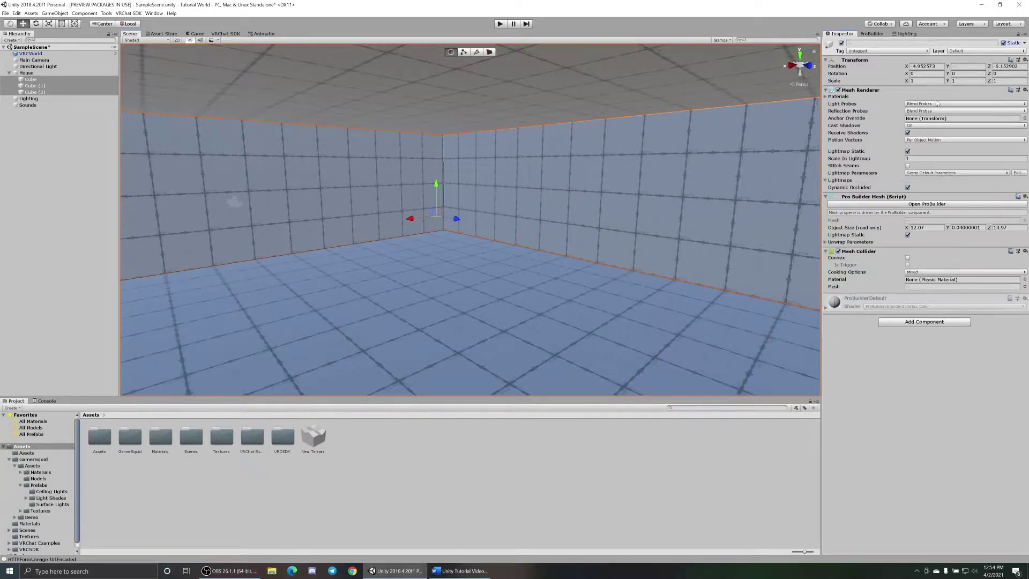
# - Generate the scene's baked lighting with the current settings and inspect the interior of the house
pyautogui.click(908, 34)
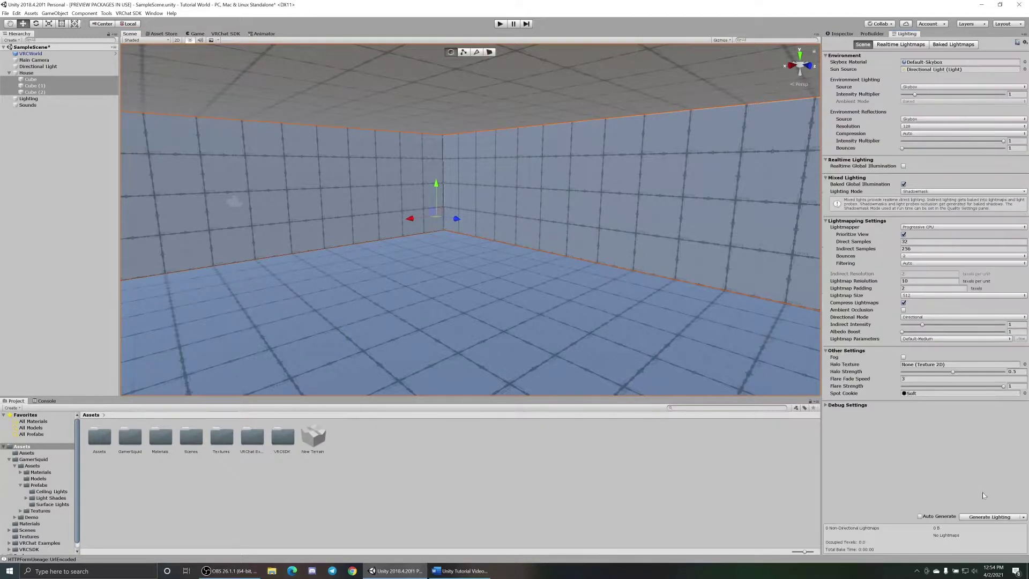
pyautogui.click(989, 516)
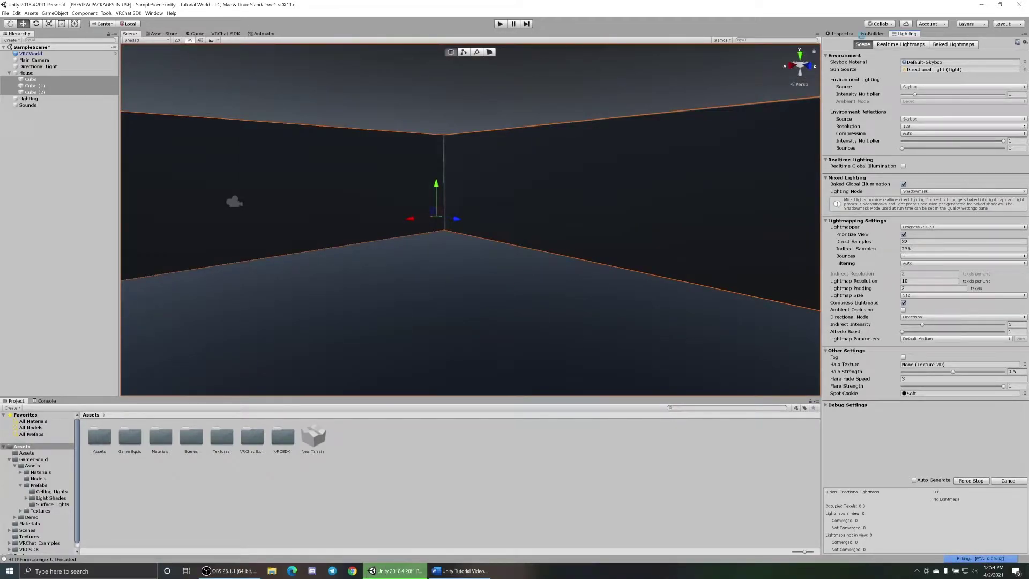
pyautogui.click(841, 34)
pyautogui.moveTo(468, 267); pyautogui.dragTo(539, 183, button='right')
pyautogui.press('s')
pyautogui.press('w')
pyautogui.click(906, 33)
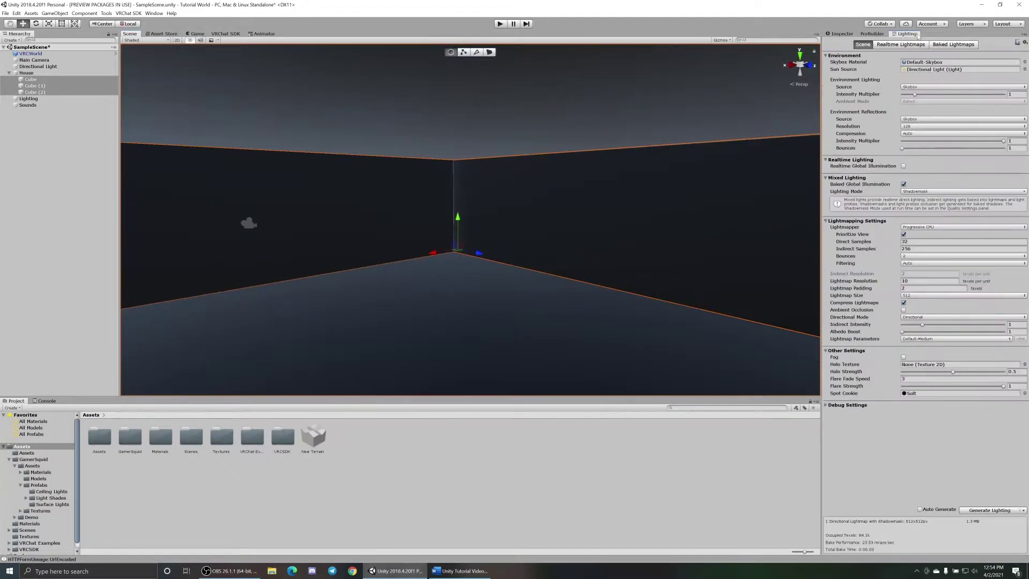
# - Remove the Static flag from the house's three cubes and regenerate the scene's lighting
pyautogui.click(842, 33)
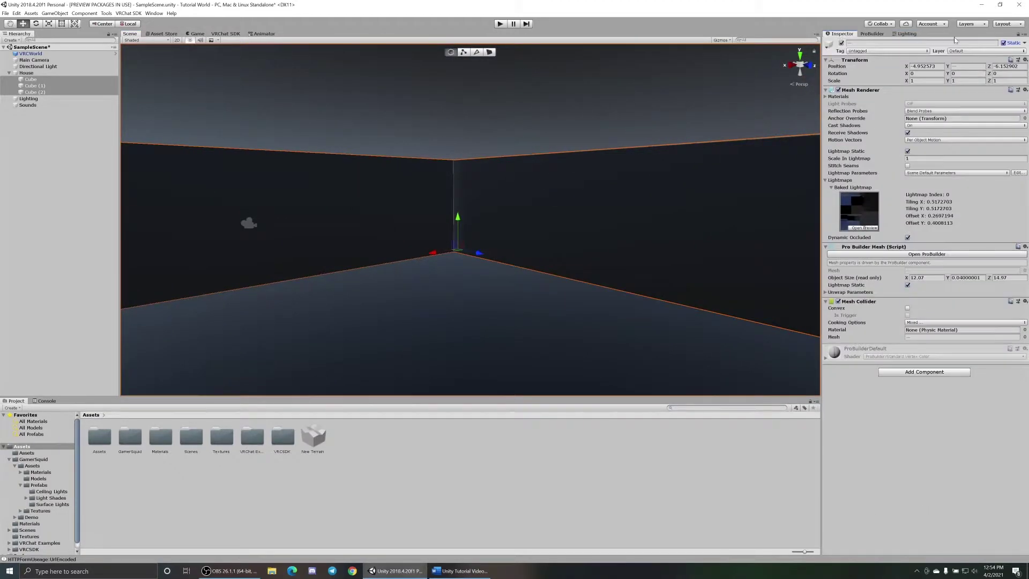
pyautogui.click(1004, 42)
pyautogui.click(469, 292)
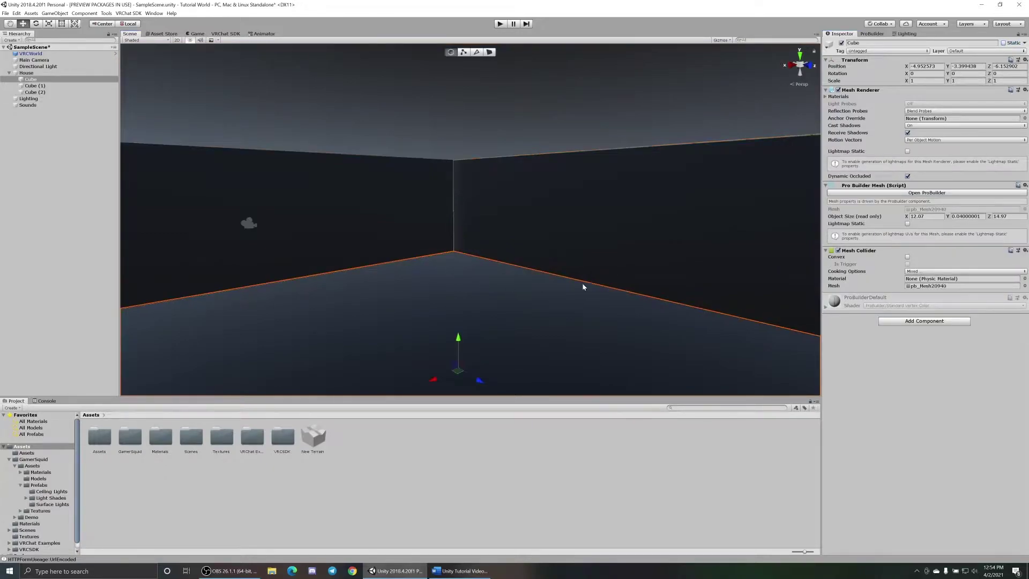
pyautogui.click(906, 34)
pyautogui.click(993, 509)
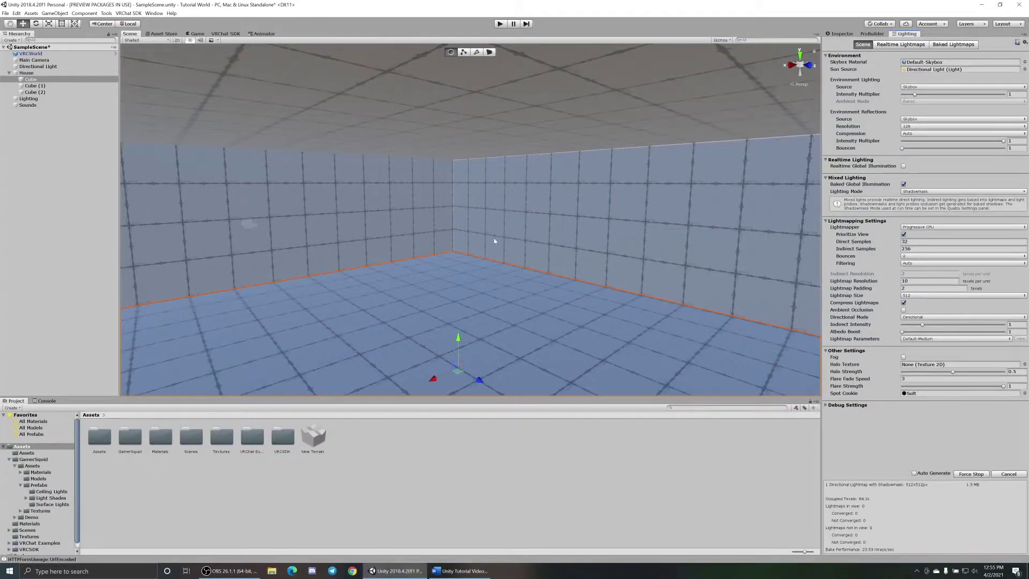
pyautogui.click(836, 34)
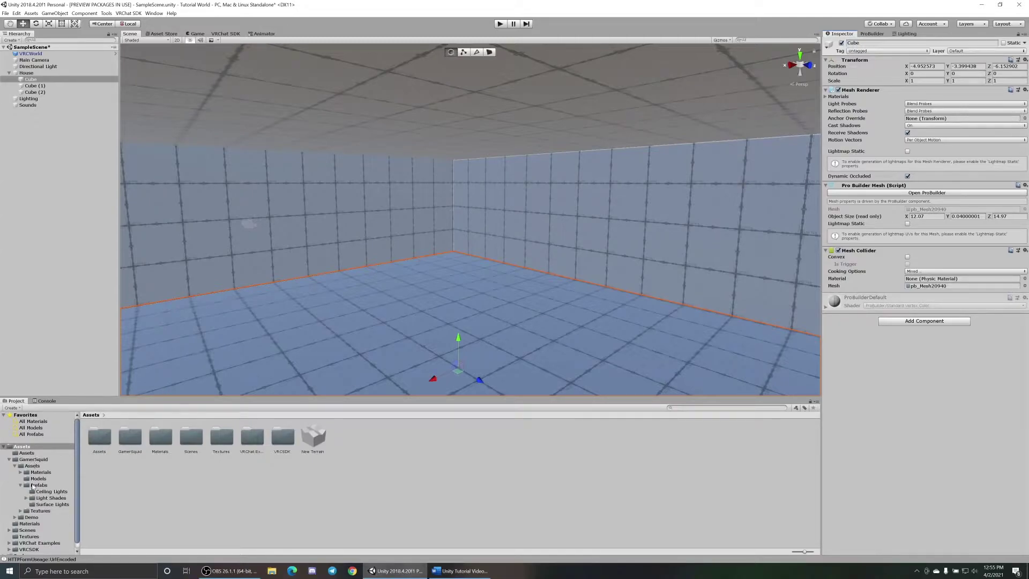
# - Add a second directional light to the scene and delete it again
pyautogui.click(55, 14)
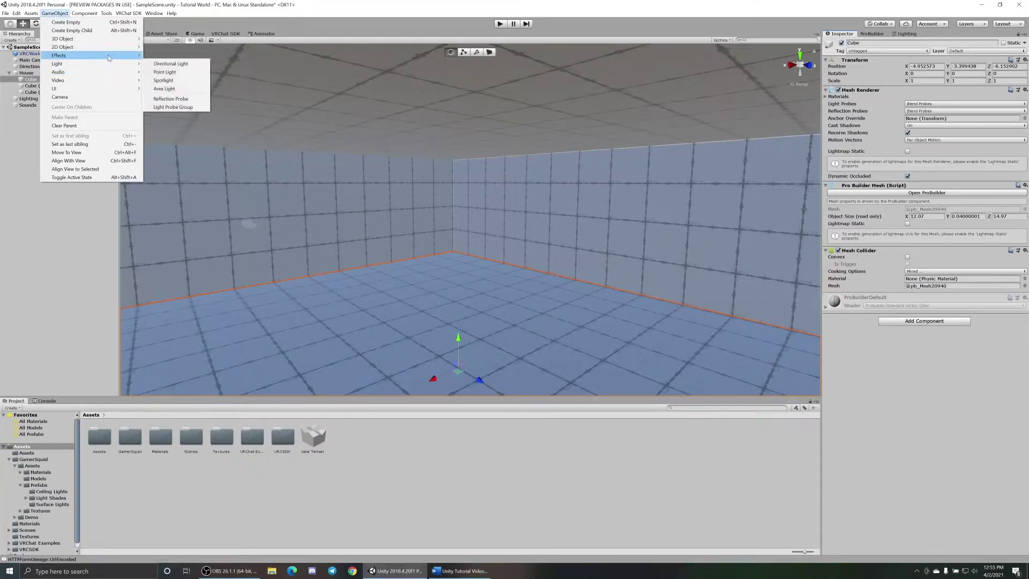
pyautogui.moveTo(105, 64)
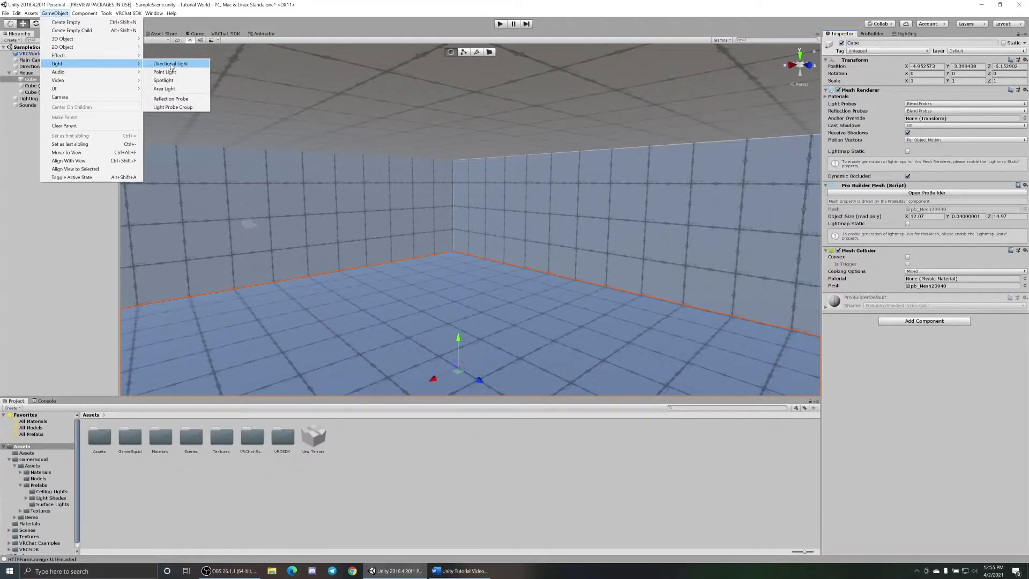
pyautogui.click(171, 64)
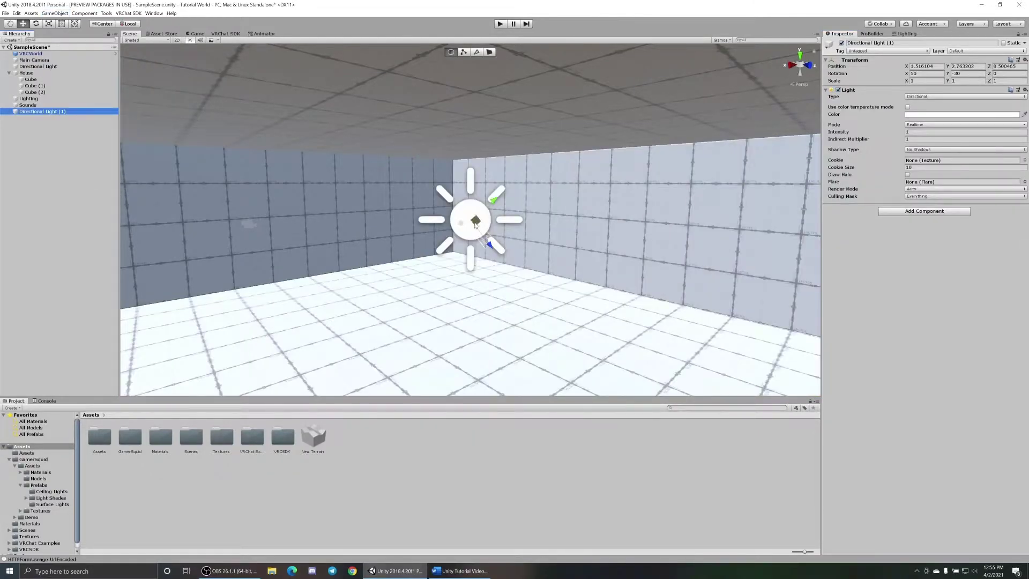
pyautogui.press('Delete')
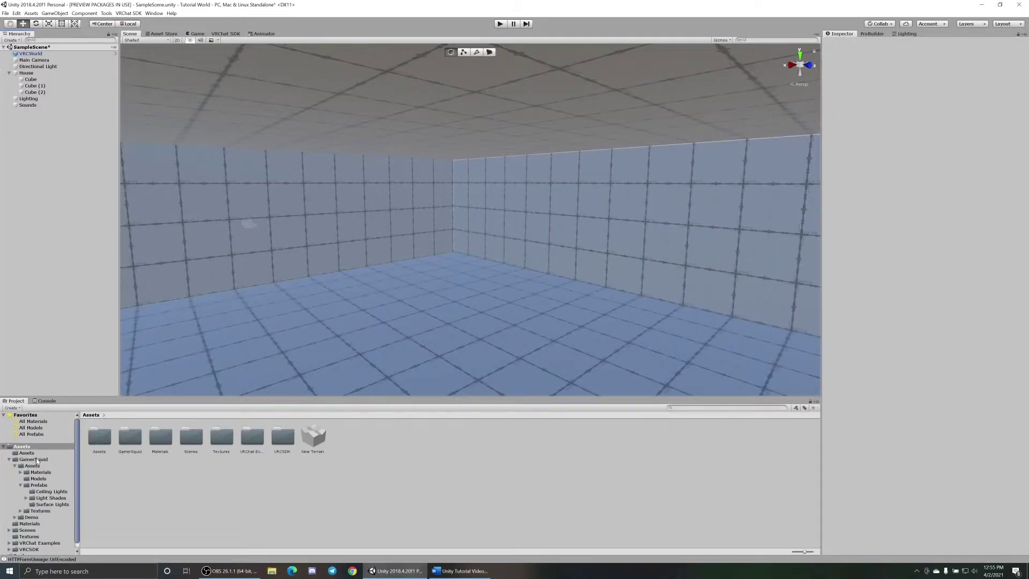
# - Open the Ceiling Lights prefab folder of the GamerSquid asset pack
pyautogui.click(48, 492)
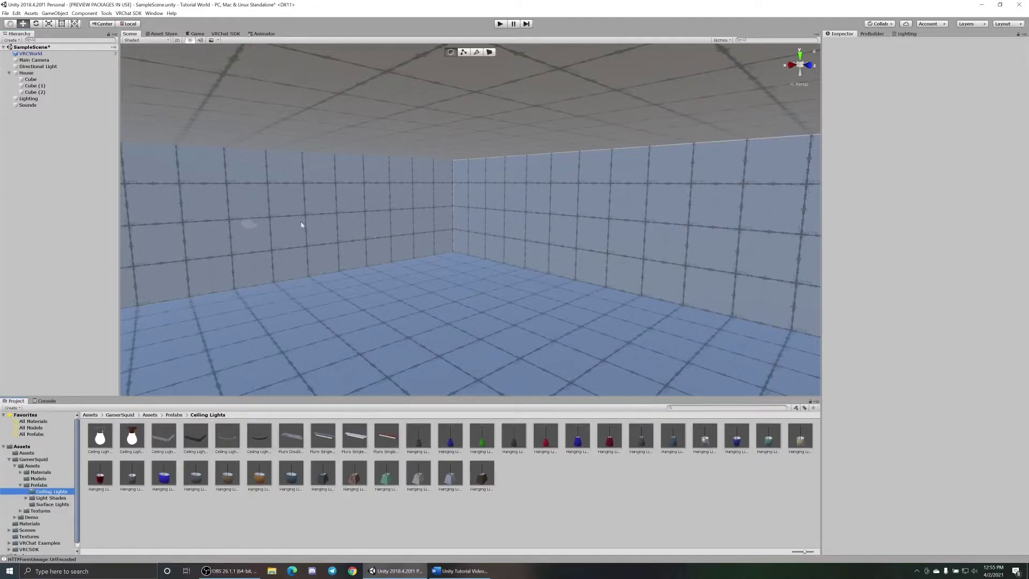
pyautogui.rightClick(400, 256)
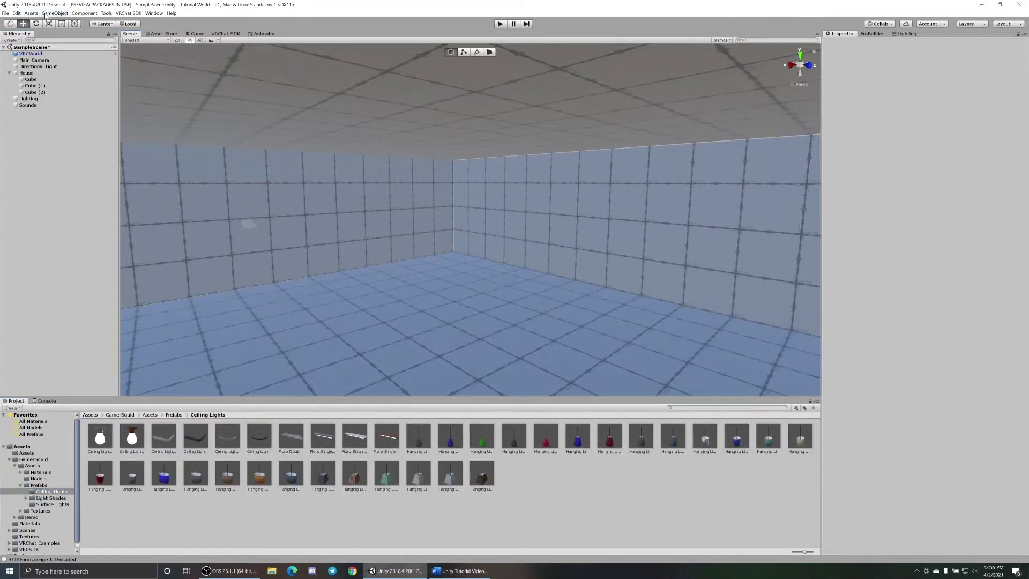
# - Add a point light near the ceiling inside the house and reduce its range to about 6.73
pyautogui.click(54, 13)
pyautogui.moveTo(96, 62)
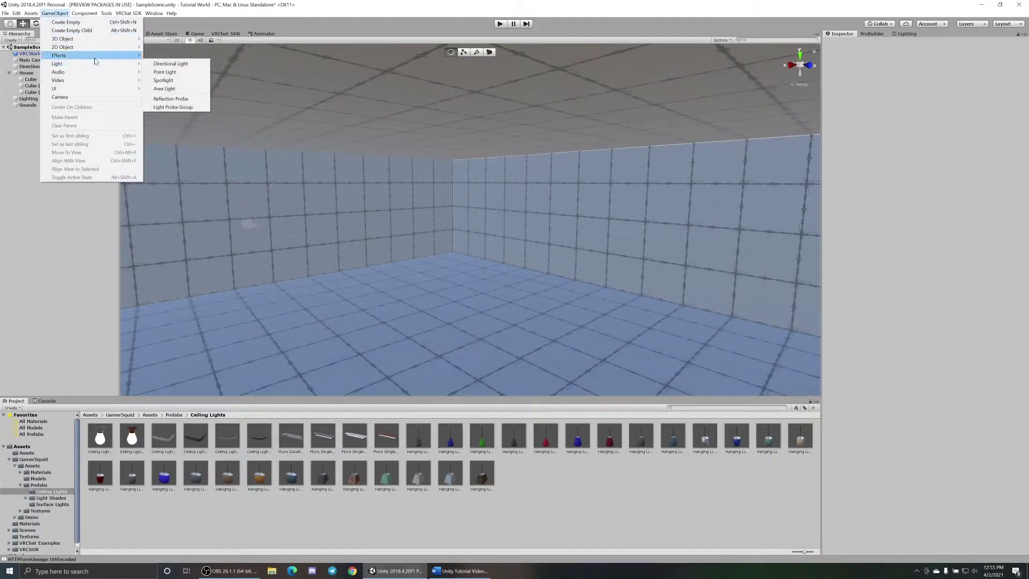
pyautogui.click(171, 73)
pyautogui.moveTo(470, 194); pyautogui.dragTo(550, 149)
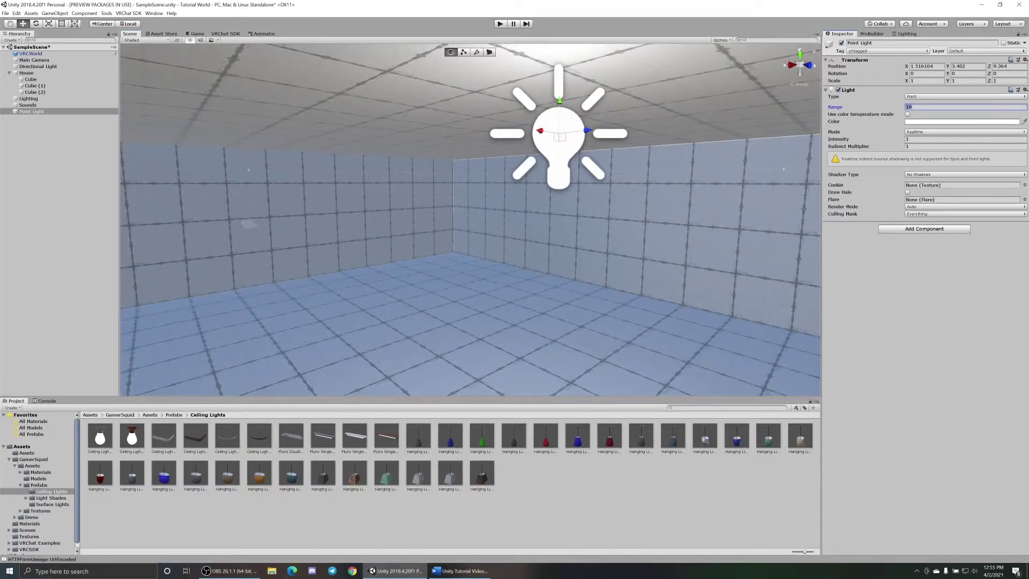
pyautogui.keyDown('alt'); pyautogui.moveTo(781, 179); pyautogui.dragTo(638, 189); pyautogui.keyUp('alt')
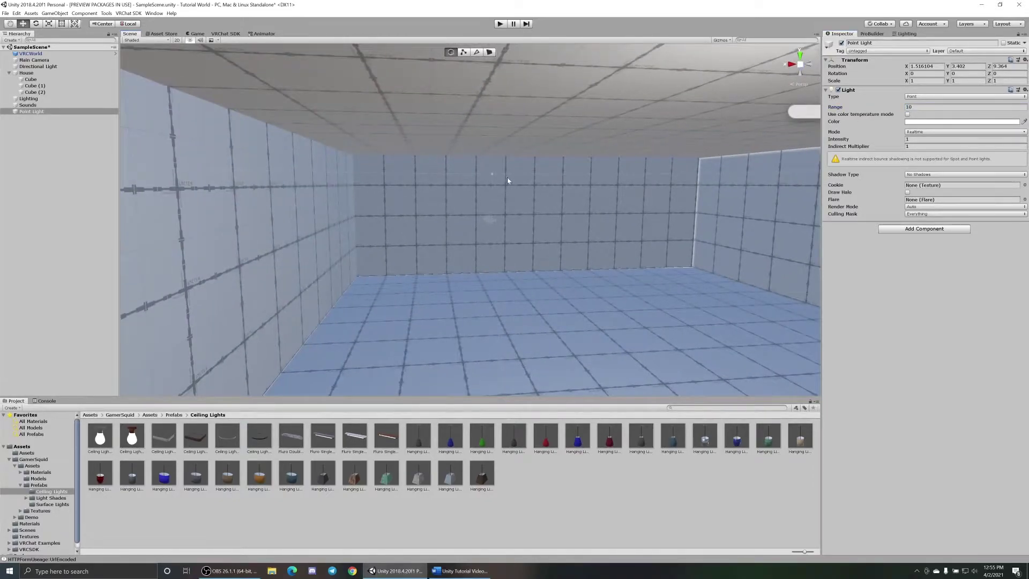
pyautogui.moveTo(490, 171)
pyautogui.mouseDown()
pyautogui.moveTo(523, 175)
pyautogui.moveTo(503, 172)
pyautogui.mouseUp()
pyautogui.moveTo(676, 207); pyautogui.dragTo(748, 208, button='right')
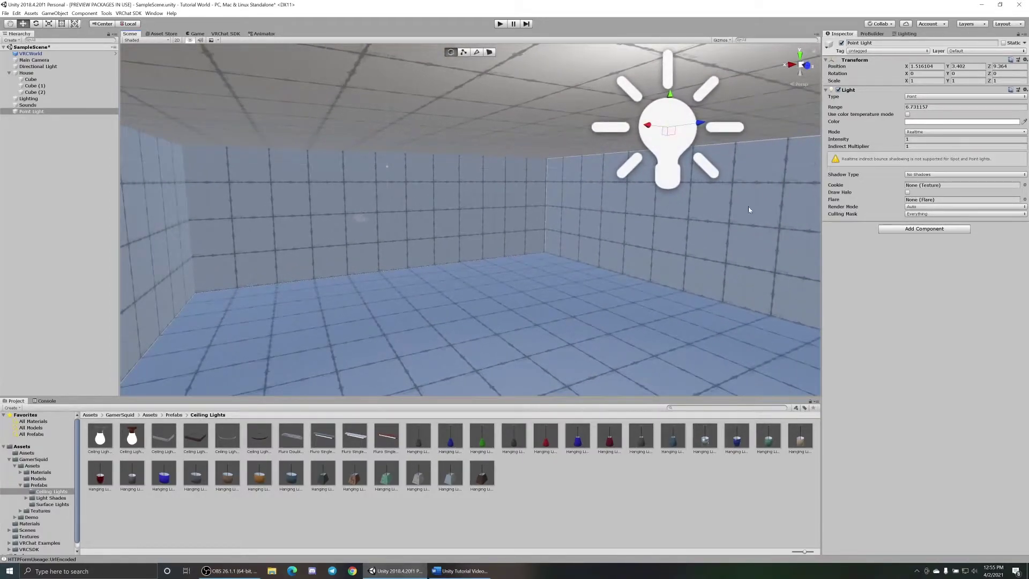
# - Switch the point light's mode to Mixed and to Baked, and delete the light from the scene
pyautogui.click(922, 133)
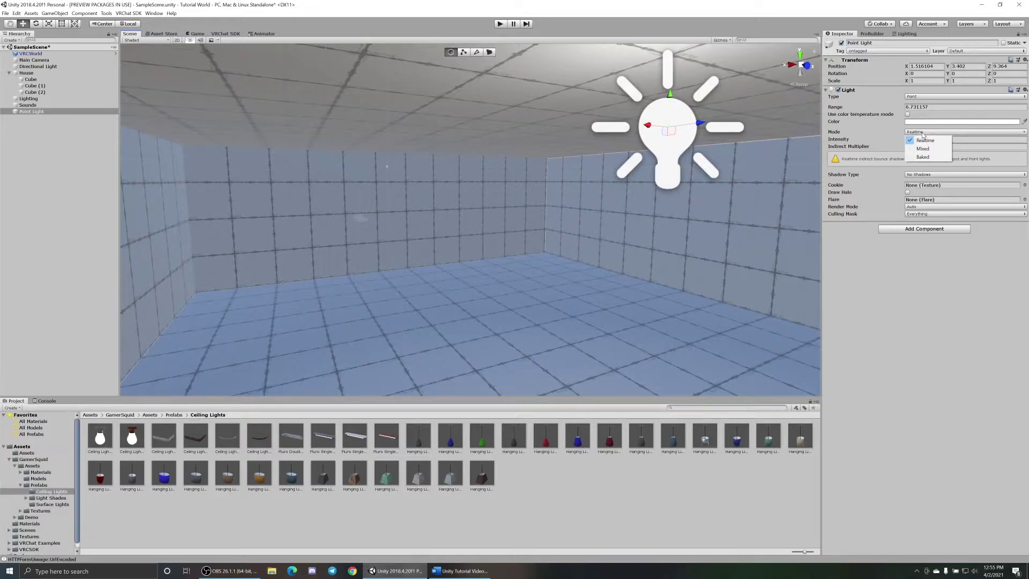
pyautogui.click(923, 149)
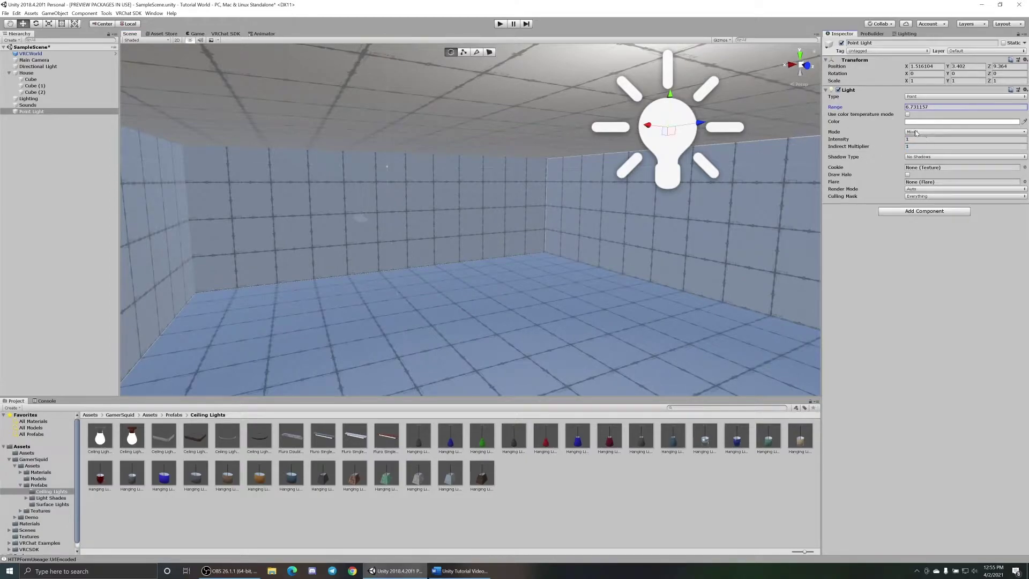
pyautogui.click(916, 133)
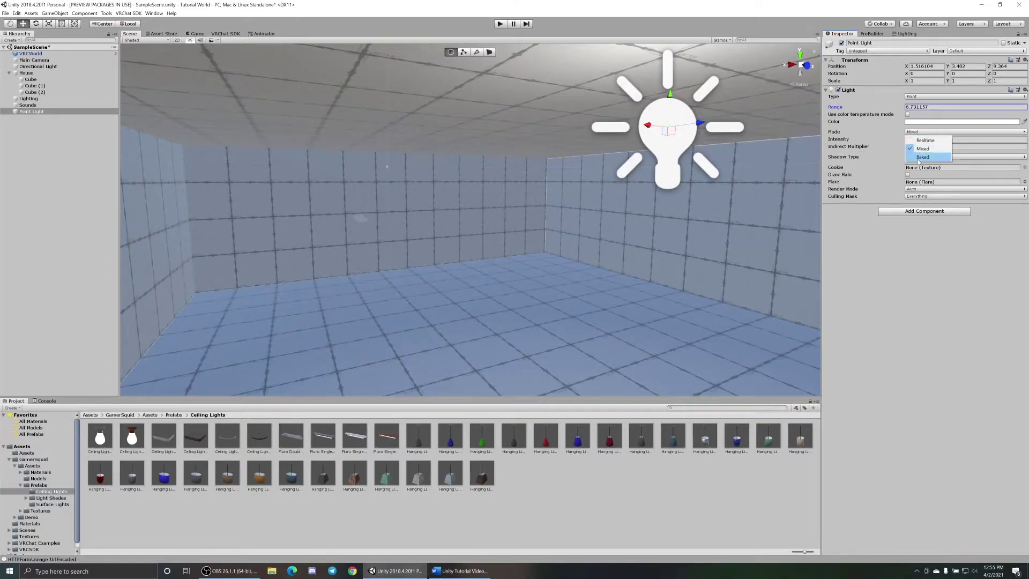
pyautogui.click(919, 158)
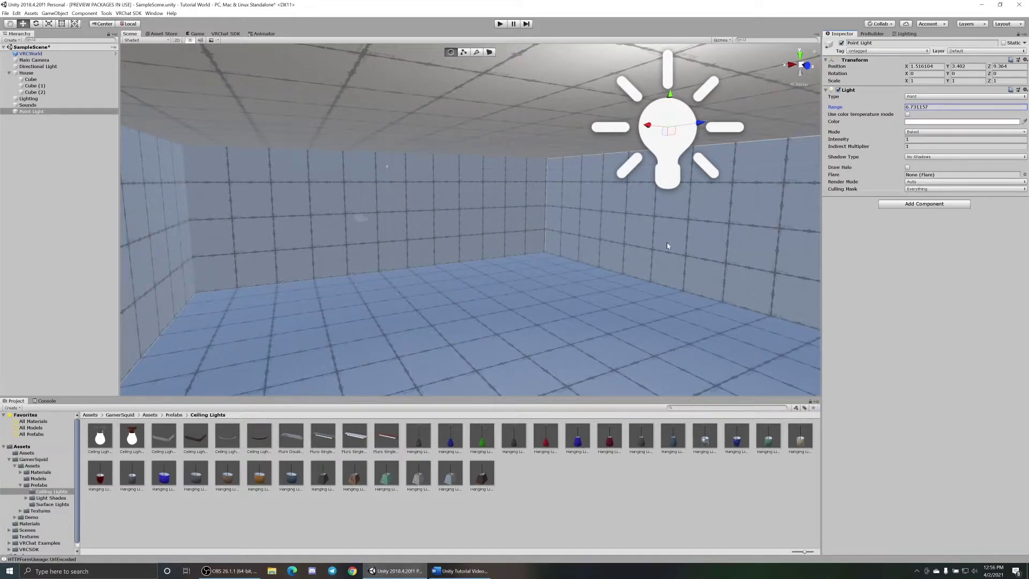
pyautogui.rightClick(24, 112)
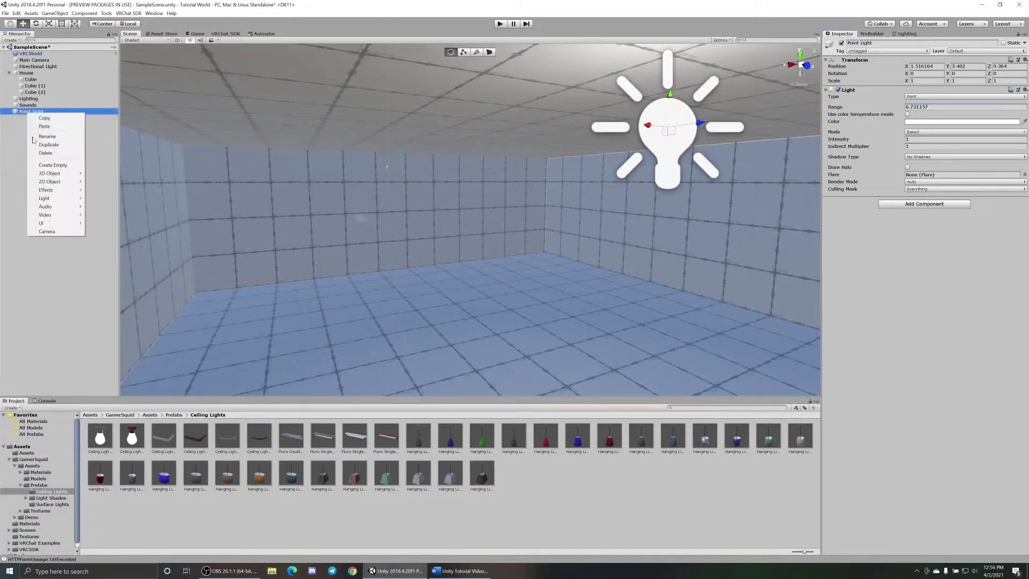
pyautogui.click(53, 153)
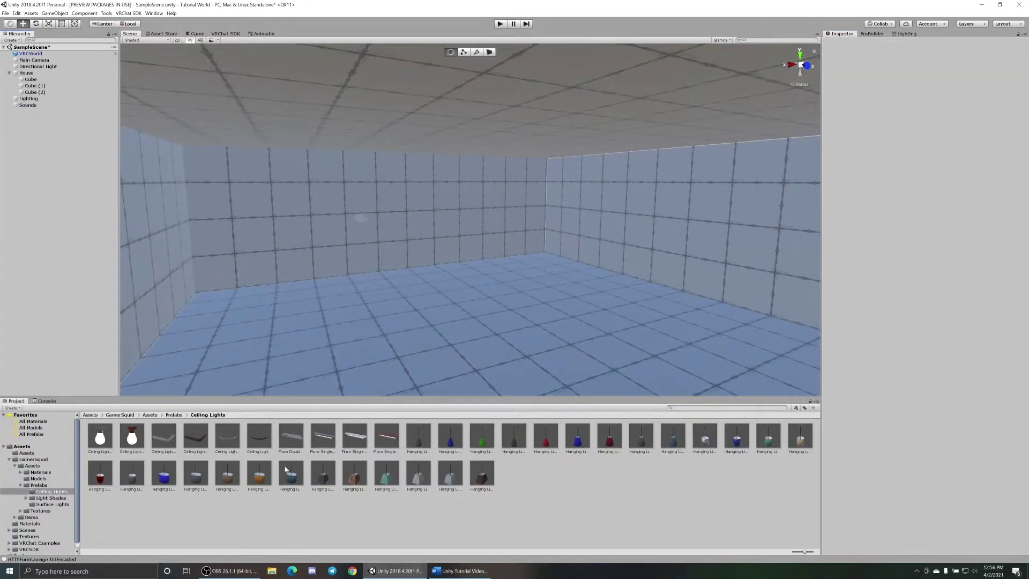
# - Place the Hanging Light-001 - Cone Shade Red prefab in the house and raise it to about Y 3.19
pyautogui.moveTo(482, 479); pyautogui.dragTo(535, 233)
pyautogui.press('w')
pyautogui.moveTo(522, 291); pyautogui.dragTo(527, 276, button='right')
pyautogui.moveTo(513, 279)
pyautogui.mouseDown()
pyautogui.moveTo(421, 291)
pyautogui.moveTo(504, 296)
pyautogui.mouseUp()
pyautogui.moveTo(489, 262); pyautogui.dragTo(481, 154)
# - Raise the red hanging light to about Y 3.54 to fit its mount against the ceiling
pyautogui.moveTo(475, 218); pyautogui.dragTo(521, 192, button='right')
pyautogui.press('w')
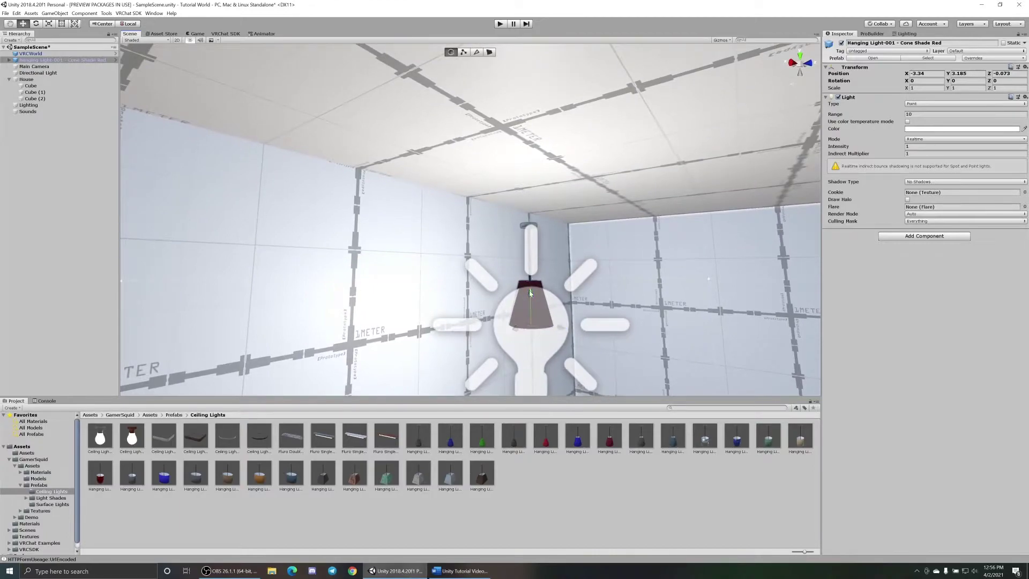
pyautogui.moveTo(530, 292); pyautogui.dragTo(554, 198)
pyautogui.moveTo(554, 197); pyautogui.dragTo(563, 208, button='right')
pyautogui.press('w')
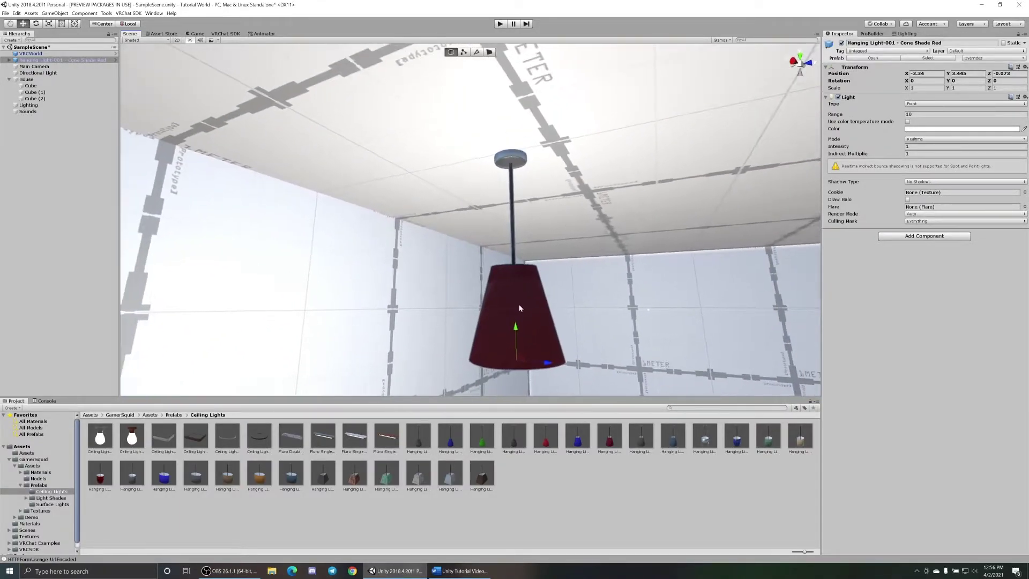
pyautogui.moveTo(515, 326); pyautogui.dragTo(524, 293)
pyautogui.press('s')
pyautogui.moveTo(635, 217); pyautogui.dragTo(583, 244, button='right')
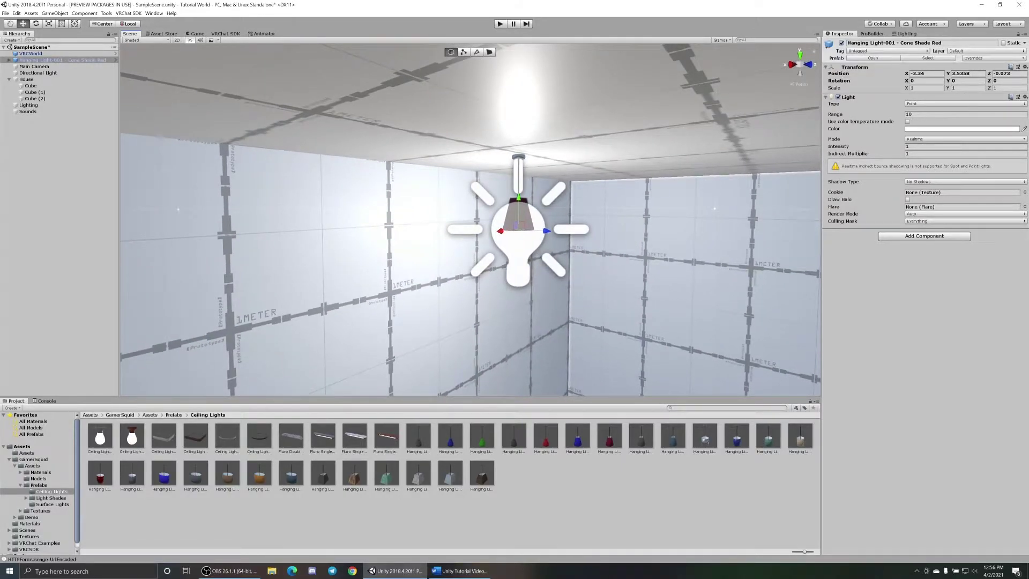
# - Set the red hanging light's range to 5 and its mode to Baked
pyautogui.click(887, 111)
pyautogui.write('5')
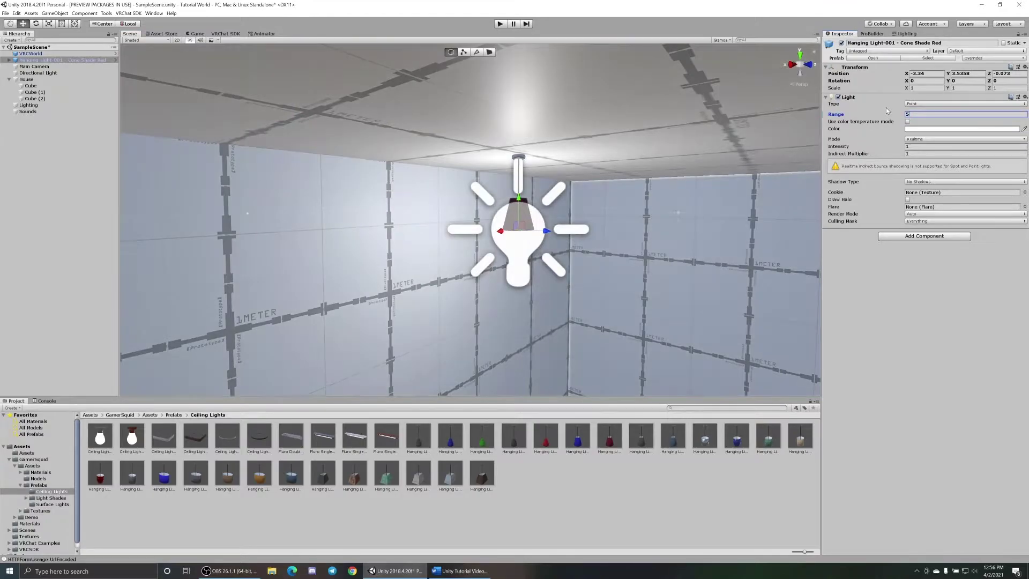
pyautogui.click(911, 139)
pyautogui.click(921, 164)
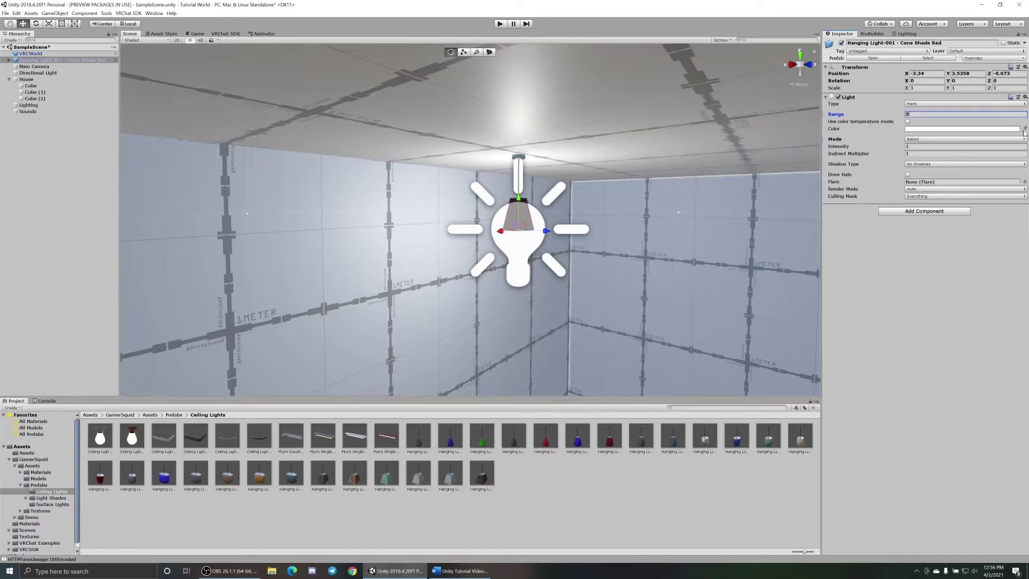
# - Enable color temperature mode on the red hanging light and set a warmer temperature of about 4790
pyautogui.click(907, 121)
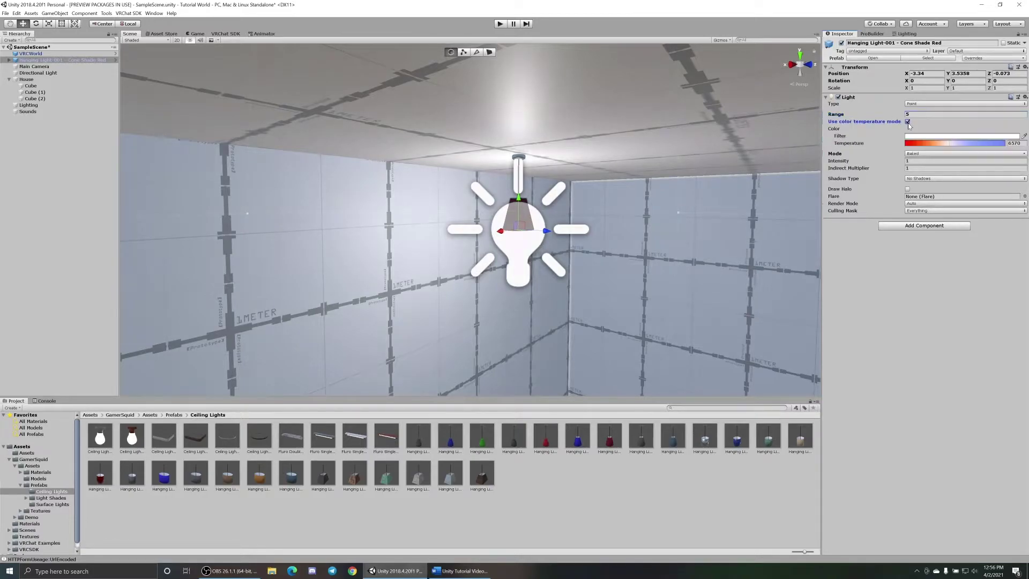
pyautogui.moveTo(952, 147)
pyautogui.mouseDown()
pyautogui.moveTo(924, 148)
pyautogui.moveTo(962, 148)
pyautogui.moveTo(942, 148)
pyautogui.mouseUp()
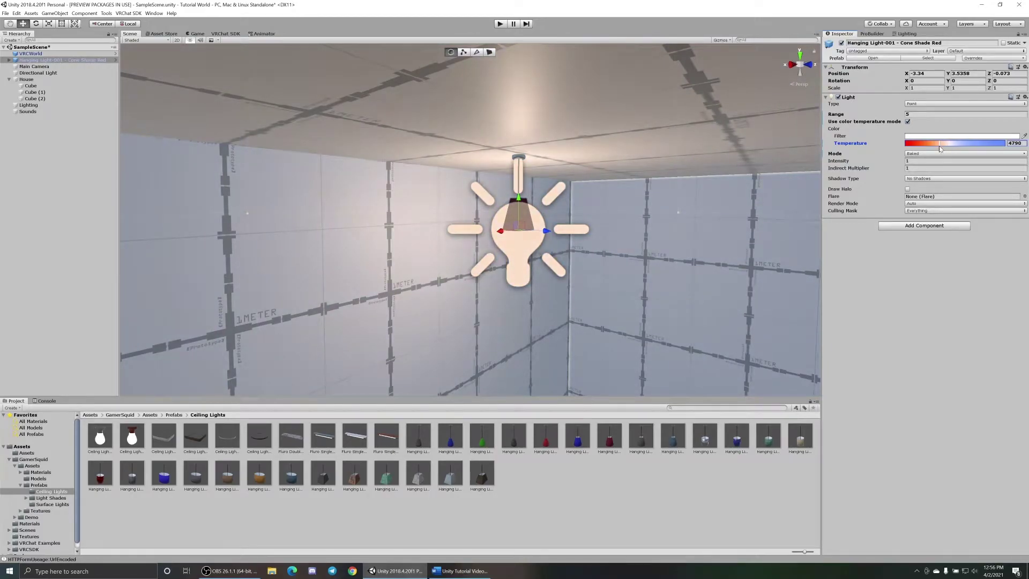
pyautogui.moveTo(638, 282); pyautogui.dragTo(504, 294, button='right')
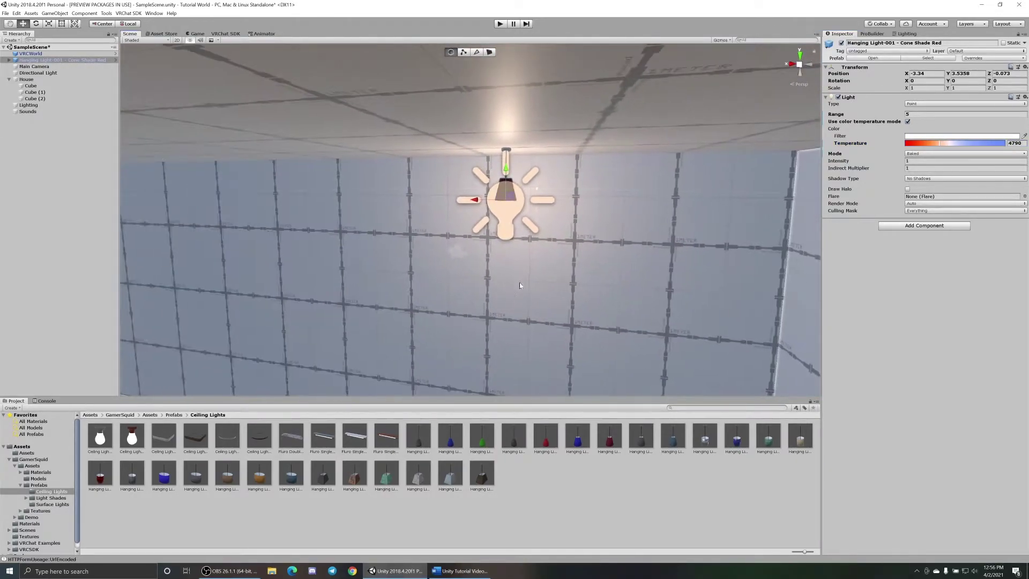
pyautogui.moveTo(563, 276); pyautogui.dragTo(536, 271, button='right')
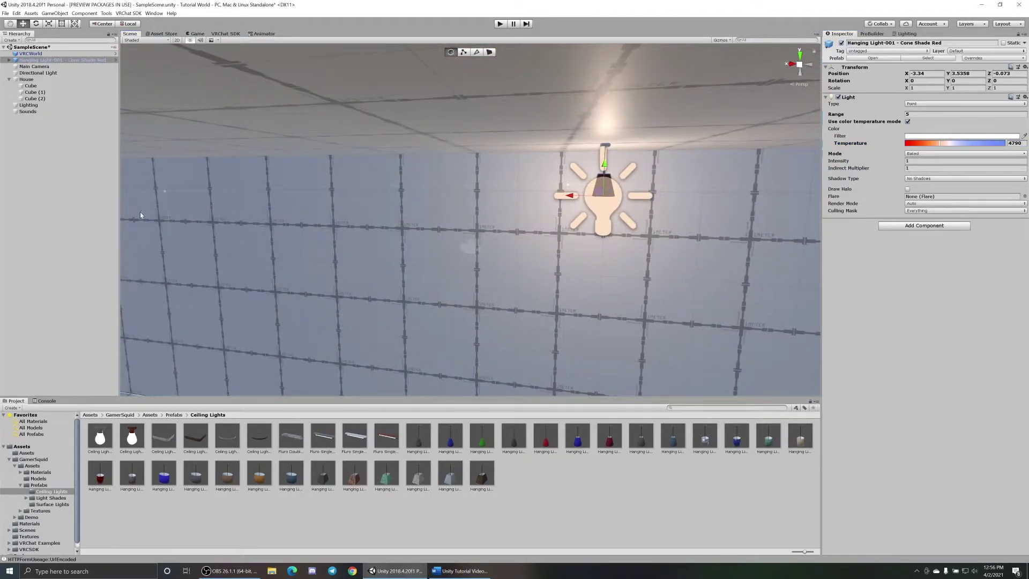
# - Duplicate the red cone-shade hanging light and move the copy along the X axis to the middle of the ceiling, past X -0.6
pyautogui.click(35, 66)
pyautogui.click(37, 60)
pyautogui.moveTo(483, 188); pyautogui.dragTo(477, 190, button='right')
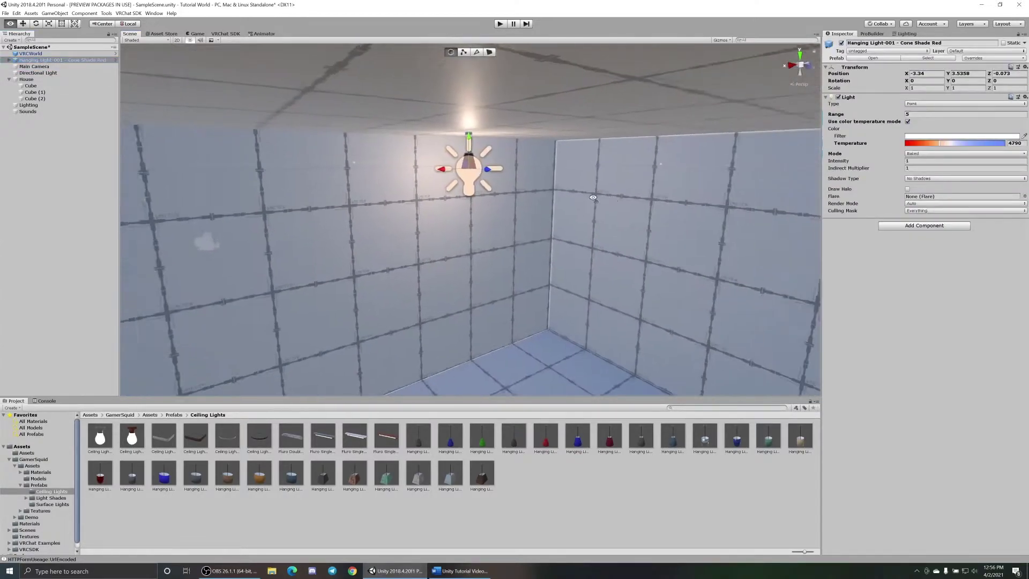
pyautogui.moveTo(597, 197); pyautogui.dragTo(545, 193, button='right')
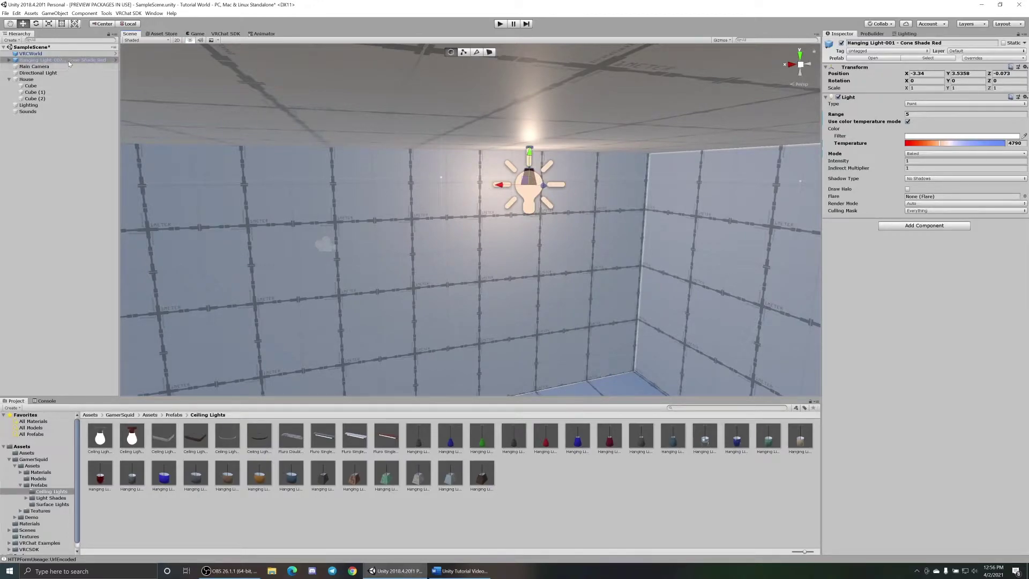
pyautogui.click(39, 61)
pyautogui.rightClick(39, 61)
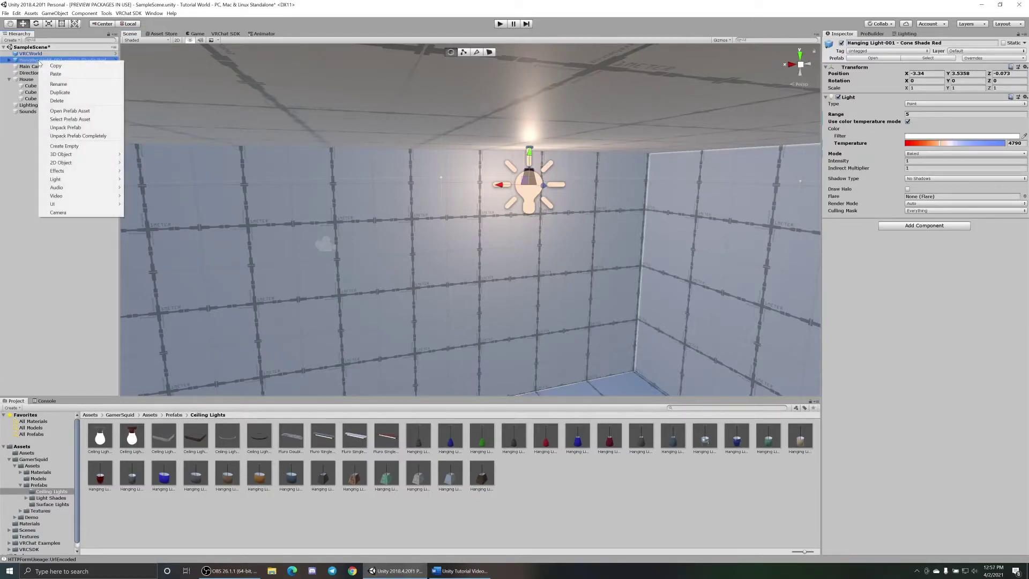
pyautogui.click(62, 92)
pyautogui.moveTo(502, 186); pyautogui.dragTo(251, 188)
pyautogui.press('a')
pyautogui.moveTo(478, 260); pyautogui.dragTo(458, 243, button='right')
pyautogui.press('s')
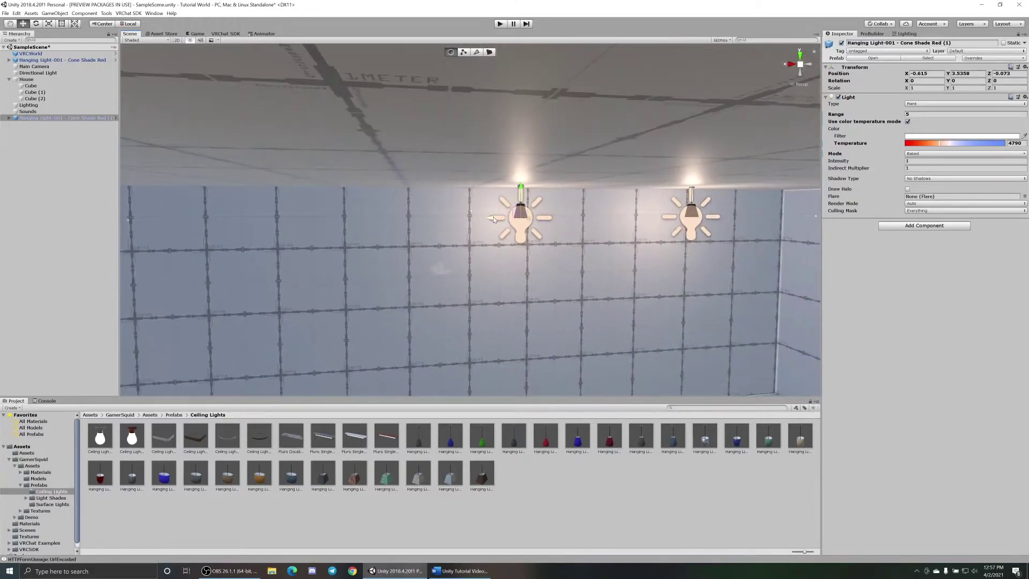
pyautogui.moveTo(494, 219); pyautogui.dragTo(417, 220)
# - Duplicate the original red hanging light again and move the copy along X beyond the second light, forming a row of three
pyautogui.click(47, 61)
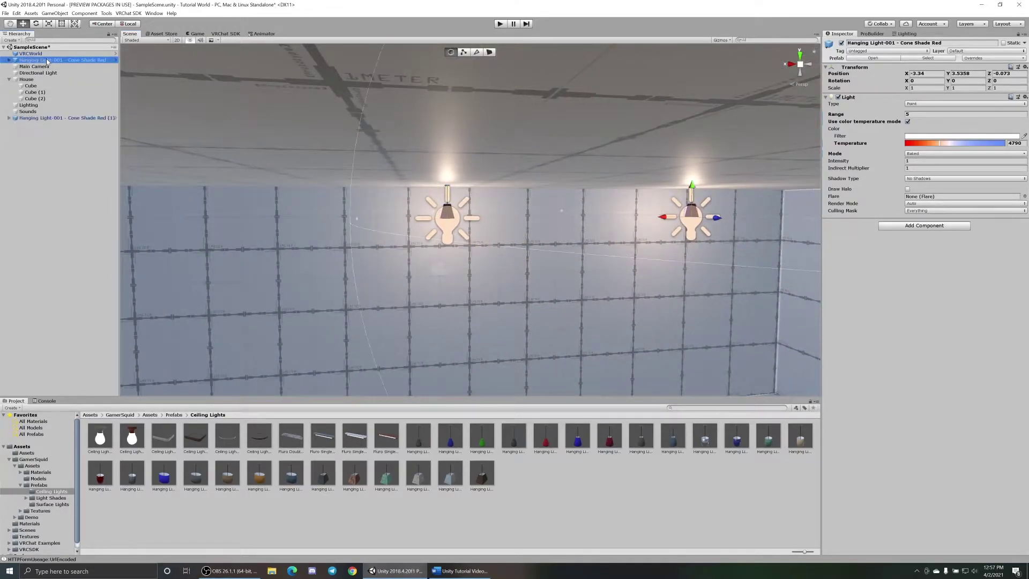
pyautogui.rightClick(47, 60)
pyautogui.click(64, 90)
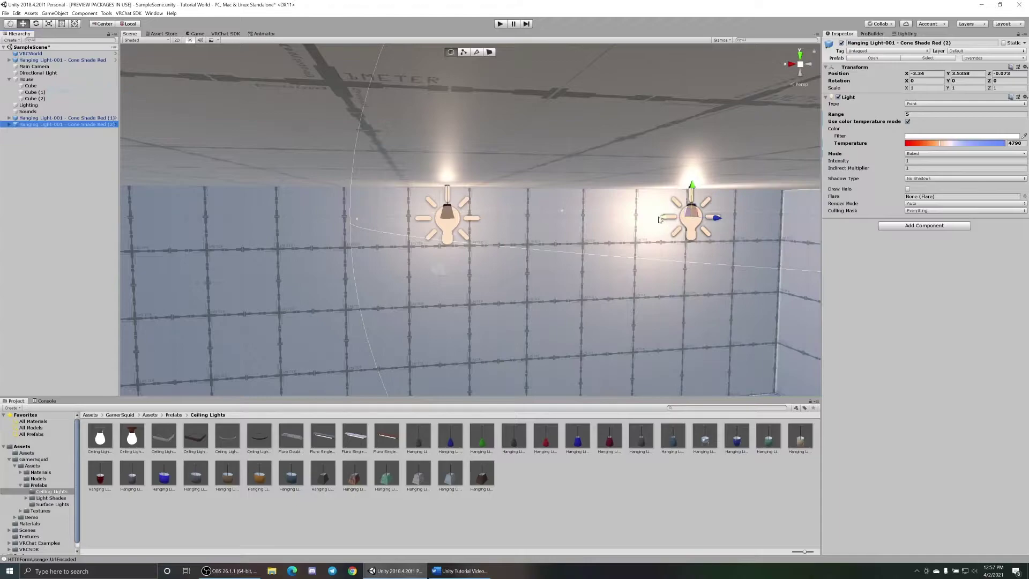
pyautogui.moveTo(665, 217); pyautogui.dragTo(225, 218)
pyautogui.moveTo(512, 240); pyautogui.dragTo(404, 235, button='right')
pyautogui.moveTo(472, 225); pyautogui.dragTo(402, 226)
# - Place the Hanging Light-001 - Oval Shade Blue prefab against the ceiling near the opposite corner, at about X -5.16, Y 3.53, Z 13.32
pyautogui.moveTo(576, 270); pyautogui.dragTo(624, 259, button='right')
pyautogui.moveTo(164, 473); pyautogui.dragTo(315, 178)
pyautogui.moveTo(315, 177)
pyautogui.mouseDown(button='right')
pyautogui.moveTo(380, 194)
pyautogui.moveTo(320, 192)
pyautogui.mouseUp(button='right')
pyautogui.press('w')
pyautogui.press('d')
pyautogui.moveTo(283, 138); pyautogui.dragTo(244, 136)
pyautogui.moveTo(264, 194); pyautogui.dragTo(274, 187, button='right')
pyautogui.press('s')
pyautogui.moveTo(417, 186); pyautogui.dragTo(407, 187)
pyautogui.moveTo(397, 200); pyautogui.dragTo(375, 208, button='right')
pyautogui.press('w')
pyautogui.moveTo(433, 198); pyautogui.dragTo(433, 197)
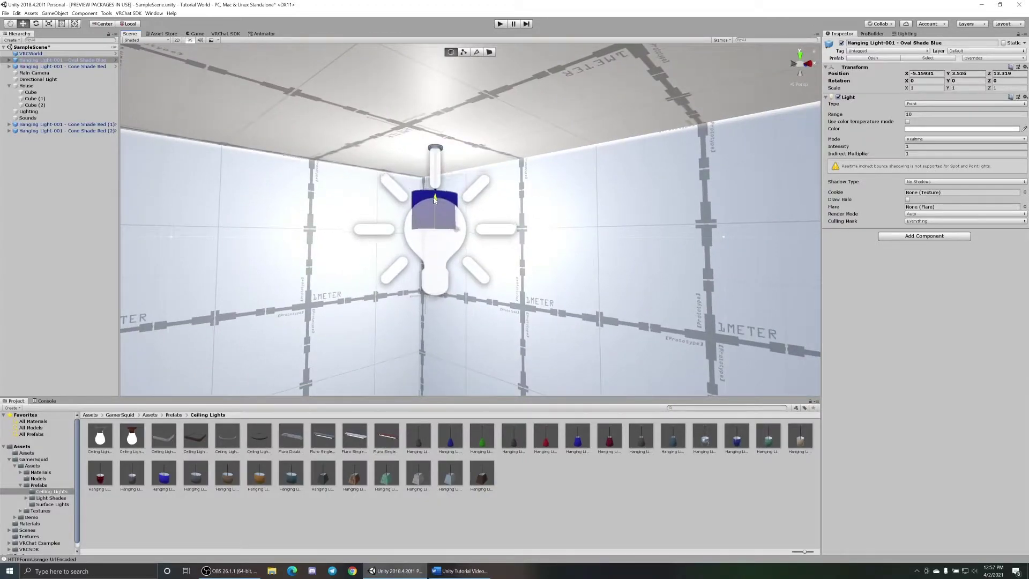
# - Set the blue oval-shade light's range to 5 and enable color temperature mode with a cool value of about 16954
pyautogui.press('s')
pyautogui.press('a')
pyautogui.moveTo(539, 292); pyautogui.dragTo(841, 206, button='right')
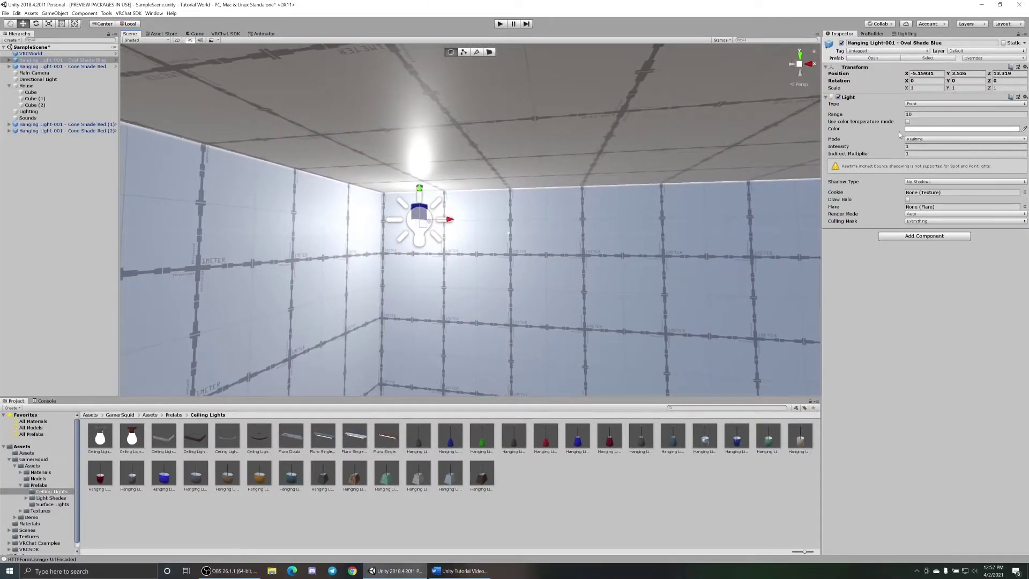
pyautogui.click(903, 115)
pyautogui.write('5')
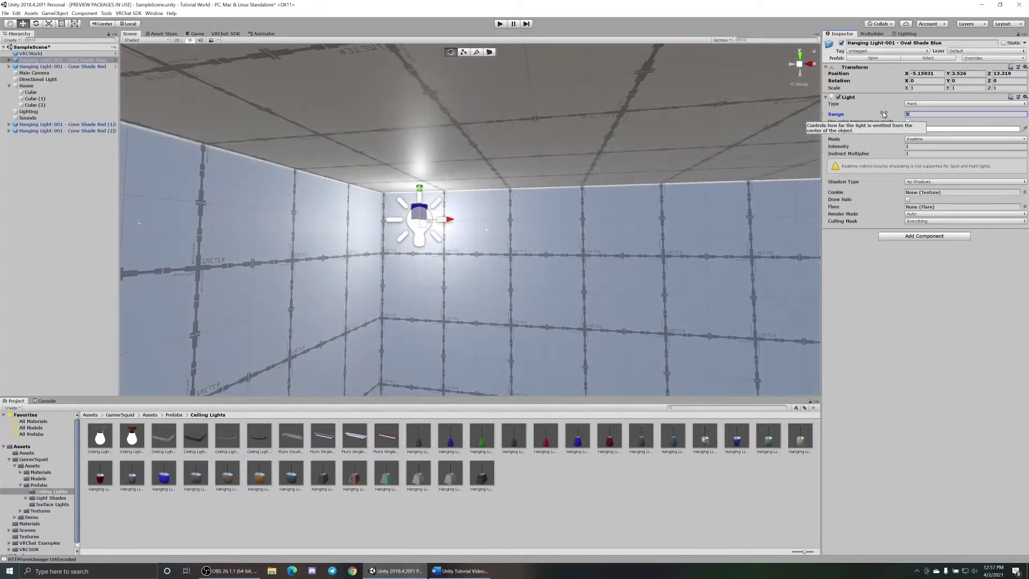
pyautogui.click(937, 129)
pyautogui.click(907, 122)
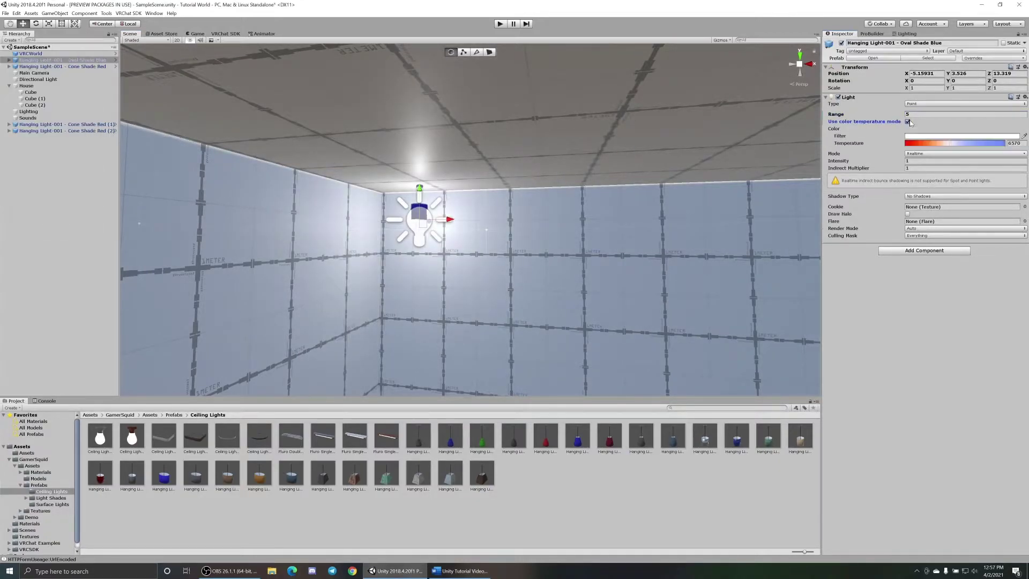
pyautogui.moveTo(972, 148); pyautogui.dragTo(995, 146)
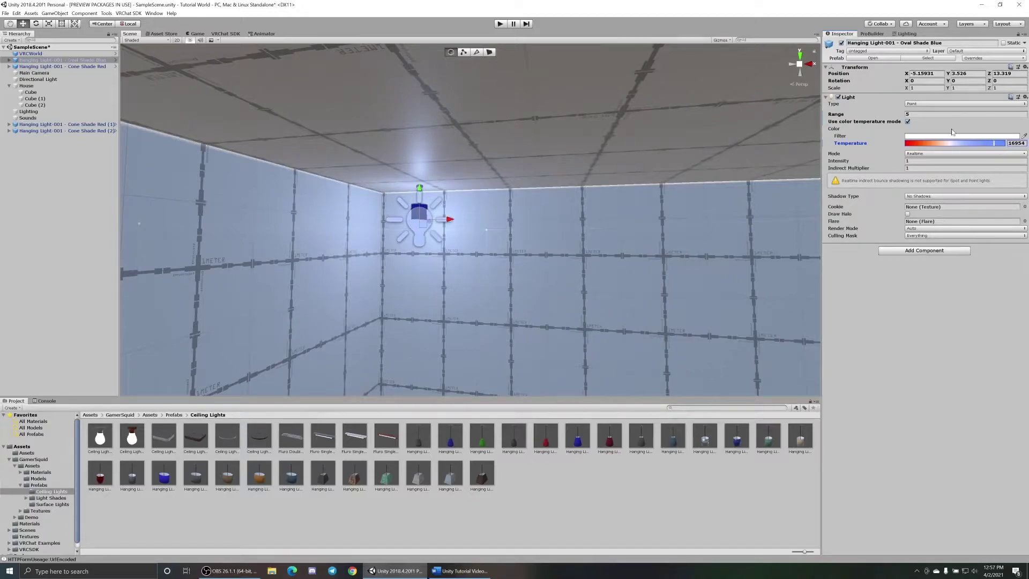
# - Change the blue oval-shade light's mode to Baked
pyautogui.rightClick(41, 60)
pyautogui.click(915, 154)
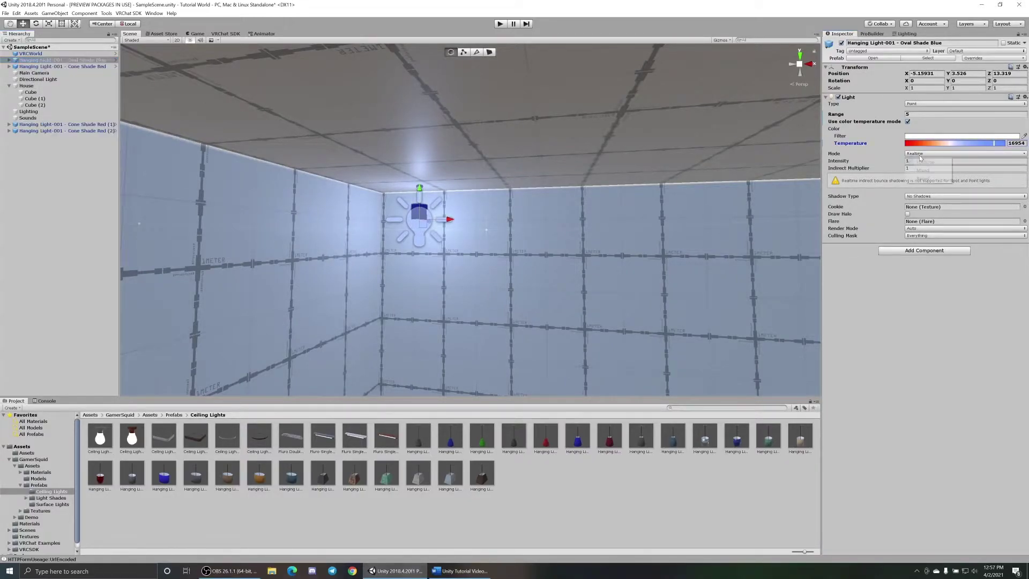
pyautogui.click(930, 182)
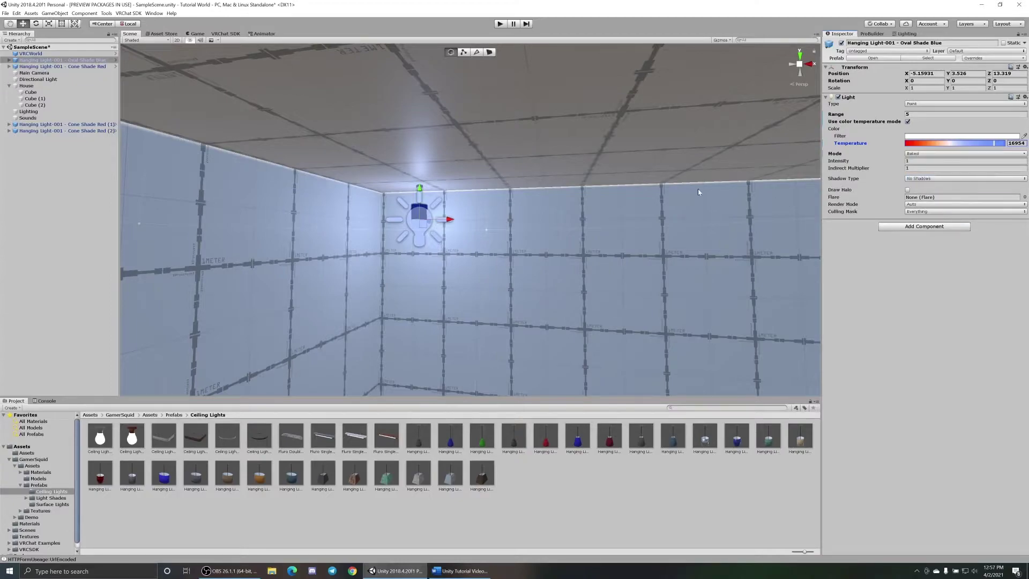
# - Duplicate the blue oval-shade light and move the copy along the X axis to about X -0.64
pyautogui.rightClick(68, 61)
pyautogui.click(89, 92)
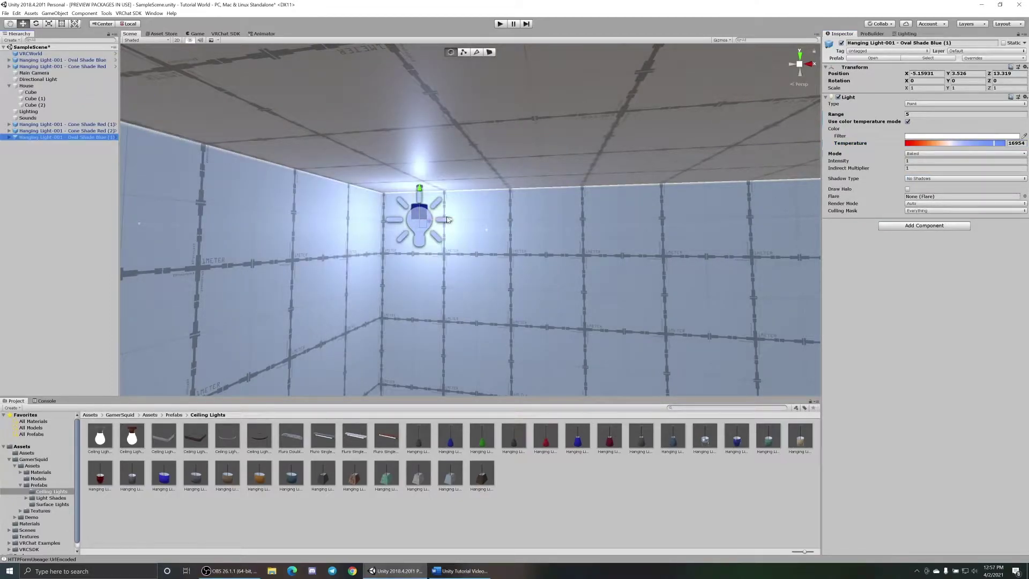
pyautogui.moveTo(448, 219); pyautogui.dragTo(774, 212)
pyautogui.moveTo(648, 245); pyautogui.dragTo(547, 244, button='right')
pyautogui.press('d')
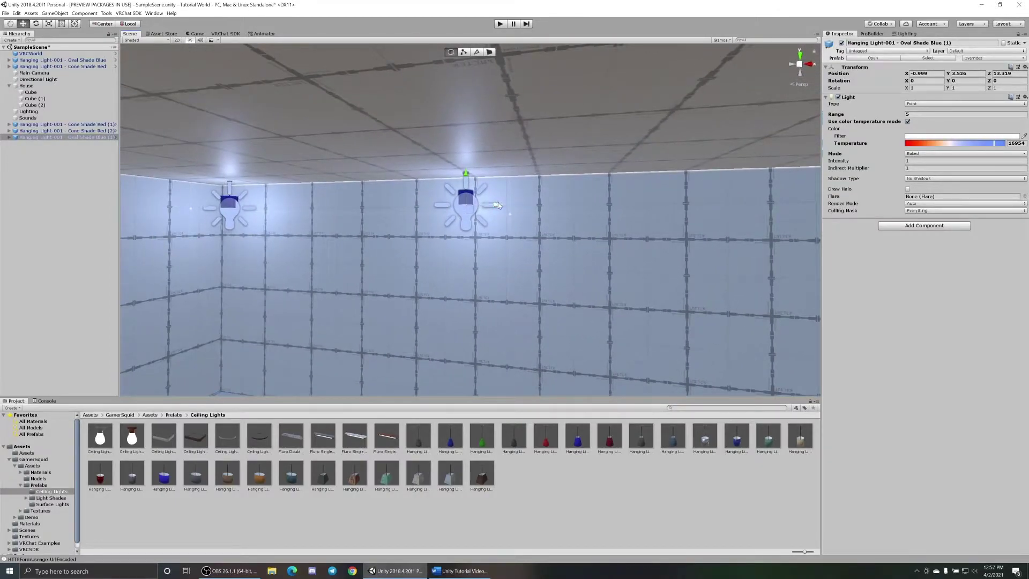
pyautogui.moveTo(499, 206); pyautogui.dragTo(522, 204)
# - Duplicate the second blue oval-shade light and move the copy farther along X to complete a row of three
pyautogui.rightClick(46, 138)
pyautogui.click(91, 169)
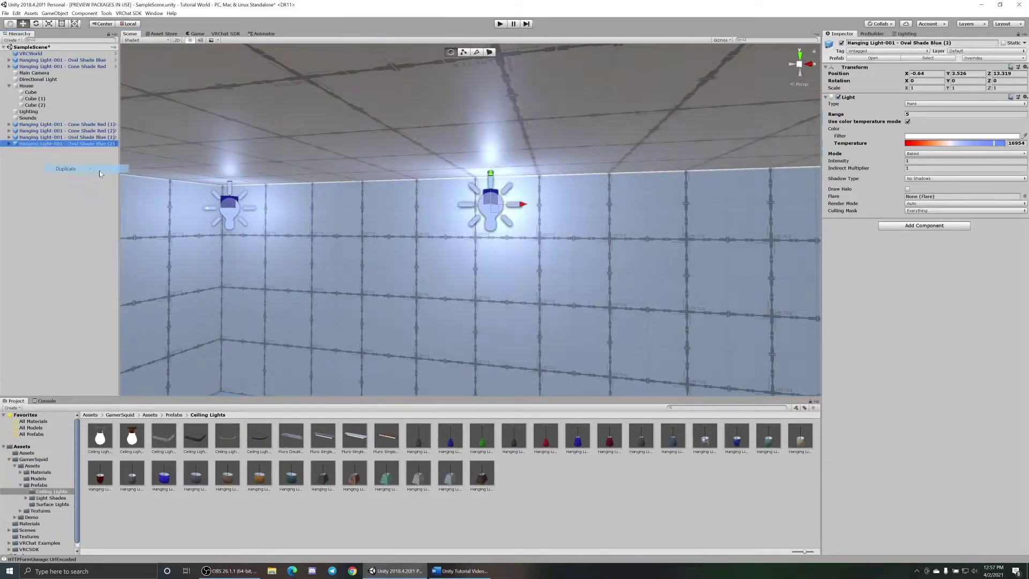
pyautogui.moveTo(522, 206); pyautogui.dragTo(841, 205)
pyautogui.moveTo(527, 231); pyautogui.dragTo(221, 245, button='right')
pyautogui.moveTo(221, 246)
pyautogui.keyDown('alt'); pyautogui.mouseDown()
pyautogui.moveTo(558, 241)
pyautogui.moveTo(275, 248)
pyautogui.moveTo(198, 278)
pyautogui.moveTo(209, 300)
pyautogui.moveTo(232, 257)
pyautogui.mouseUp(); pyautogui.keyUp('alt')
# - Mark the House object as Static and apply the change to all its child objects
pyautogui.click(456, 244)
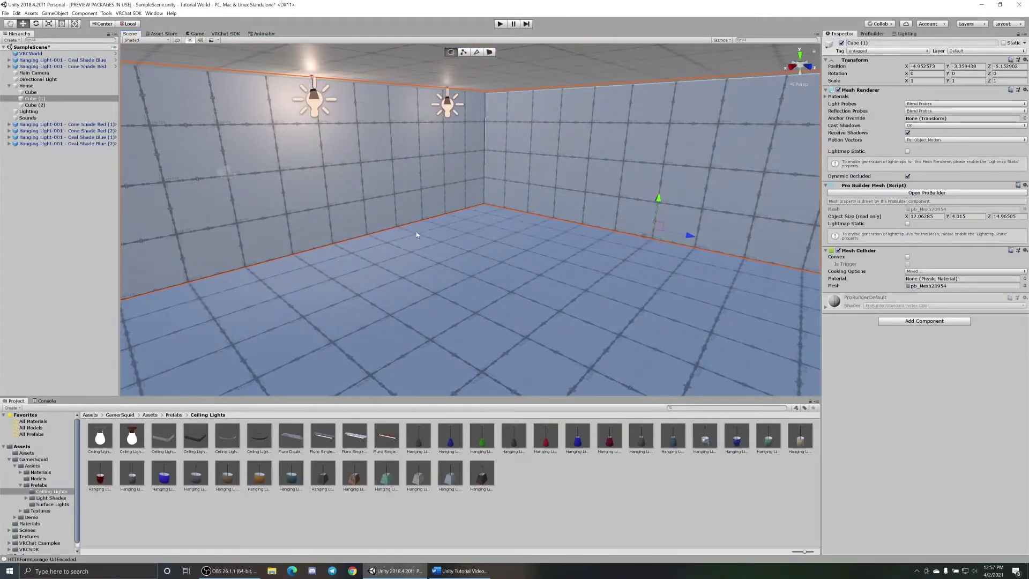
pyautogui.click(34, 92)
pyautogui.click(26, 86)
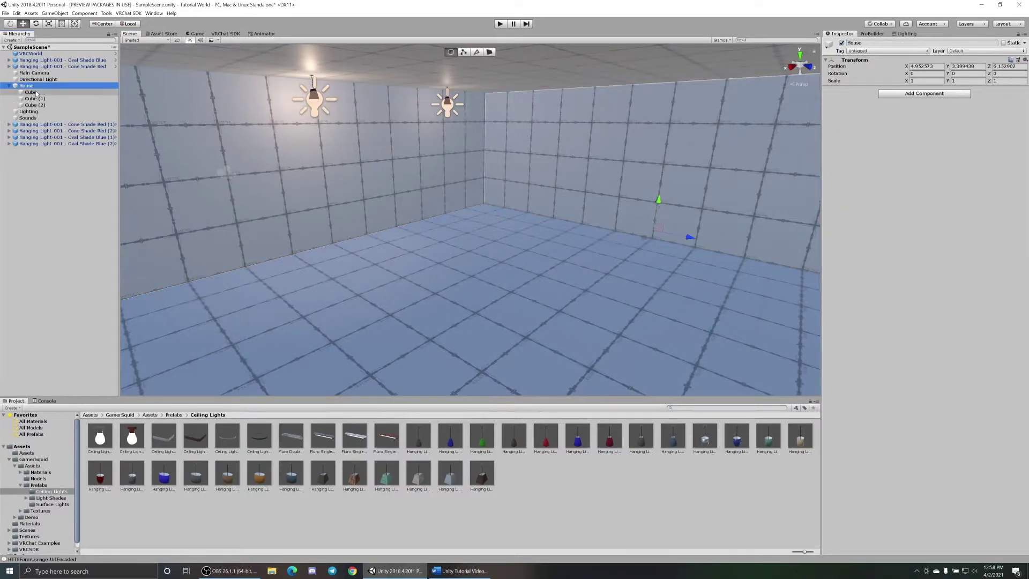
pyautogui.click(1003, 43)
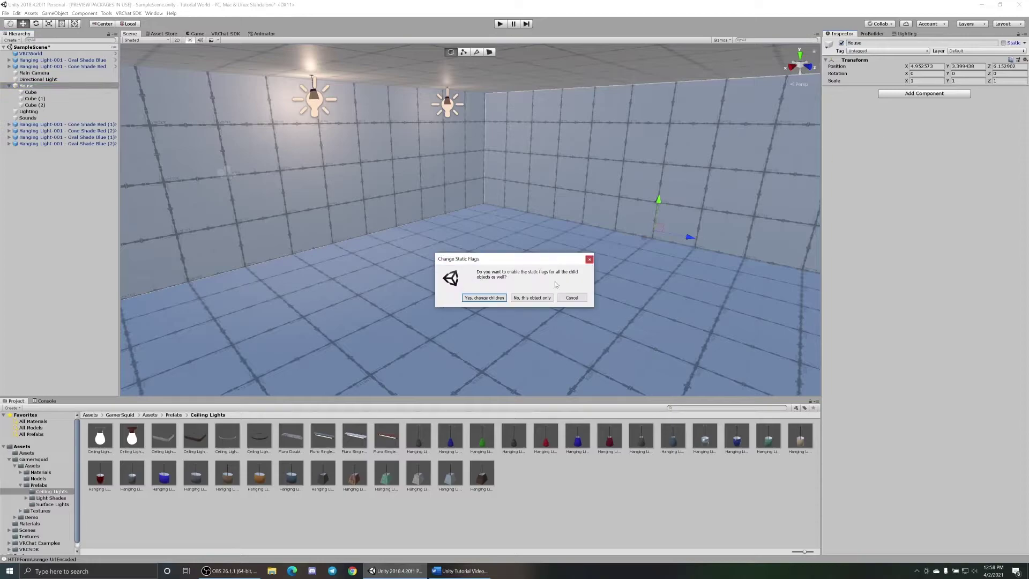
pyautogui.click(472, 299)
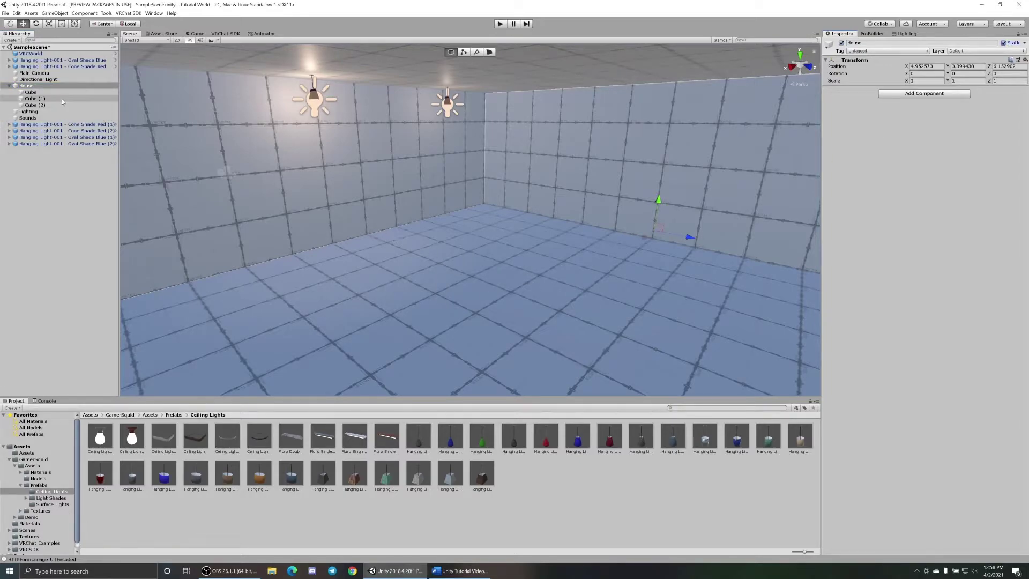
# - Check the Static setting on the House's floor, wall and ceiling cubes
pyautogui.click(34, 105)
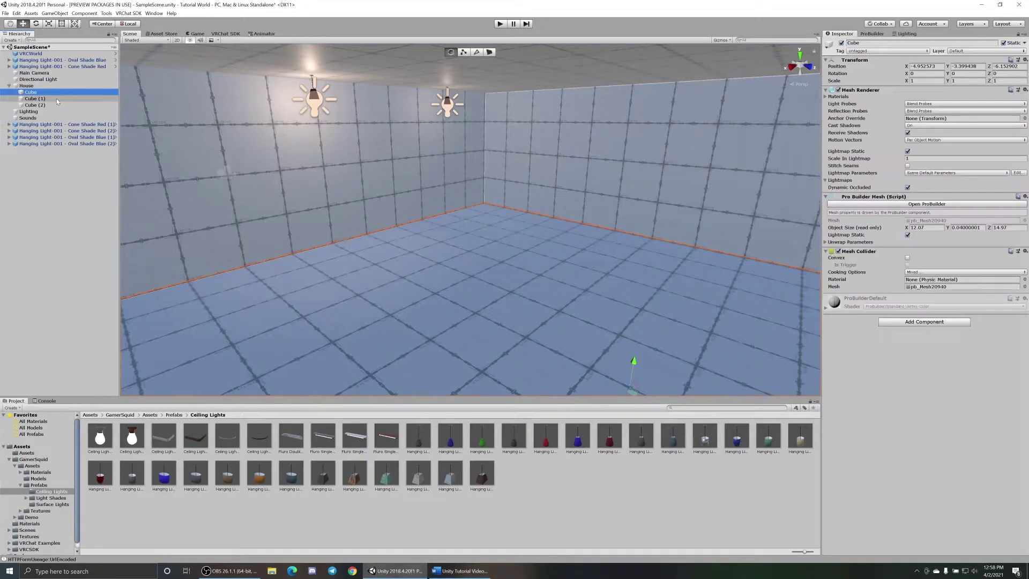
pyautogui.click(30, 85)
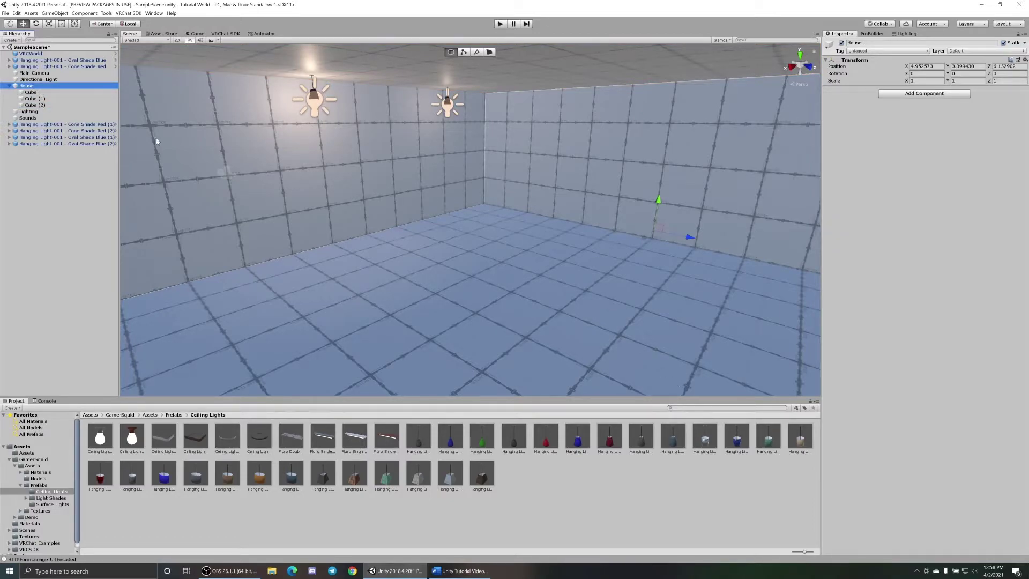
pyautogui.click(35, 98)
pyautogui.click(35, 105)
pyautogui.moveTo(531, 244); pyautogui.dragTo(526, 235, button='right')
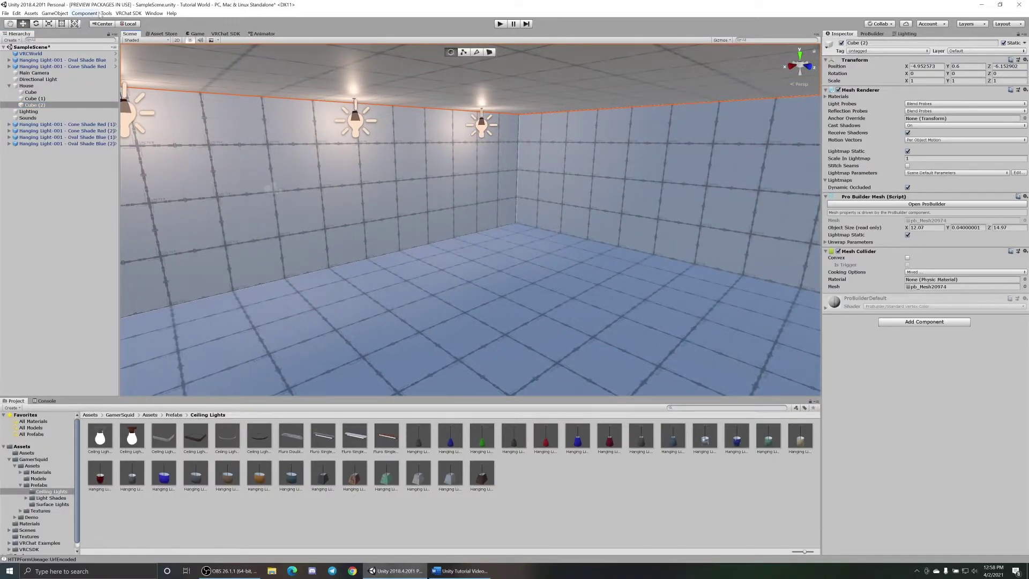
# - Open the scene's Lighting settings and examine the available Lightmapper options without changing the selection
pyautogui.click(129, 14)
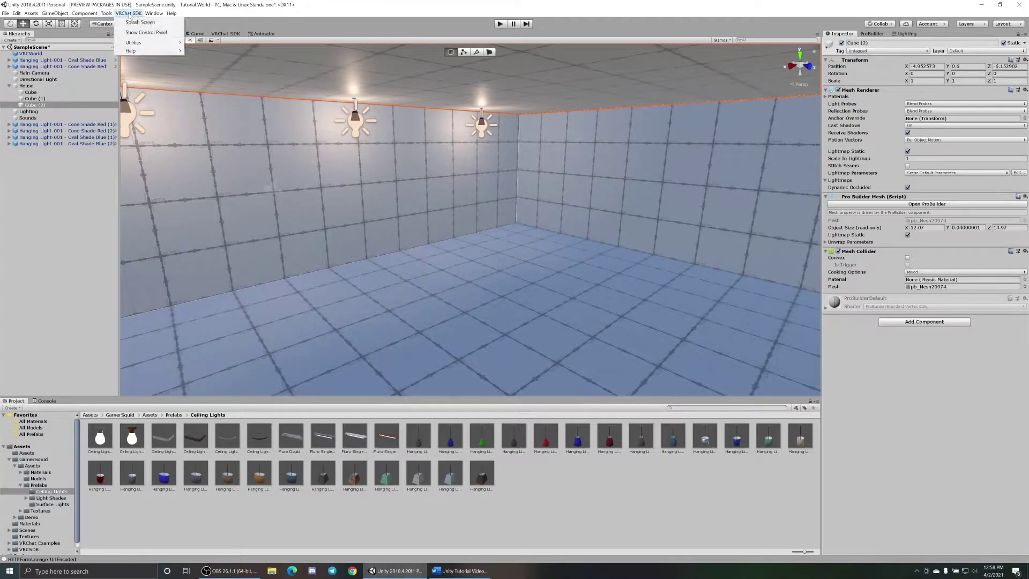
pyautogui.moveTo(163, 15)
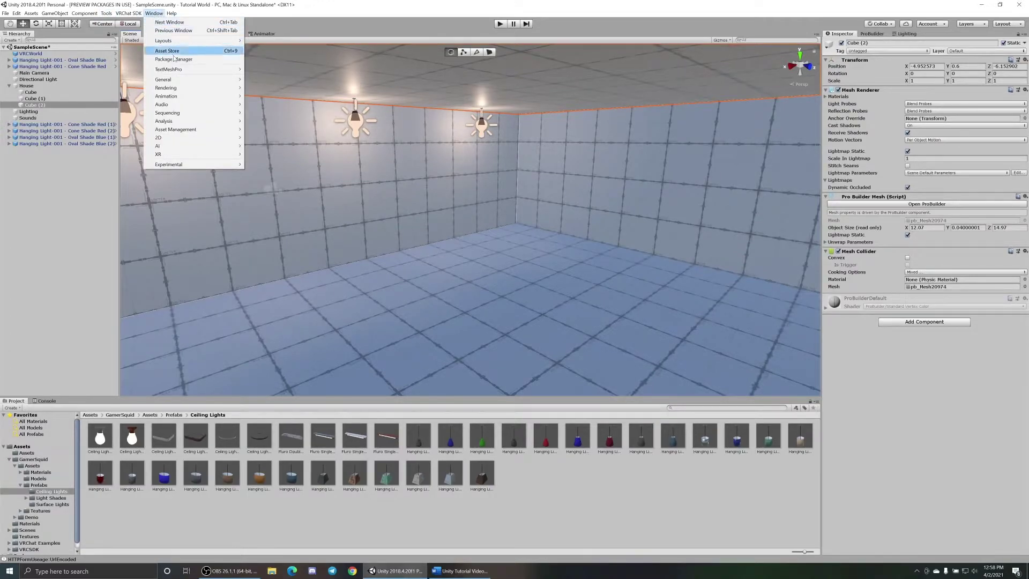
pyautogui.moveTo(176, 89)
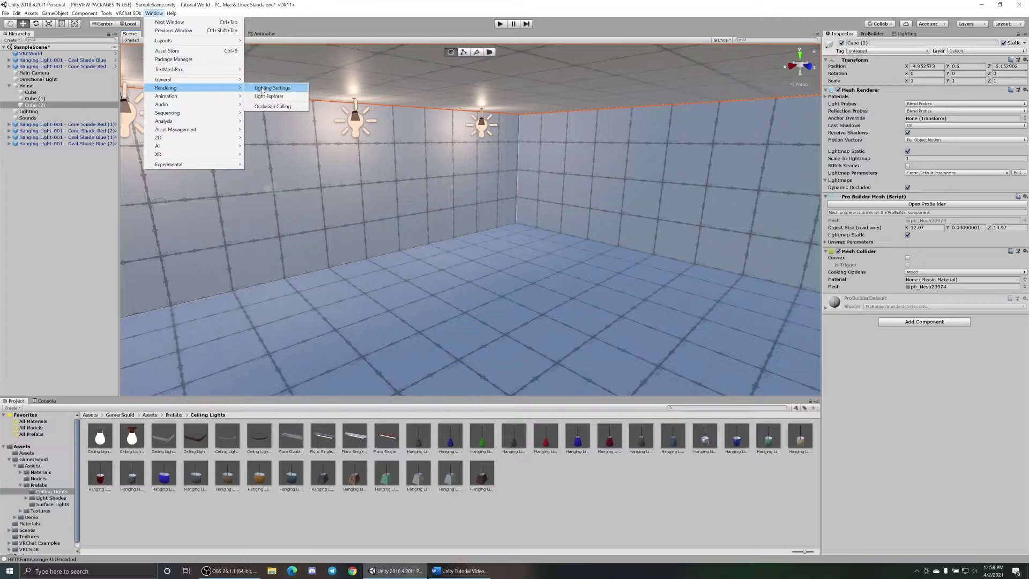
pyautogui.click(908, 34)
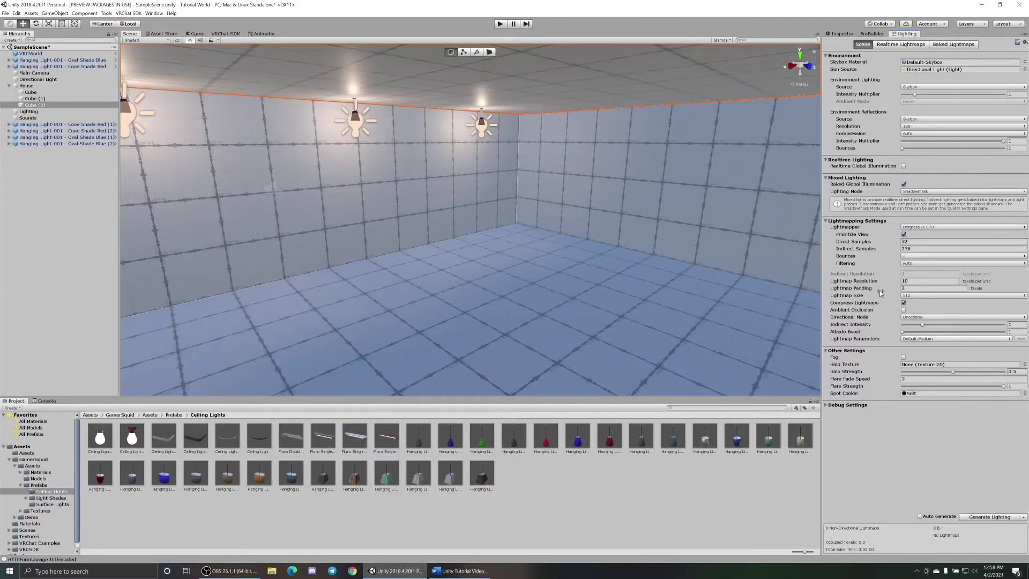
pyautogui.click(924, 228)
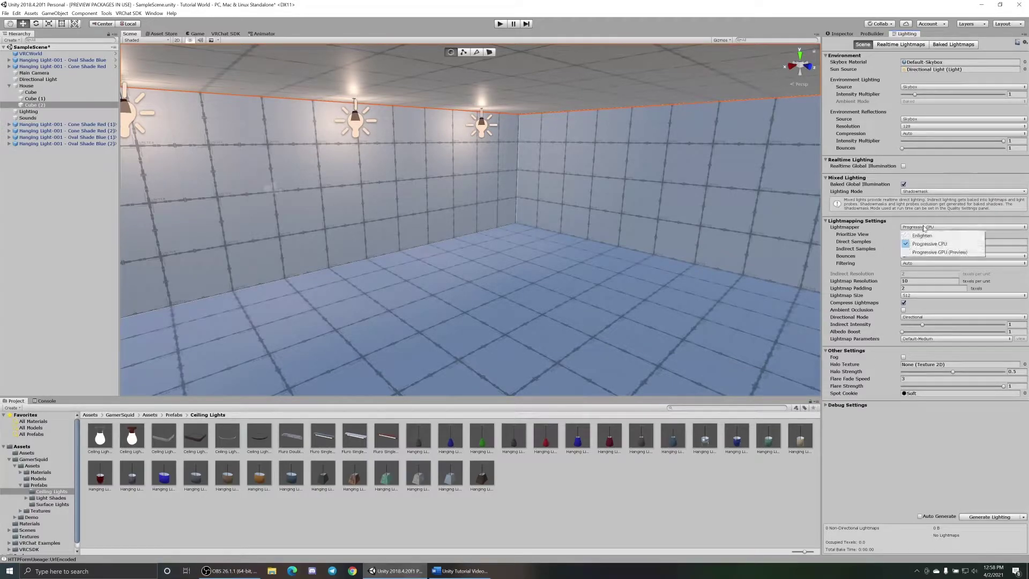
pyautogui.click(884, 228)
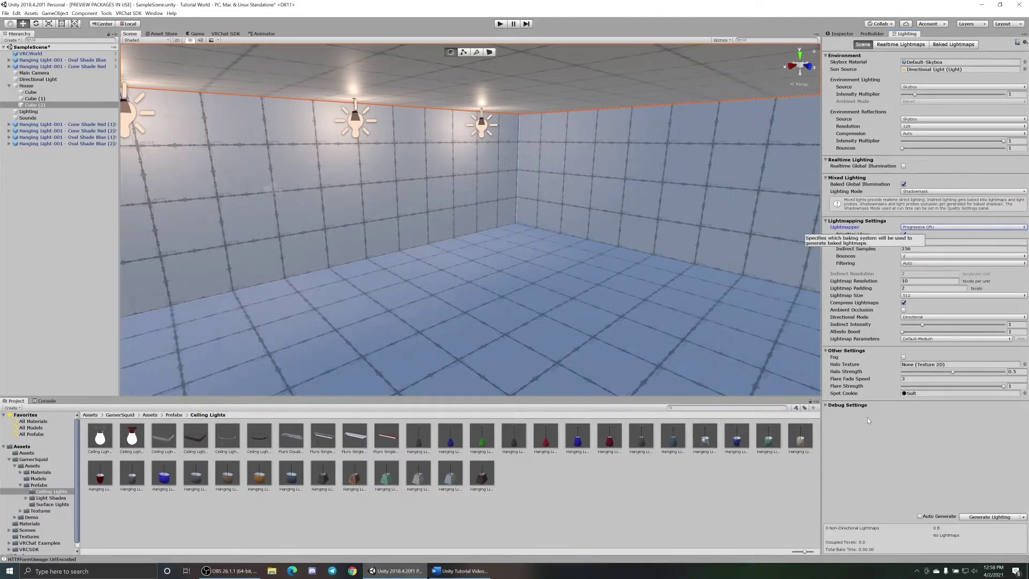
# - Bake the scene's lighting with the current lightmapping settings and look around the lit house interior
pyautogui.click(988, 517)
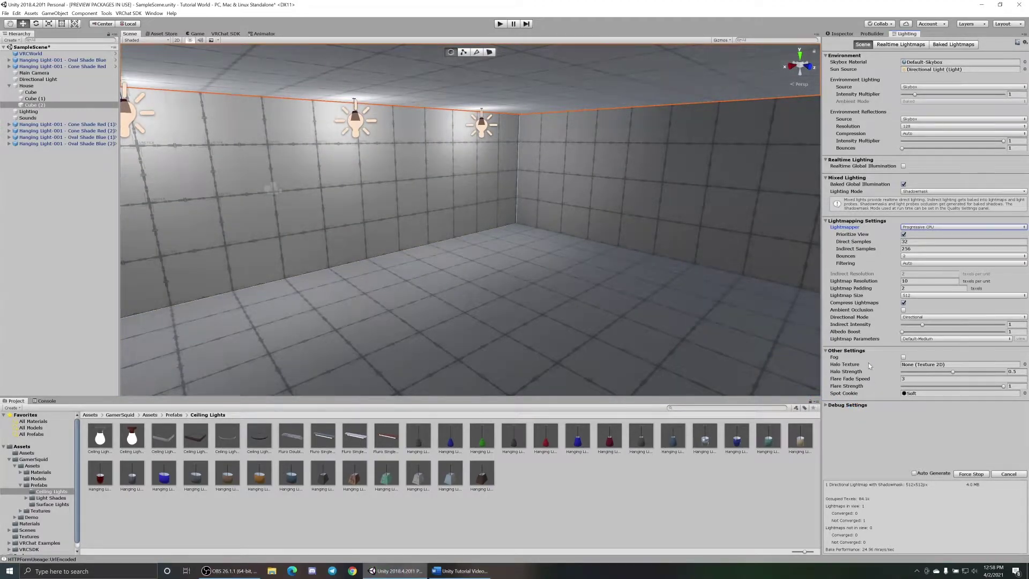
pyautogui.moveTo(547, 254); pyautogui.dragTo(723, 236, button='right')
pyautogui.moveTo(561, 255); pyautogui.dragTo(347, 316, button='right')
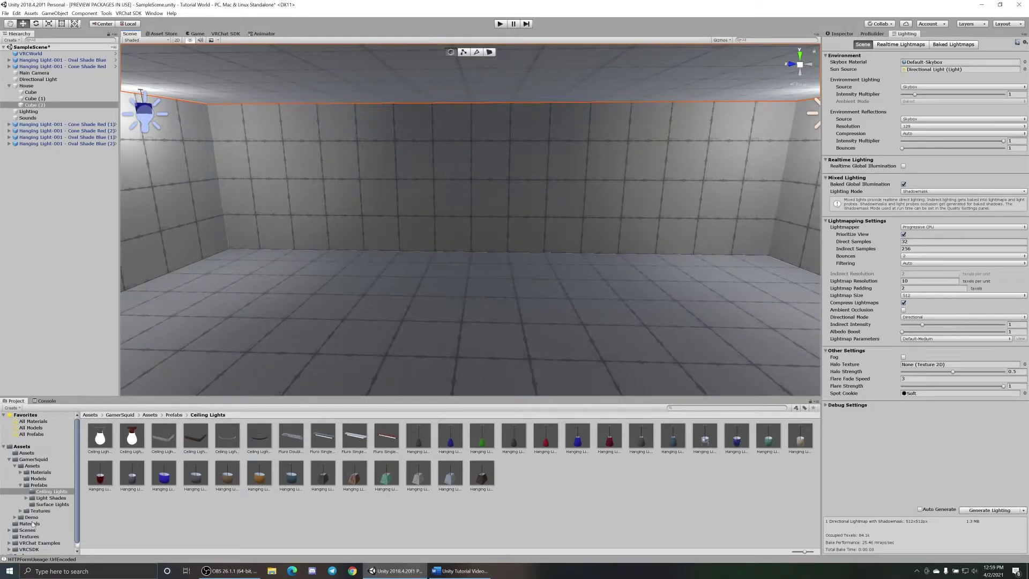
# - Place the Lion model from the project's Assets folder on the house floor and set its scale to 100 on X, Y and Z
pyautogui.click(38, 454)
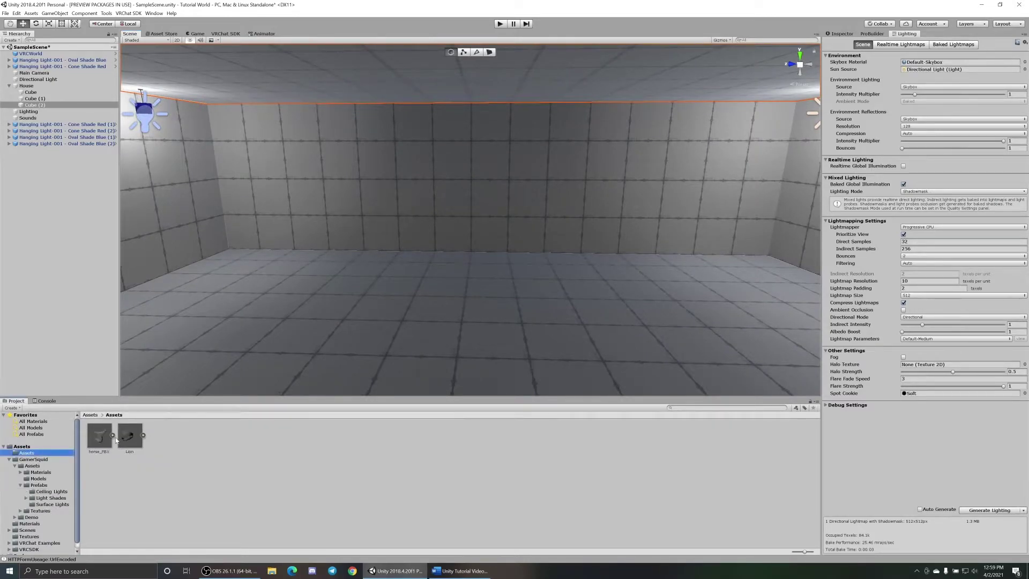
pyautogui.moveTo(119, 440); pyautogui.dragTo(421, 325)
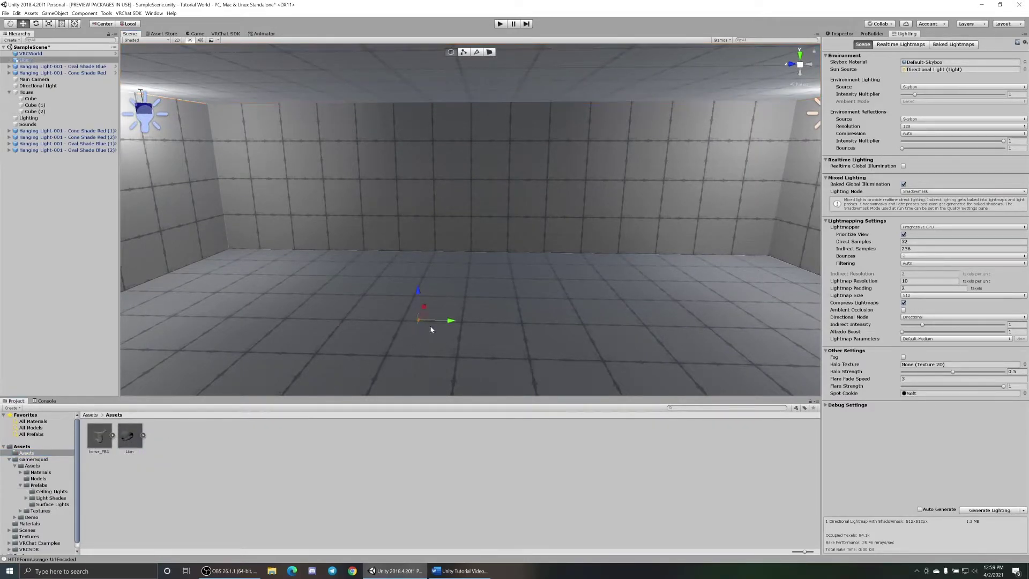
pyautogui.click(840, 33)
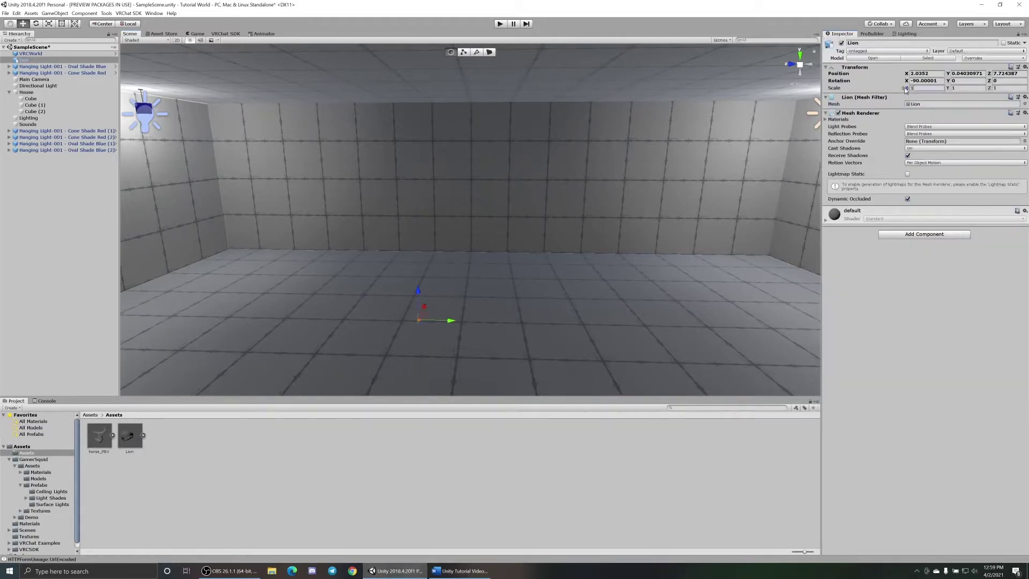
pyautogui.write('100')
pyautogui.press('Tab')
pyautogui.write('100')
pyautogui.press('Tab')
pyautogui.write('100')
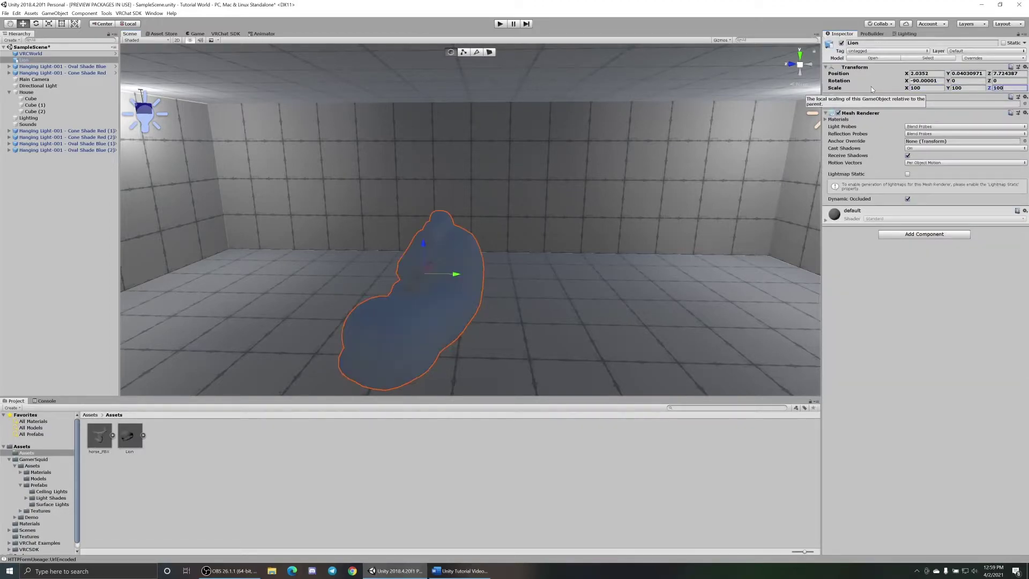
# - Reposition the lion with a Y rotation of 270 at about X 3.445, Z 5.831, and mark it Static
pyautogui.click(968, 80)
pyautogui.write('90')
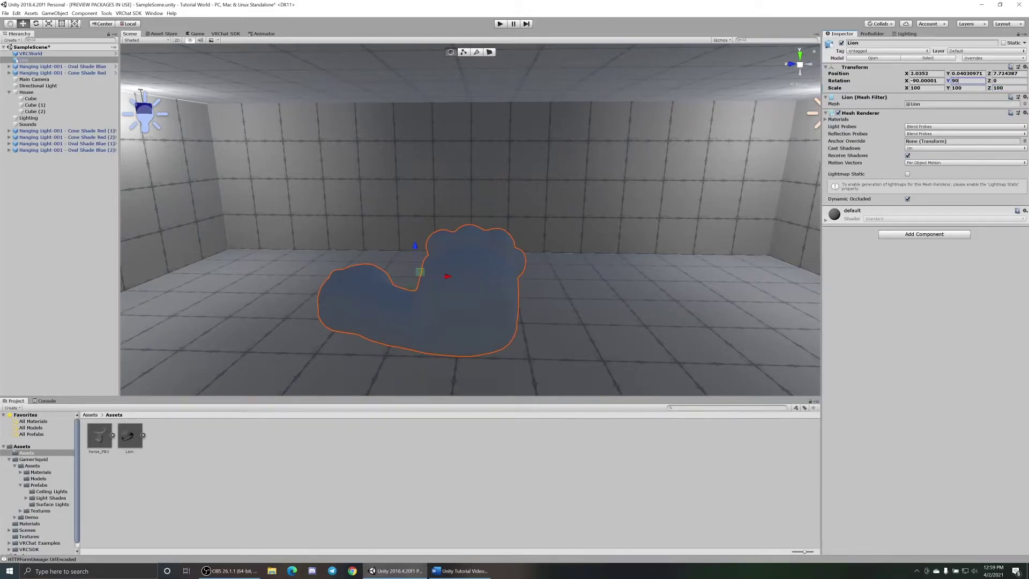
pyautogui.write('270')
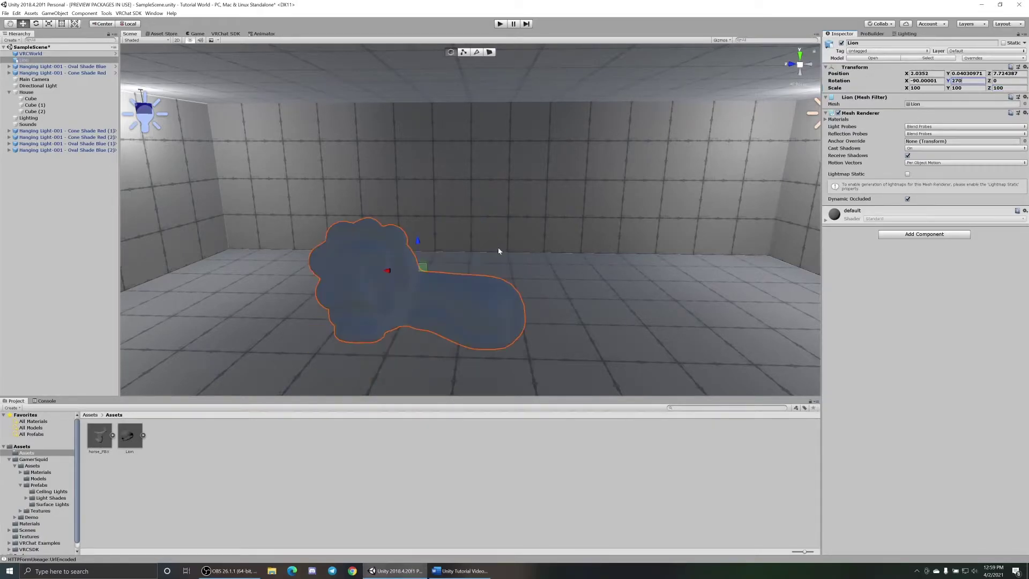
pyautogui.moveTo(423, 264); pyautogui.dragTo(486, 257)
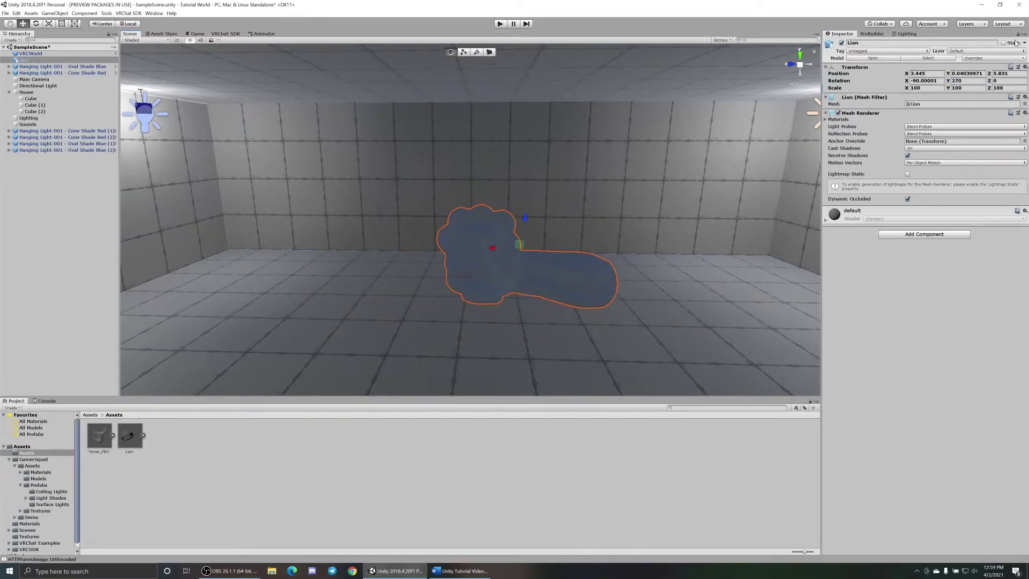
pyautogui.click(1004, 43)
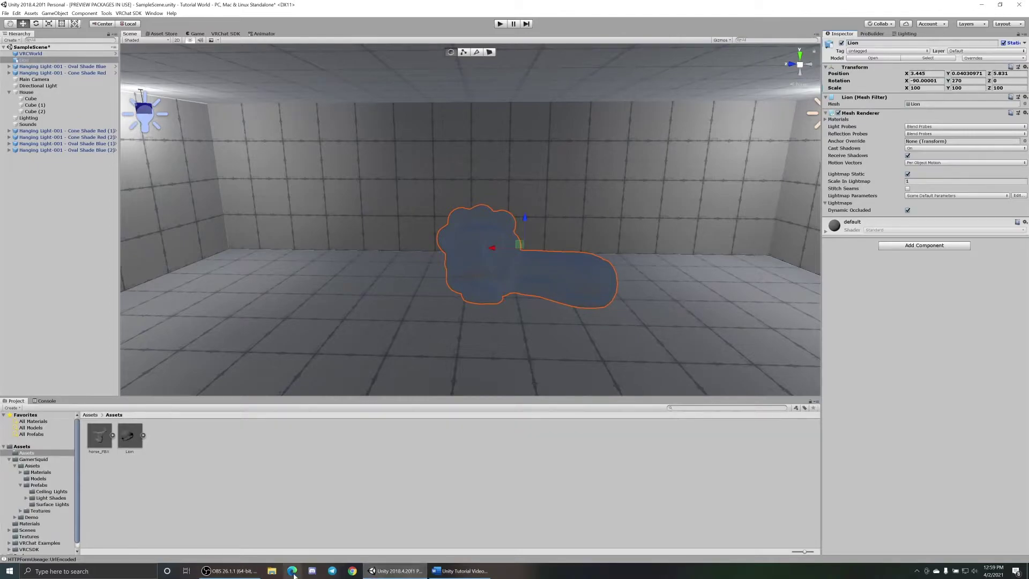
# - Import the 16_slab marble Naxos white texture and its normal image from the 3D Modeling Textures folder into the project's Textures folder
pyautogui.click(272, 570)
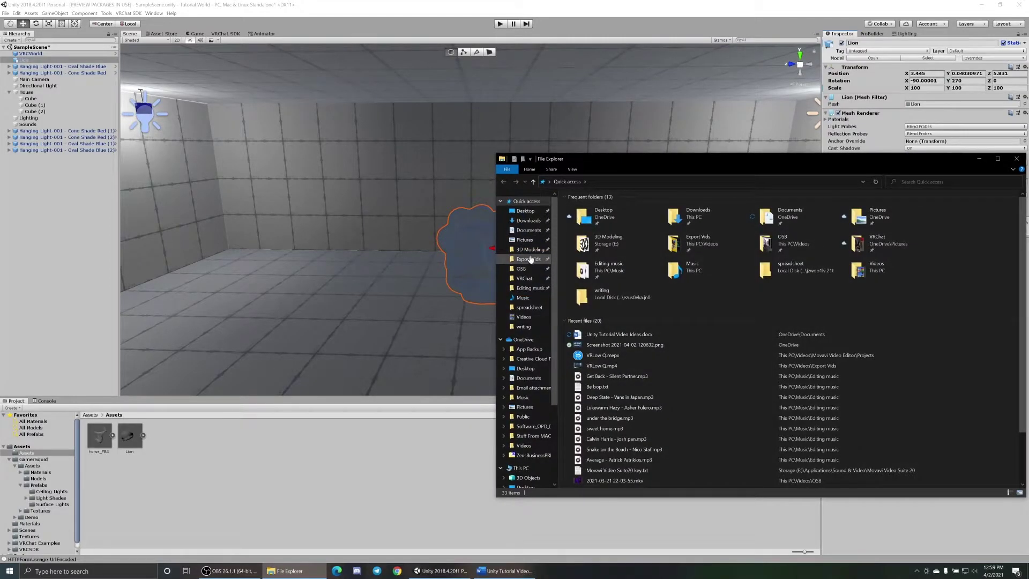
pyautogui.click(530, 250)
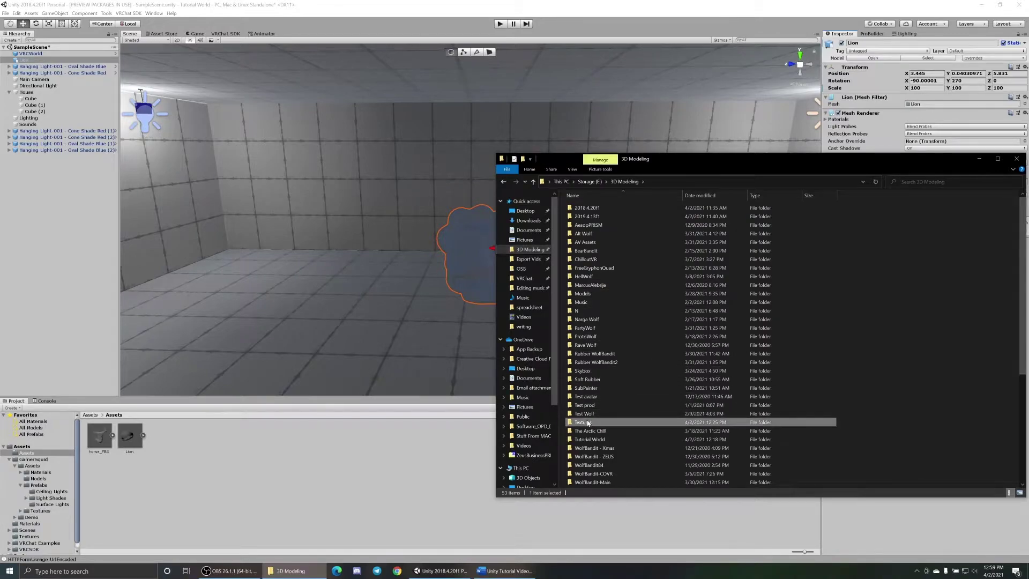
pyautogui.doubleClick(638, 422)
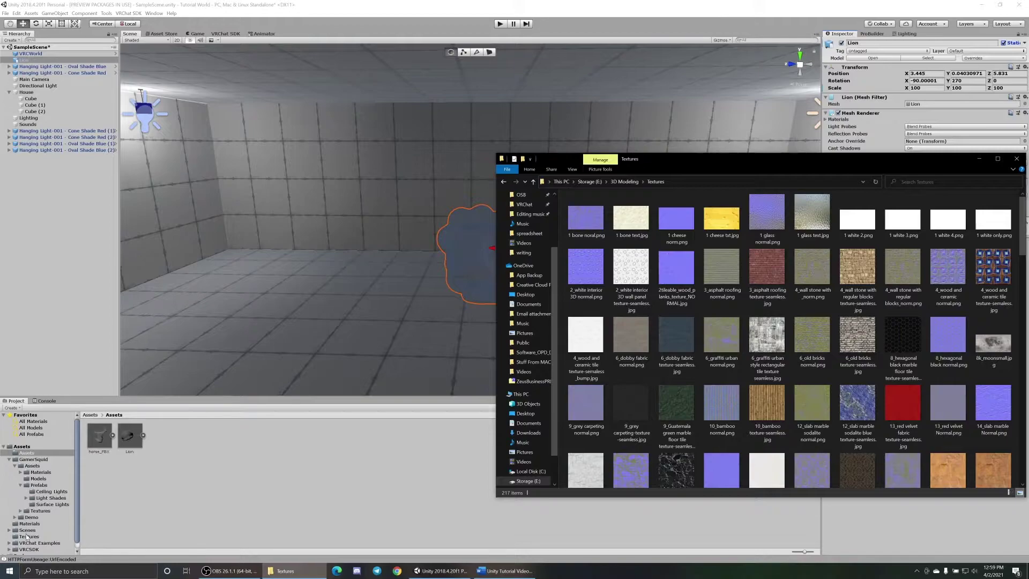
pyautogui.click(28, 536)
pyautogui.click(285, 570)
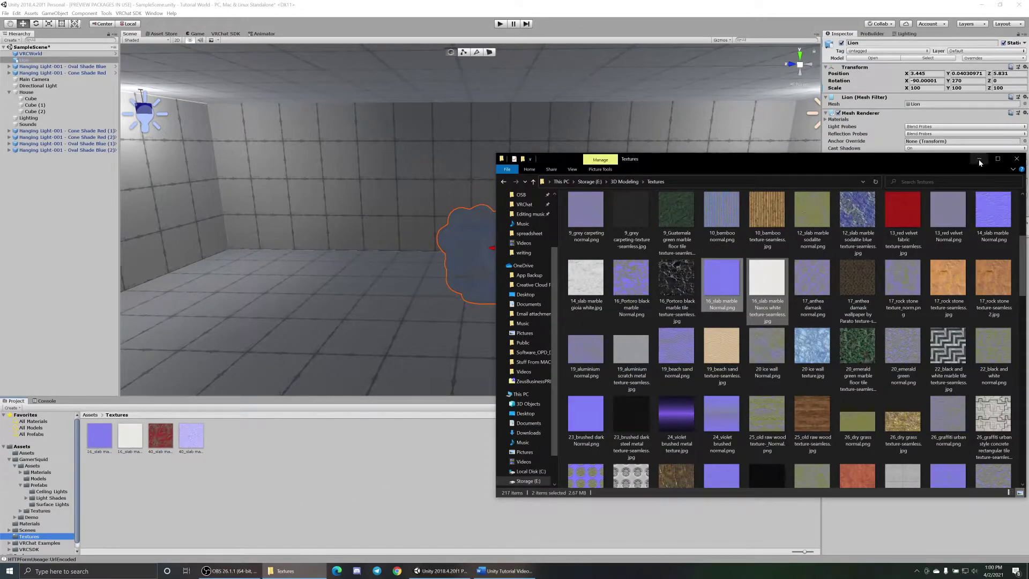
pyautogui.click(270, 450)
# - Set the 16_slab marble Normal texture's type to Normal map and apply the import settings
pyautogui.click(100, 436)
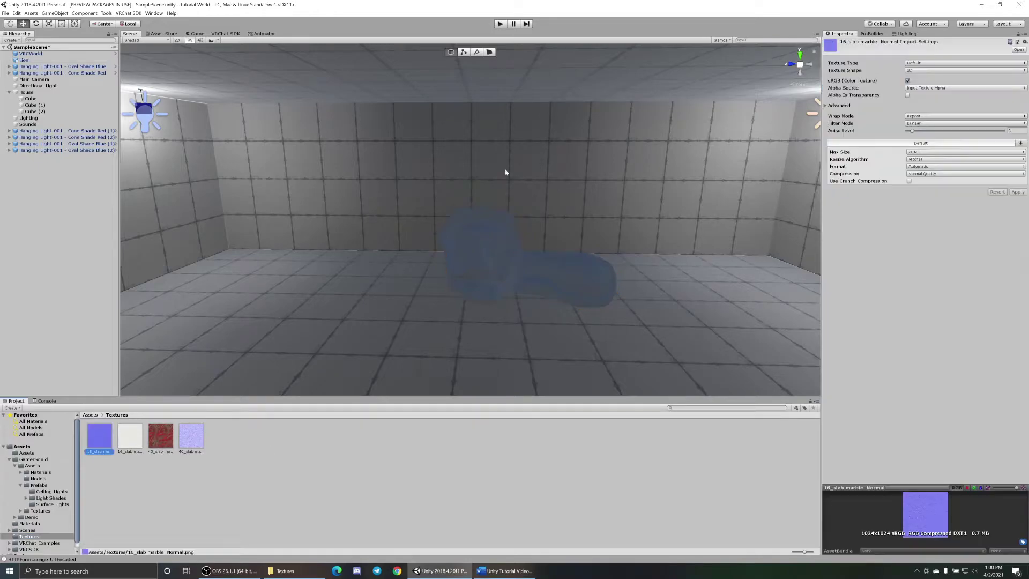
pyautogui.click(931, 62)
pyautogui.click(930, 79)
pyautogui.click(454, 443)
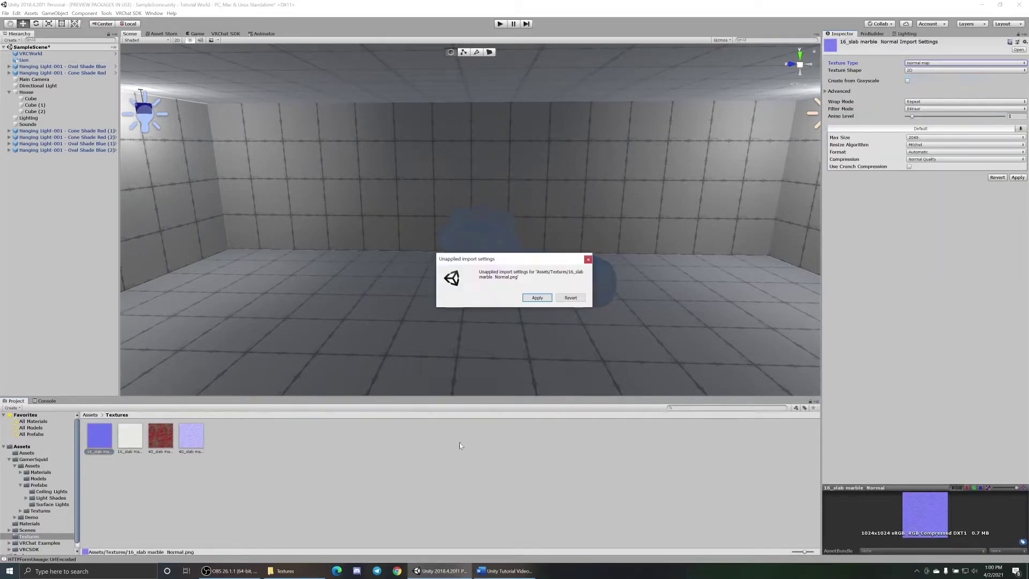
pyautogui.click(536, 298)
# - Enable crunch compression for both 16_slab marble textures and apply it
pyautogui.click(93, 439)
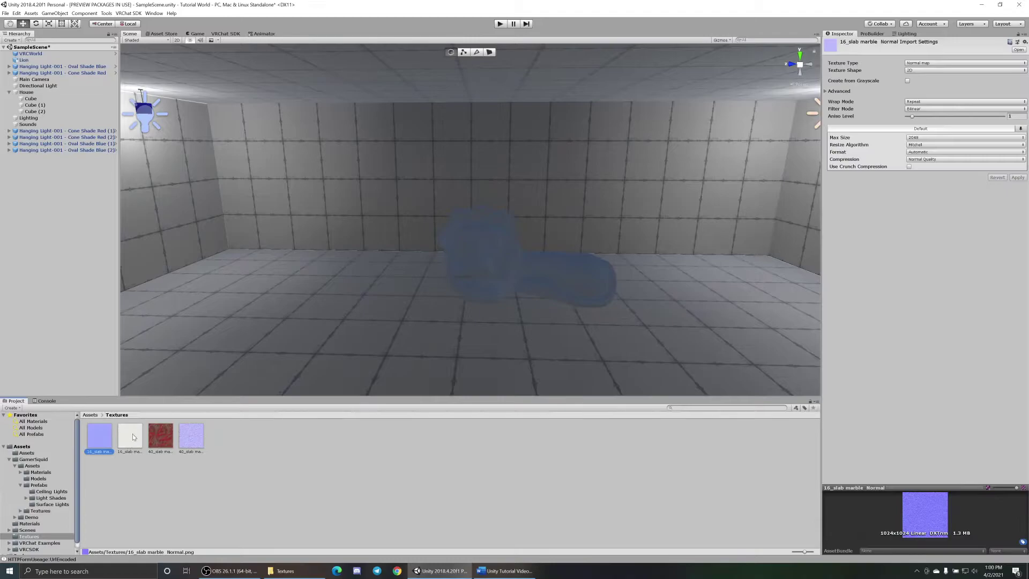
pyautogui.keyDown('ctrl'); pyautogui.click(134, 437); pyautogui.keyUp('ctrl')
pyautogui.click(910, 181)
pyautogui.click(1017, 199)
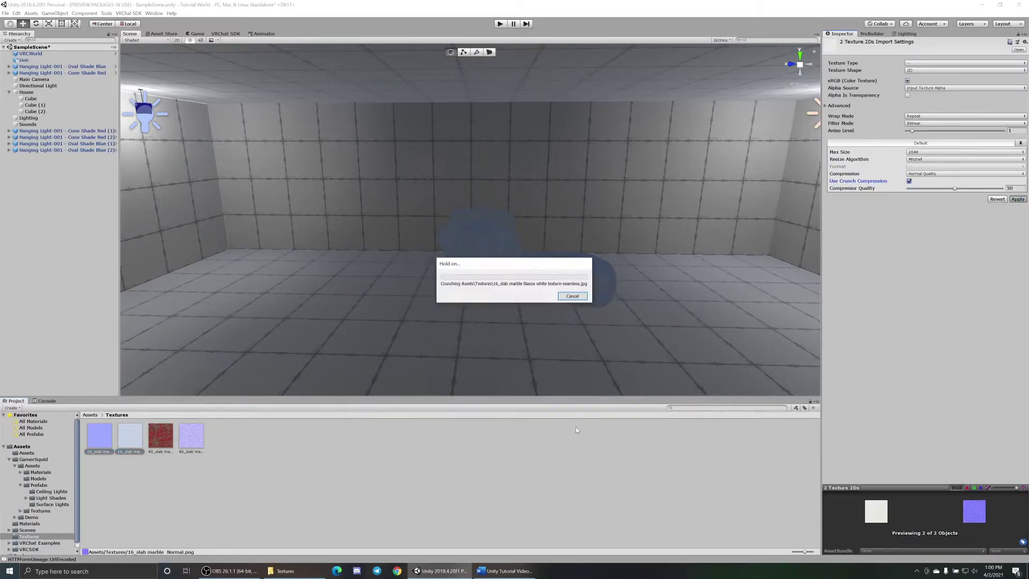
# - Apply the white slab marble texture to the lion and set its material's main tiling to 4 on X and Y
pyautogui.click(515, 249)
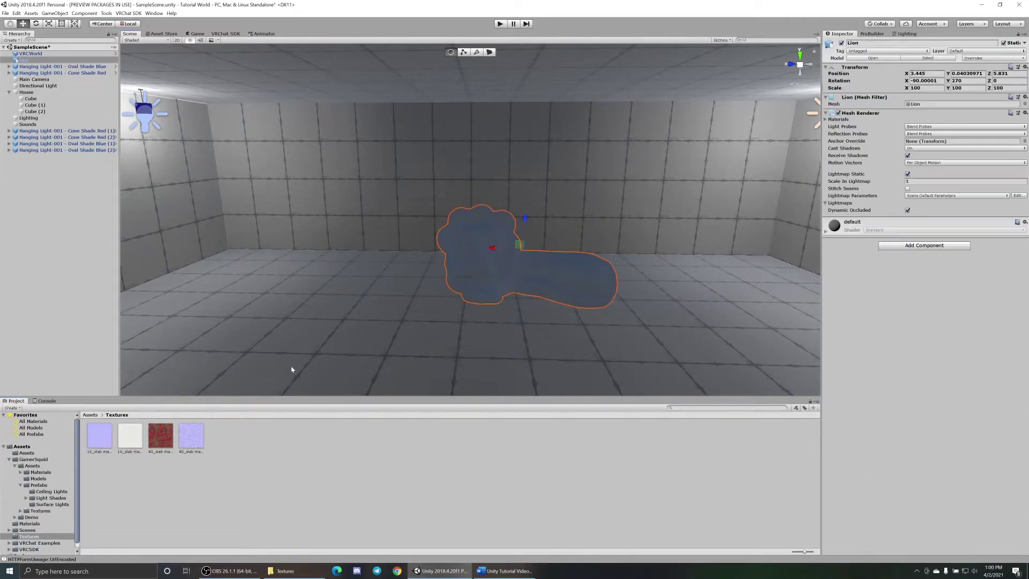
pyautogui.moveTo(146, 438); pyautogui.dragTo(490, 263)
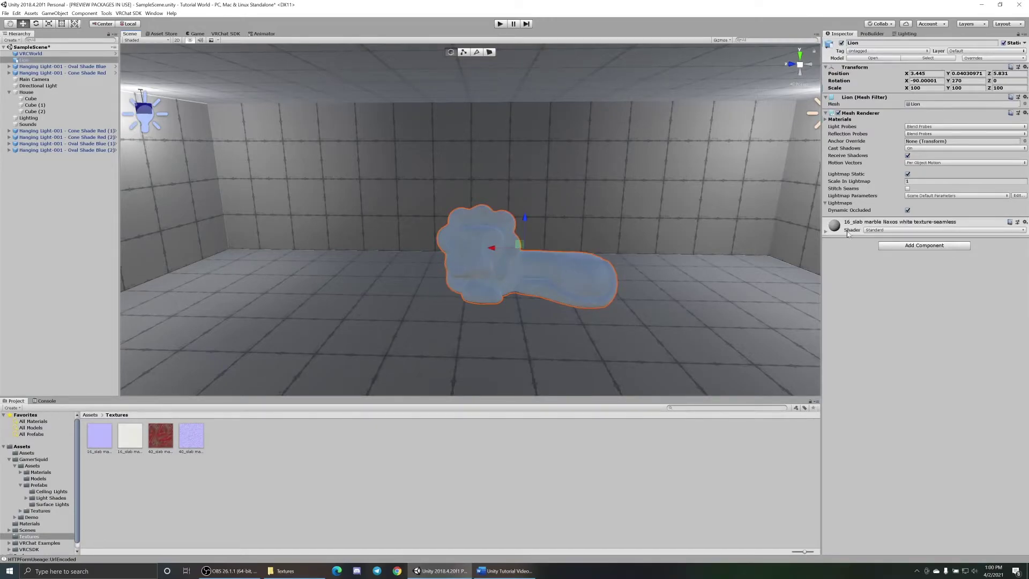
pyautogui.click(827, 231)
pyautogui.click(918, 328)
pyautogui.write('4')
pyautogui.press('Tab')
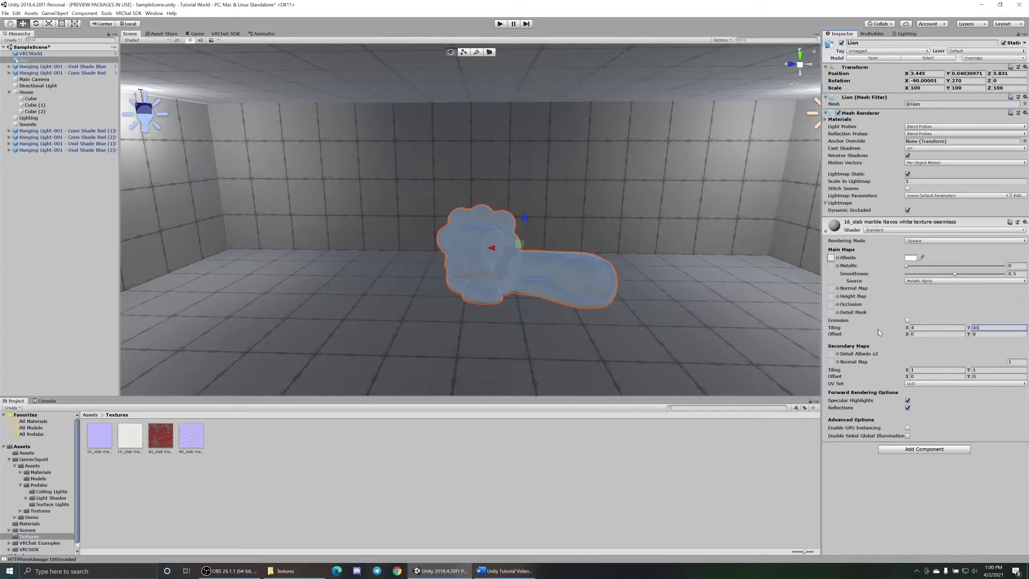
pyautogui.write('4')
# - Assign the slab marble normal map to the lion's material at strength 0.5 and raise the smoothness to about 0.961
pyautogui.moveTo(100, 435); pyautogui.dragTo(839, 289)
pyautogui.moveTo(953, 274); pyautogui.dragTo(1005, 279)
pyautogui.scroll(5, 555, 239)
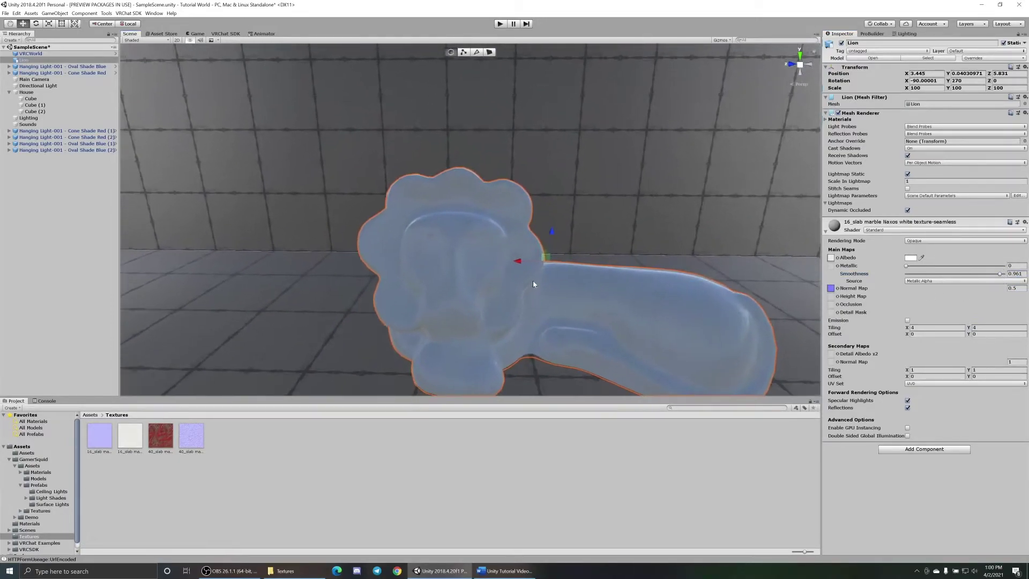
pyautogui.click(639, 244)
pyautogui.click(780, 343)
# - Bake the scene's lighting again with the lion included and inspect the baked result on the lion and floor
pyautogui.click(906, 33)
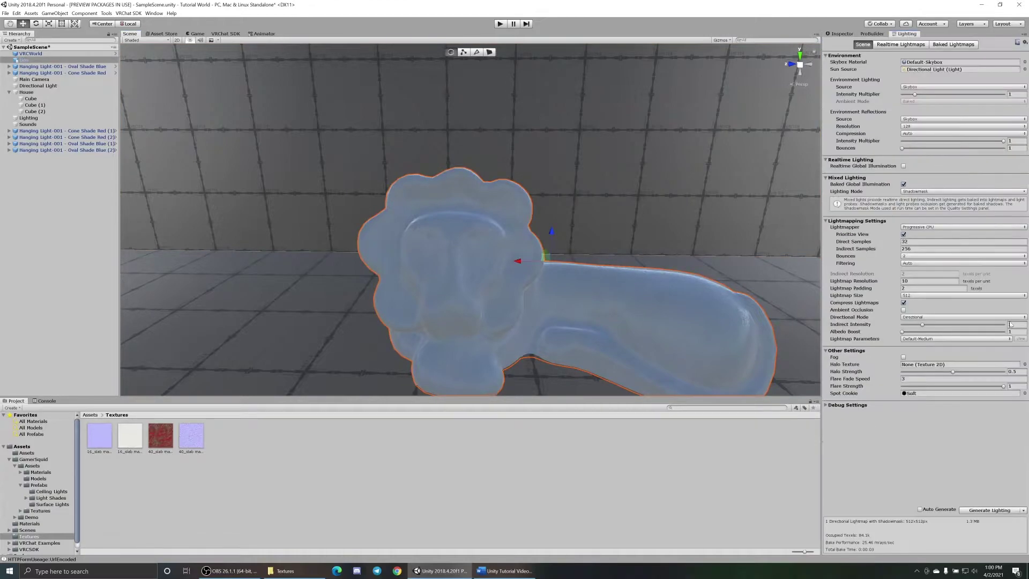
pyautogui.click(992, 511)
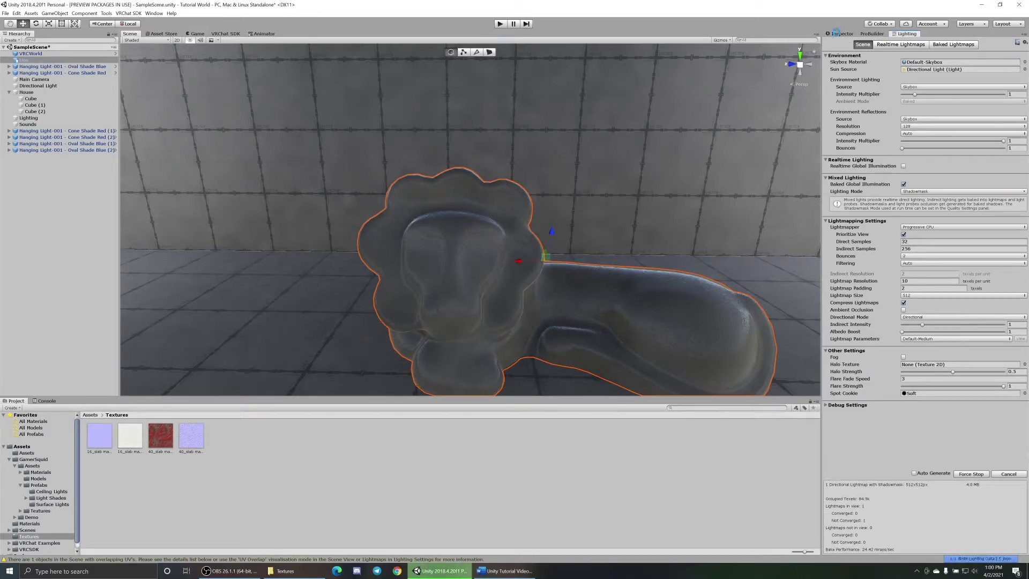
pyautogui.click(839, 34)
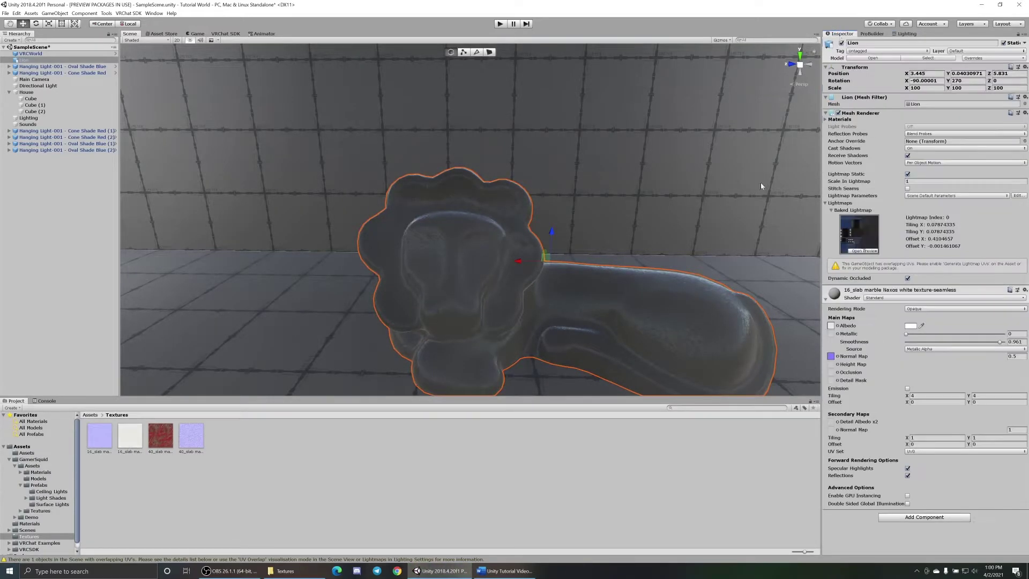
pyautogui.moveTo(622, 265)
pyautogui.keyDown('alt'); pyautogui.mouseDown()
pyautogui.moveTo(604, 239)
pyautogui.moveTo(717, 240)
pyautogui.moveTo(464, 219)
pyautogui.moveTo(620, 211)
pyautogui.moveTo(595, 243)
pyautogui.moveTo(577, 211)
pyautogui.moveTo(628, 256)
pyautogui.mouseUp(); pyautogui.keyUp('alt')
pyautogui.click(530, 285)
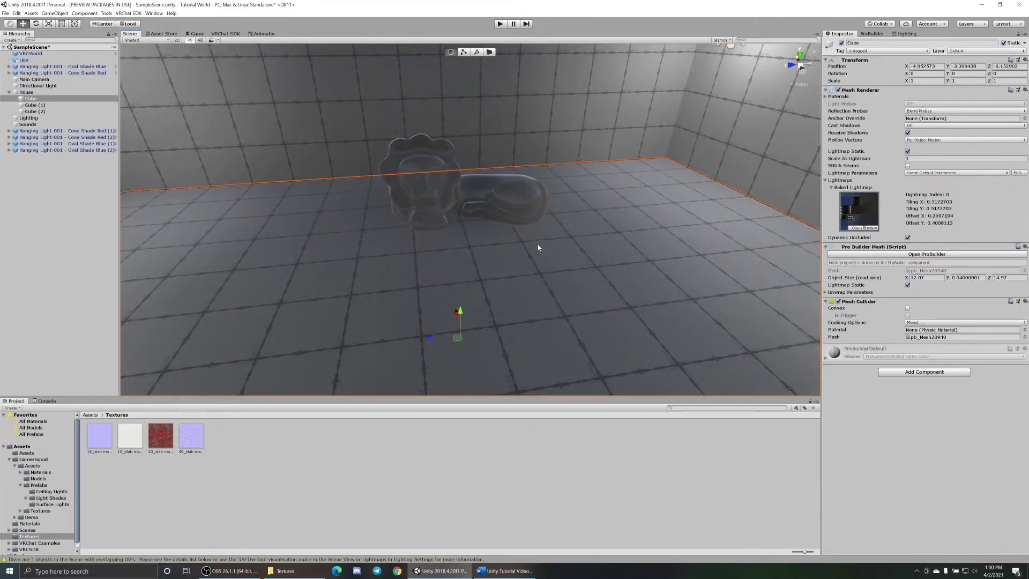
pyautogui.keyDown('alt'); pyautogui.moveTo(535, 244); pyautogui.dragTo(496, 222); pyautogui.keyUp('alt')
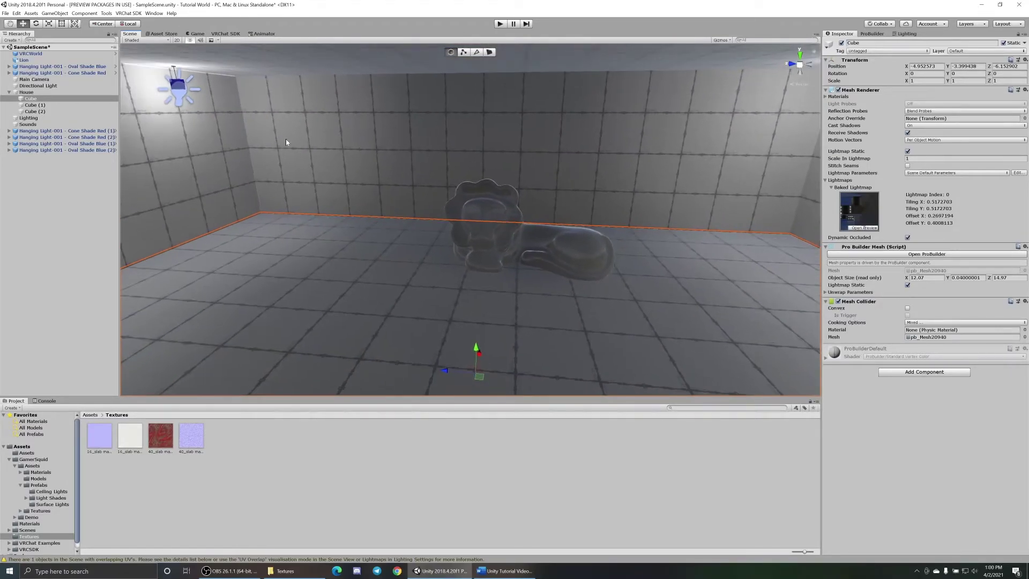
# - Add a Light Probe Group to the scene and move it inside the room to about X -0.366, Y 1.849
pyautogui.click(64, 15)
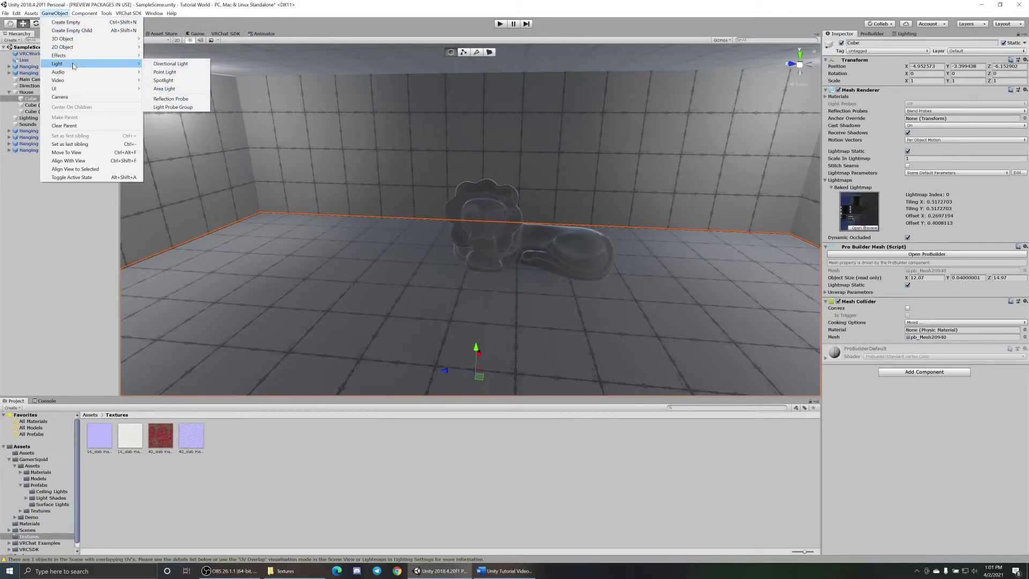
pyautogui.click(180, 110)
pyautogui.keyDown('alt'); pyautogui.moveTo(555, 213); pyautogui.dragTo(495, 212); pyautogui.keyUp('alt')
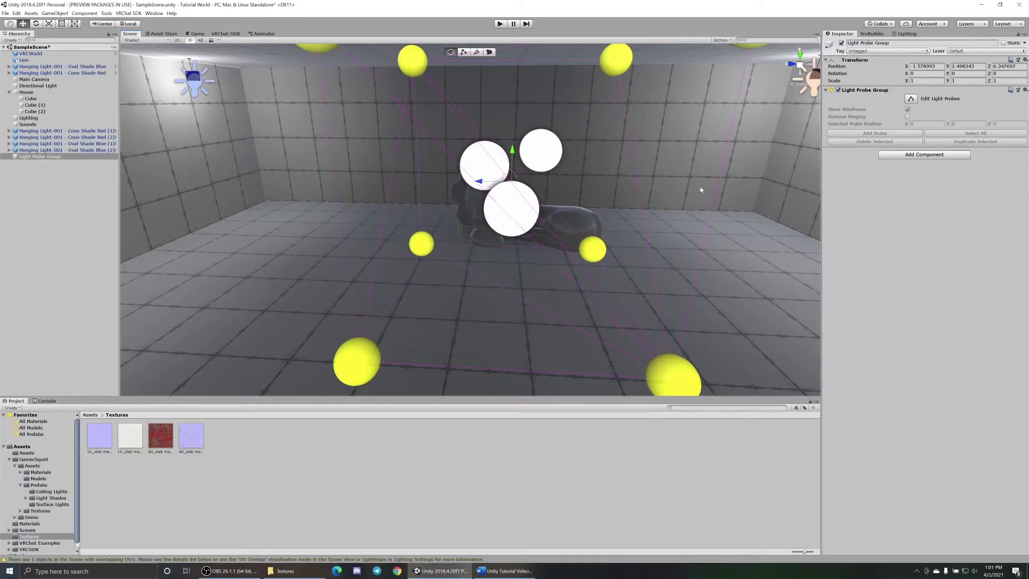
pyautogui.click(911, 98)
pyautogui.keyDown('alt'); pyautogui.moveTo(574, 120); pyautogui.dragTo(371, 128); pyautogui.keyUp('alt')
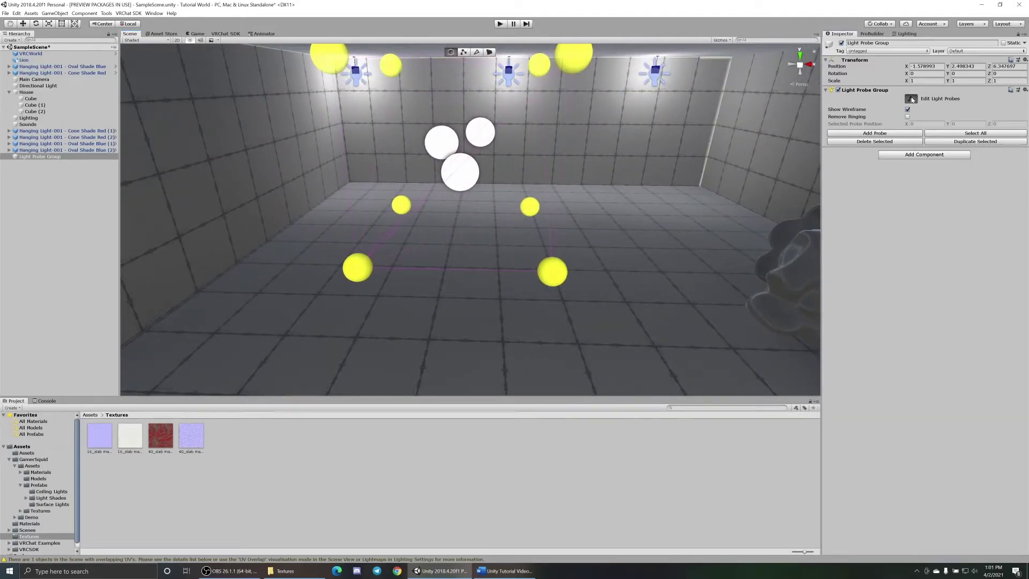
pyautogui.click(911, 99)
pyautogui.moveTo(490, 156); pyautogui.dragTo(542, 177)
pyautogui.moveTo(571, 208); pyautogui.dragTo(590, 205)
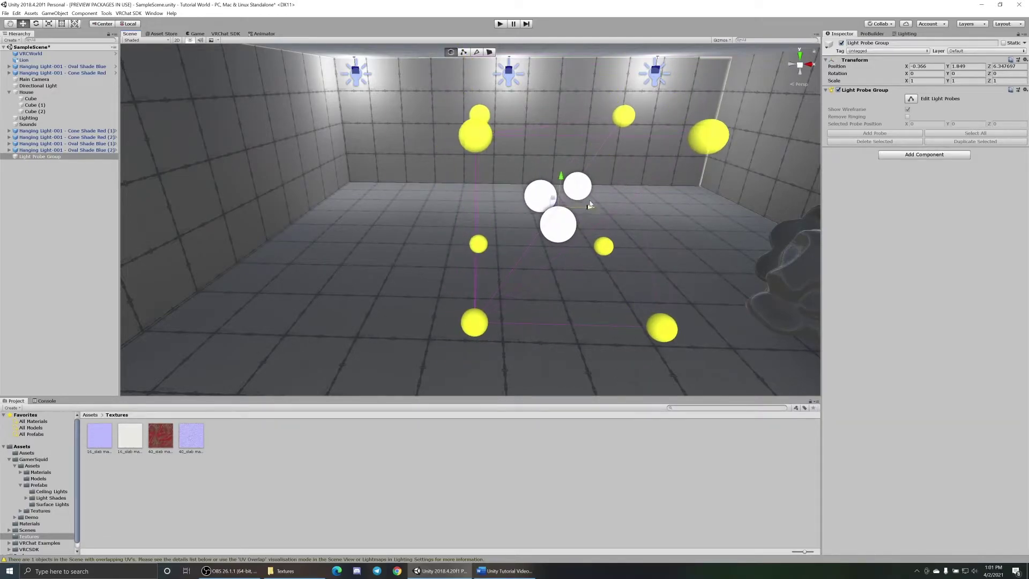
# - Edit the light probes and move the four on the red-light side out to that wall, at about Z -7.15 in the group
pyautogui.click(910, 99)
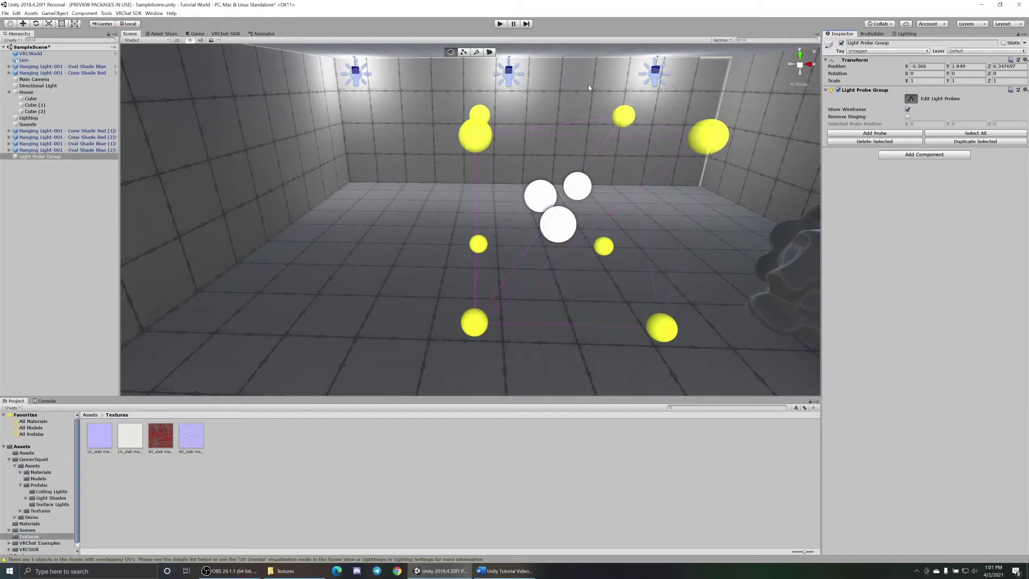
pyautogui.keyDown('alt'); pyautogui.moveTo(415, 110); pyautogui.dragTo(782, 193); pyautogui.keyUp('alt')
pyautogui.press('s')
pyautogui.moveTo(782, 193); pyautogui.dragTo(776, 202, button='right')
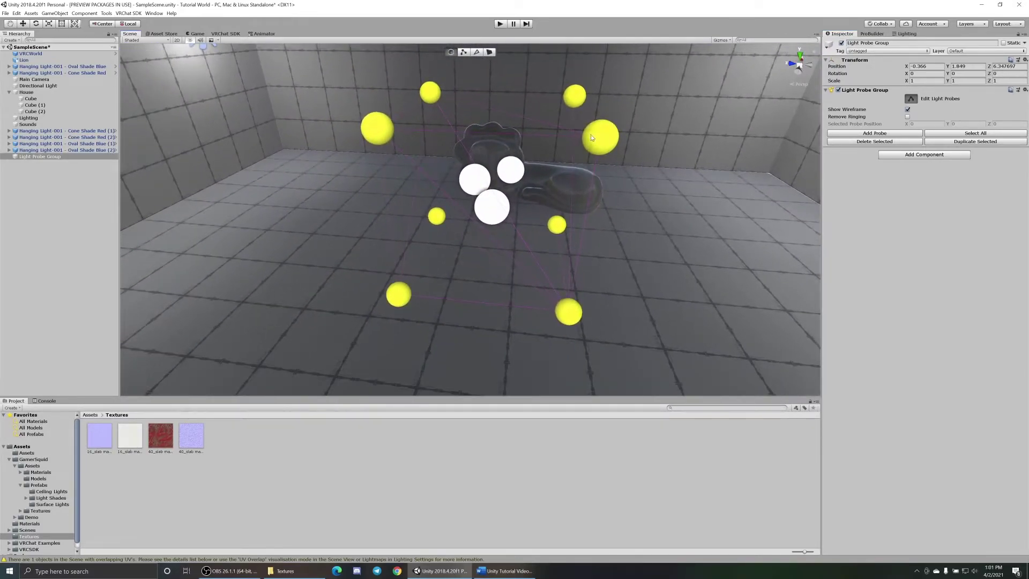
pyautogui.moveTo(516, 68); pyautogui.dragTo(629, 370)
pyautogui.moveTo(541, 195); pyautogui.dragTo(747, 207)
pyautogui.press('f')
pyautogui.moveTo(464, 223); pyautogui.dragTo(612, 188)
pyautogui.press('f')
pyautogui.moveTo(458, 229)
pyautogui.mouseDown()
pyautogui.moveTo(473, 229)
pyautogui.moveTo(460, 234)
pyautogui.mouseUp()
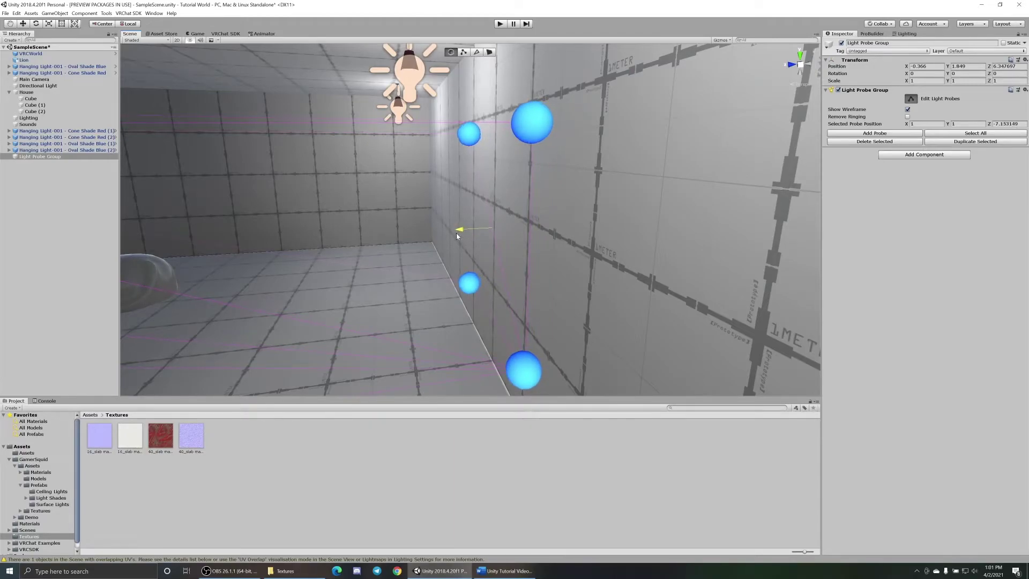
# - Select the group's light probes away from the red-light wall and delete them
pyautogui.moveTo(369, 248); pyautogui.dragTo(370, 143, button='right')
pyautogui.press('s')
pyautogui.moveTo(384, 137); pyautogui.dragTo(514, 326)
pyautogui.press('Delete')
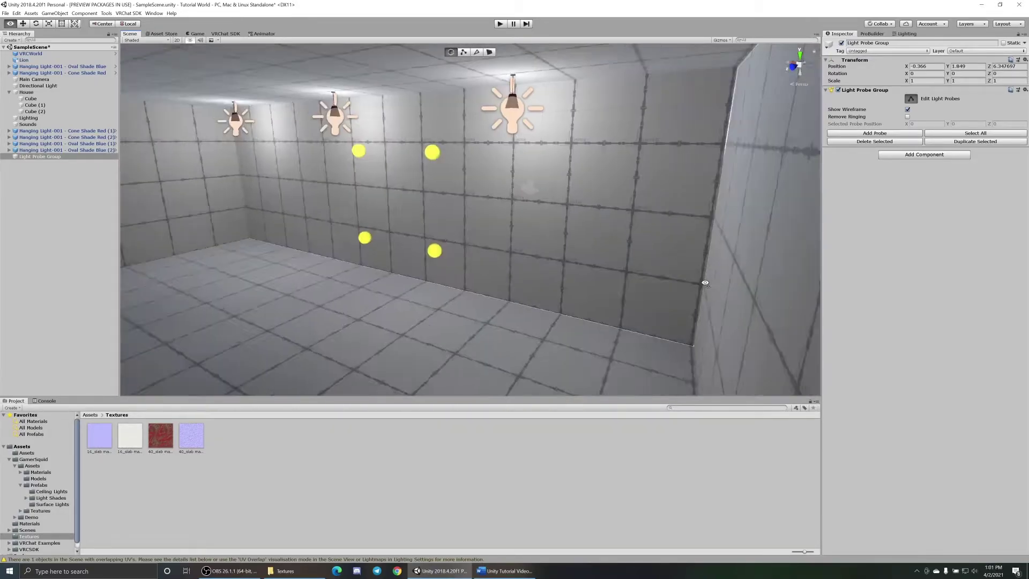
# - Select the two light probes nearest the lion's side wall and move them out to that wall, at about X 6.19
pyautogui.moveTo(675, 279); pyautogui.dragTo(666, 244, button='right')
pyautogui.moveTo(556, 196); pyautogui.dragTo(628, 379)
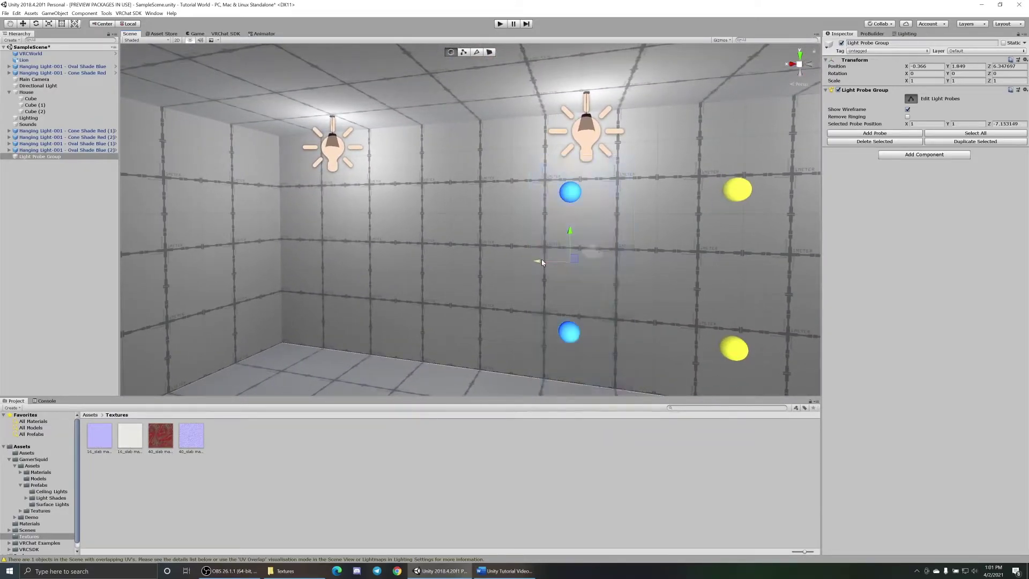
pyautogui.moveTo(541, 262); pyautogui.dragTo(433, 274)
pyautogui.moveTo(465, 278); pyautogui.dragTo(470, 274, button='right')
pyautogui.press('w')
pyautogui.moveTo(550, 130); pyautogui.dragTo(629, 383)
pyautogui.moveTo(549, 218); pyautogui.dragTo(134, 188, button='right')
pyautogui.hotkey('ctrl', 'z')
pyautogui.moveTo(288, 175); pyautogui.dragTo(539, 127, button='right')
pyautogui.moveTo(540, 126); pyautogui.dragTo(645, 368)
# - Reopen light probe editing for the group and move the other pair to the opposite side wall, at about X -5.51
pyautogui.click(42, 157)
pyautogui.click(912, 99)
pyautogui.moveTo(557, 129); pyautogui.dragTo(651, 396)
pyautogui.moveTo(558, 261); pyautogui.dragTo(603, 352)
pyautogui.moveTo(471, 233); pyautogui.dragTo(719, 241)
pyautogui.moveTo(568, 235)
pyautogui.mouseDown(button='right')
pyautogui.moveTo(634, 253)
pyautogui.moveTo(558, 230)
pyautogui.mouseUp(button='right')
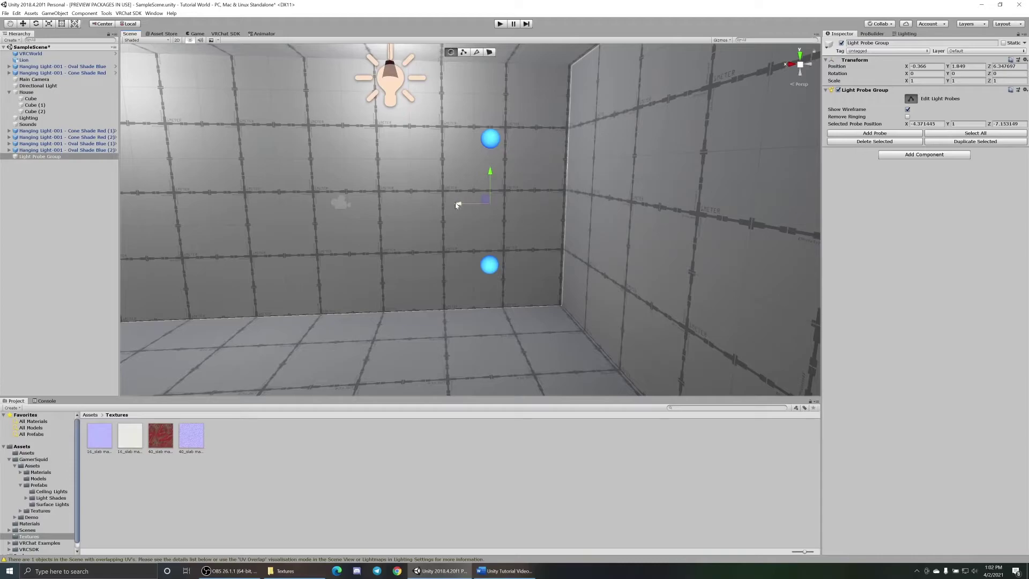
pyautogui.moveTo(457, 206); pyautogui.dragTo(527, 206)
pyautogui.press('s')
pyautogui.moveTo(482, 201); pyautogui.dragTo(449, 205, button='right')
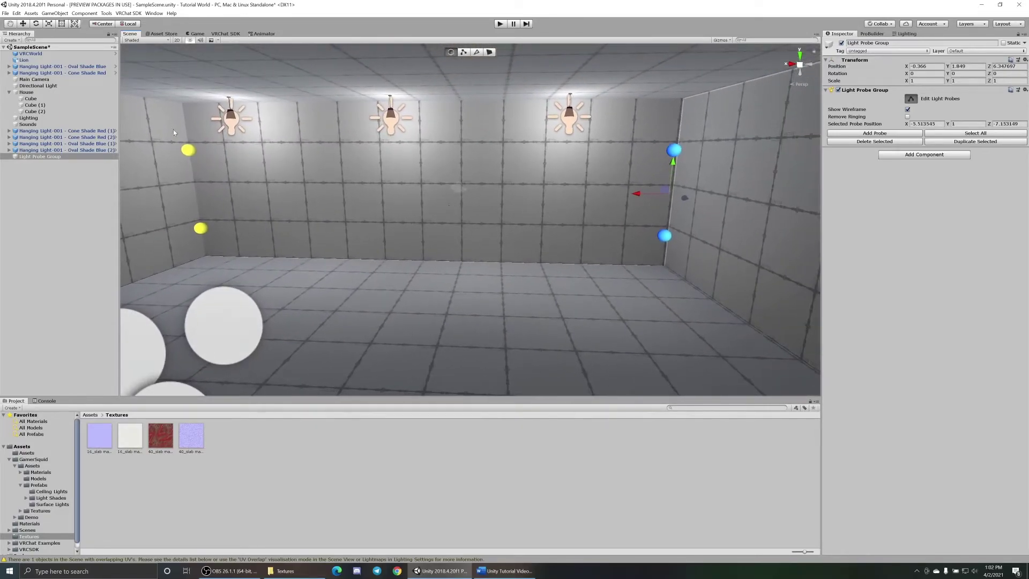
# - Raise the two upper light probes to about Y 2 near the ceiling and lower the two bottom ones to about Y -1.7
pyautogui.moveTo(173, 131); pyautogui.dragTo(743, 194)
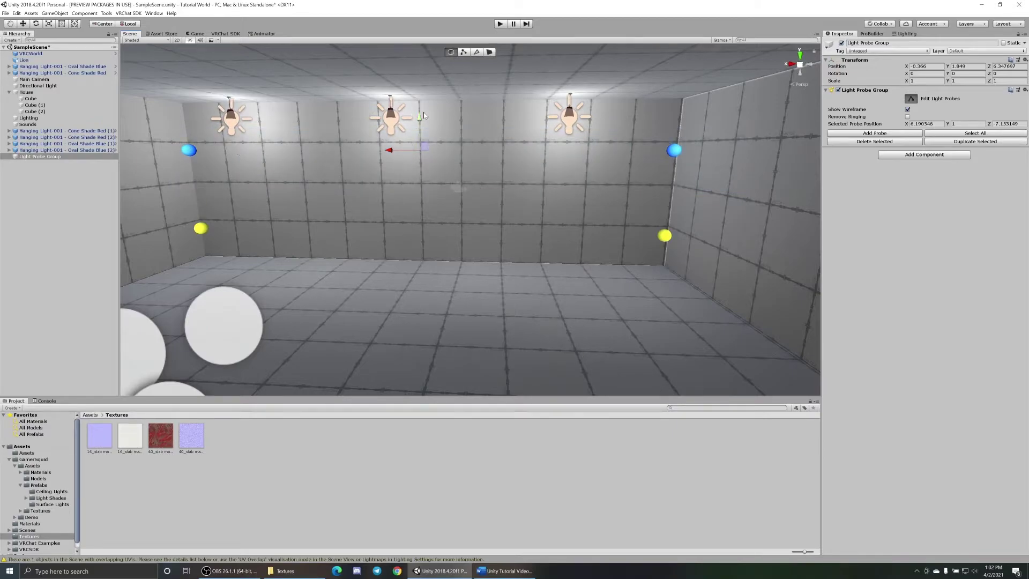
pyautogui.moveTo(424, 113); pyautogui.dragTo(423, 76)
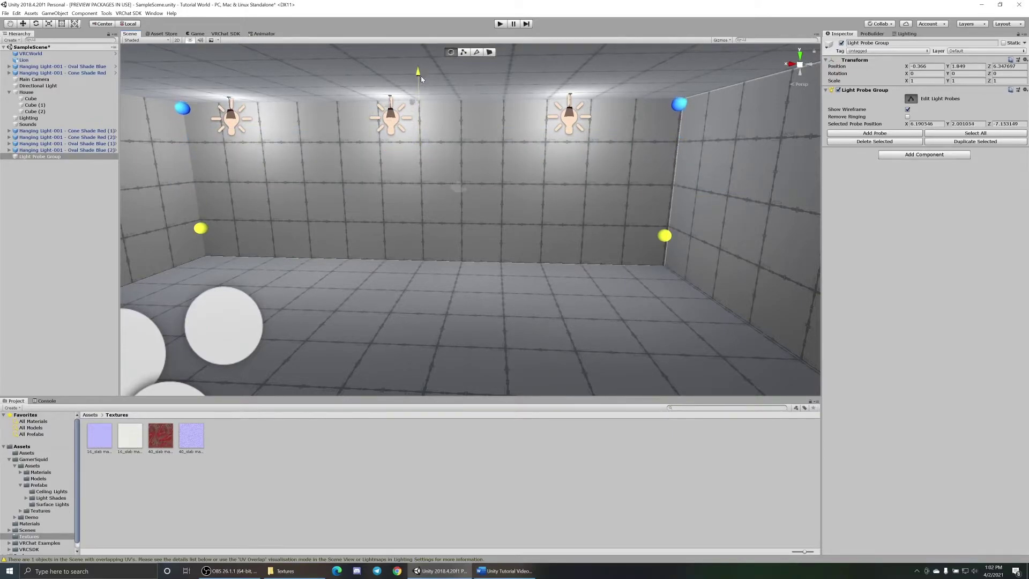
pyautogui.moveTo(174, 194); pyautogui.dragTo(699, 283)
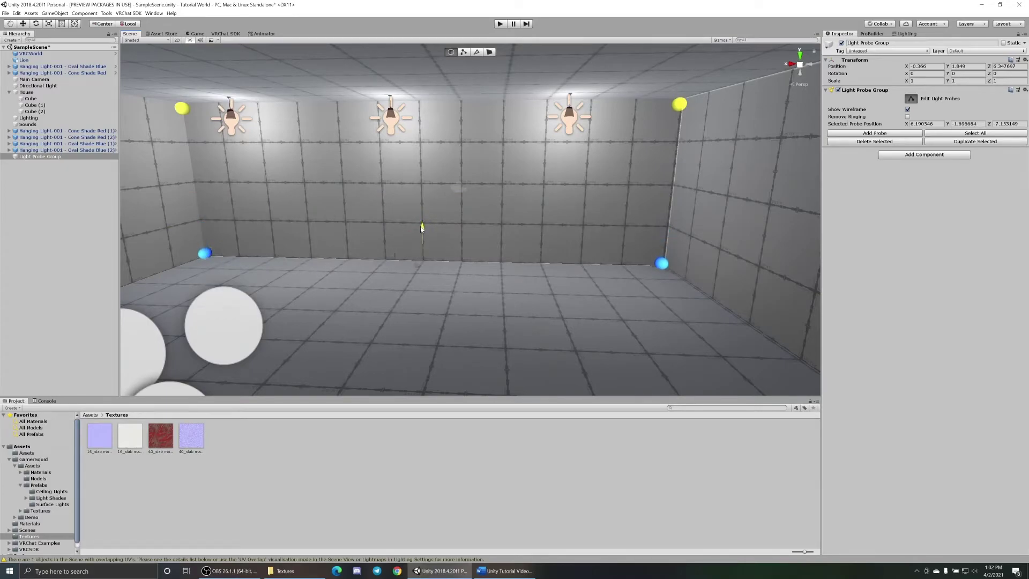
# - Duplicate the upper pair of corner probes downward at even spacing to make columns of five, with the last copies at about Y -0.76
pyautogui.press('w')
pyautogui.moveTo(637, 236); pyautogui.dragTo(589, 219, button='right')
pyautogui.press('s')
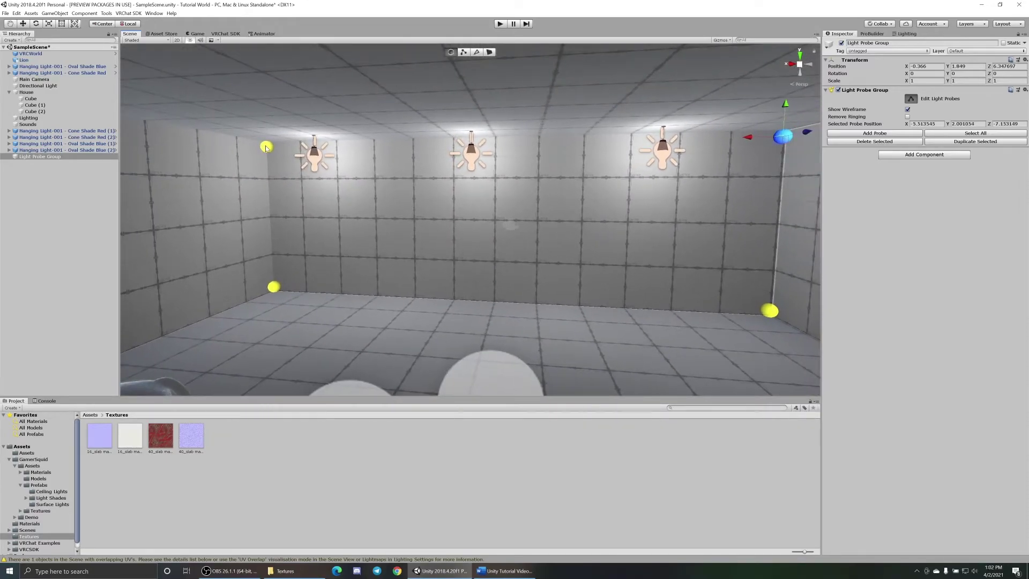
pyautogui.moveTo(230, 106); pyautogui.dragTo(804, 220)
pyautogui.moveTo(496, 111); pyautogui.dragTo(493, 146)
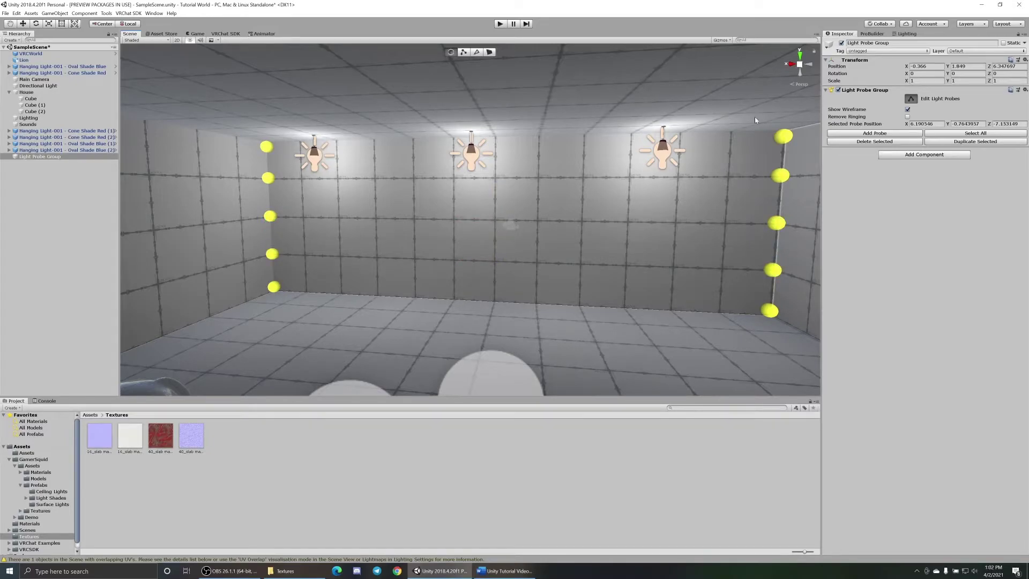
# - Duplicate the five-probe column beside the side wall three times along the red-light wall, spacing the copies to about X -2.62
pyautogui.moveTo(740, 92); pyautogui.dragTo(808, 376)
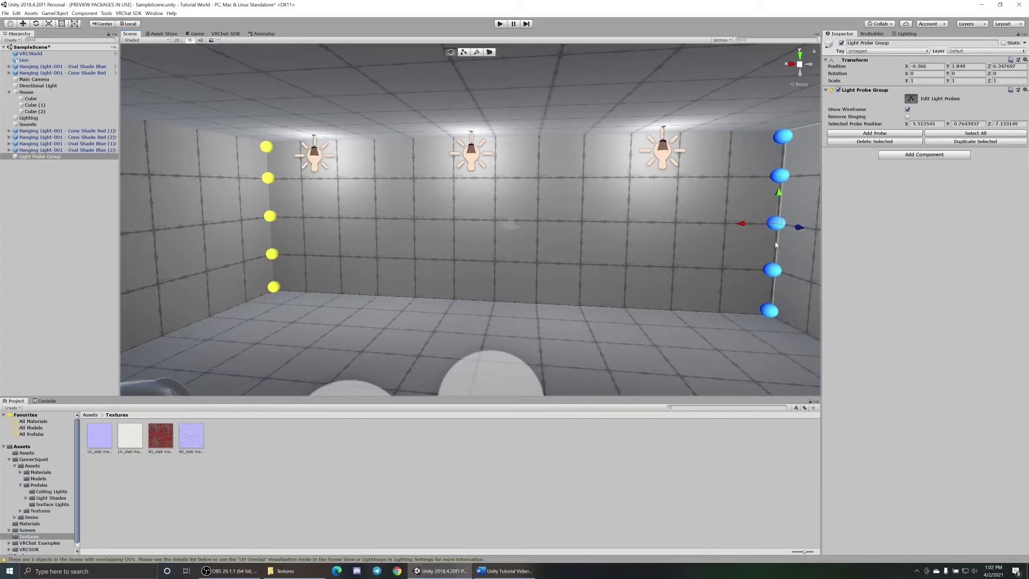
pyautogui.hotkey('ctrl', 'd')
pyautogui.moveTo(745, 225); pyautogui.dragTo(596, 221)
pyautogui.hotkey('ctrl', 'd')
pyautogui.hotkey('ctrl', 'd')
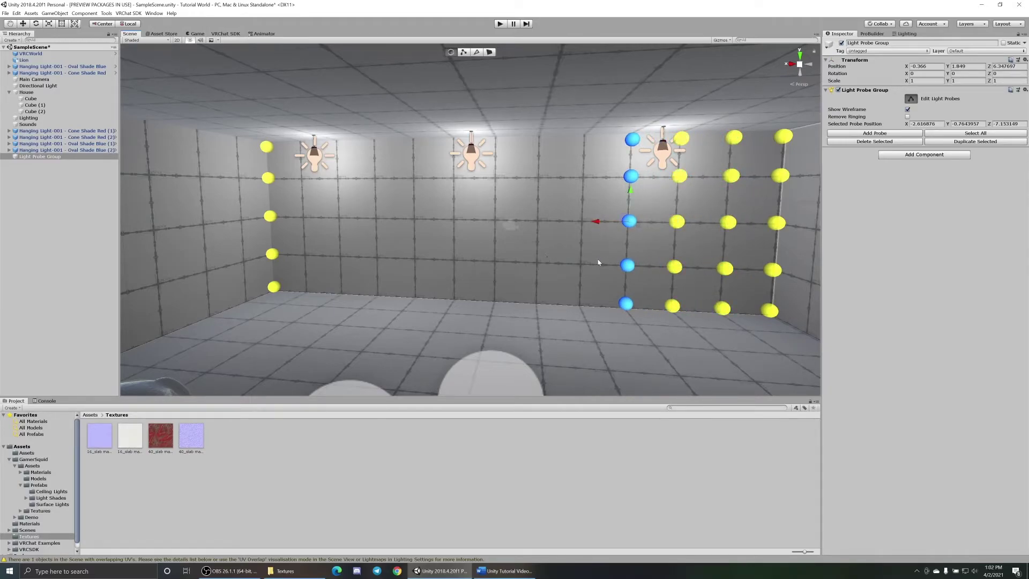
# - Select the four probe columns and duplicate the block along the red-light wall until the grid fills it, to about X 5.23
pyautogui.click(625, 101)
pyautogui.moveTo(596, 114); pyautogui.dragTo(815, 364)
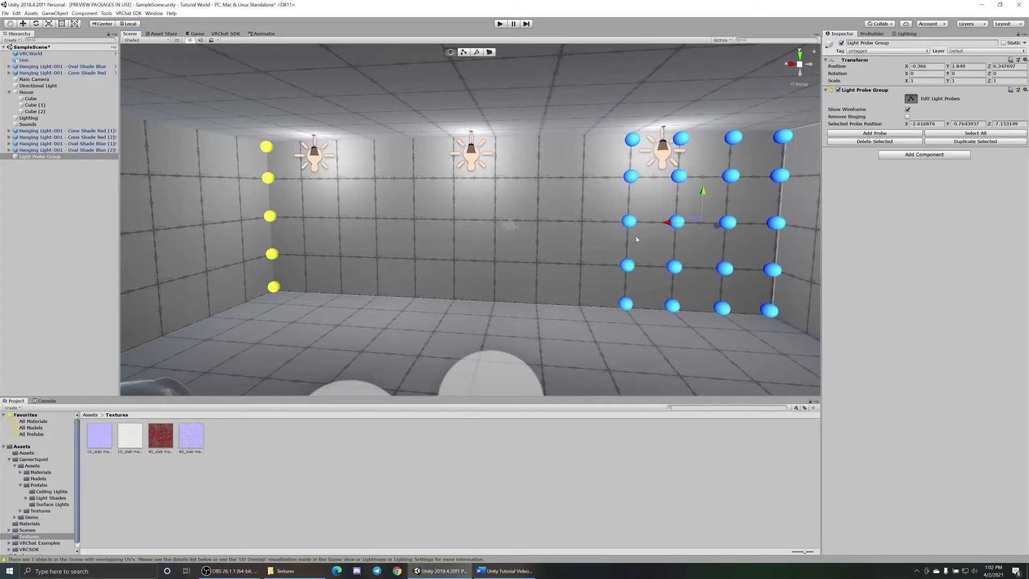
pyautogui.hotkey('ctrl', 'd')
pyautogui.moveTo(669, 224); pyautogui.dragTo(317, 216)
pyautogui.click(471, 327)
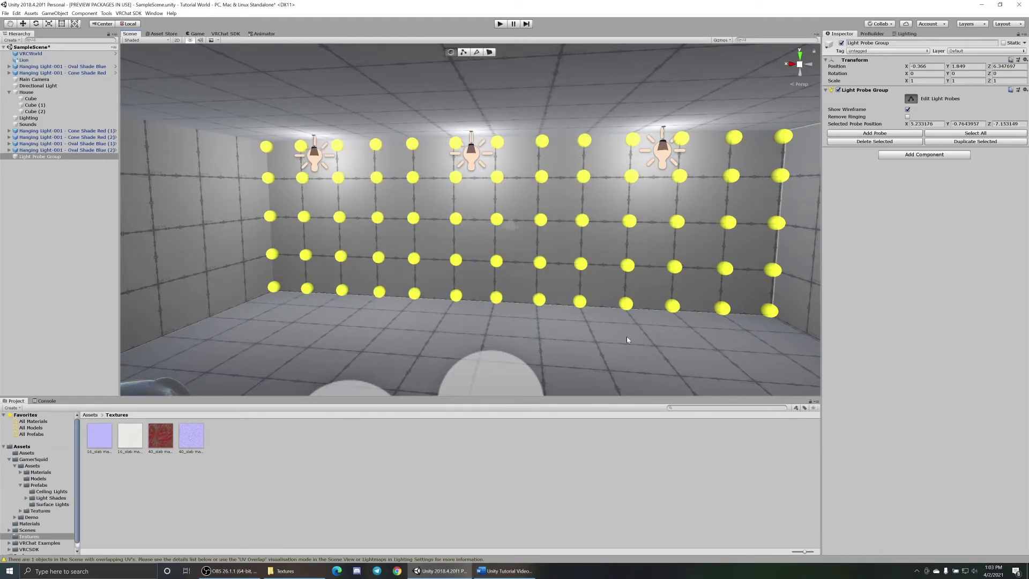
# - Duplicate the whole grid of wall probes inward as evenly spaced layers, reaching about Z -4.36, and select all four layers
pyautogui.moveTo(626, 339); pyautogui.dragTo(418, 326, button='right')
pyautogui.moveTo(579, 154); pyautogui.dragTo(786, 386)
pyautogui.hotkey('ctrl', 'd')
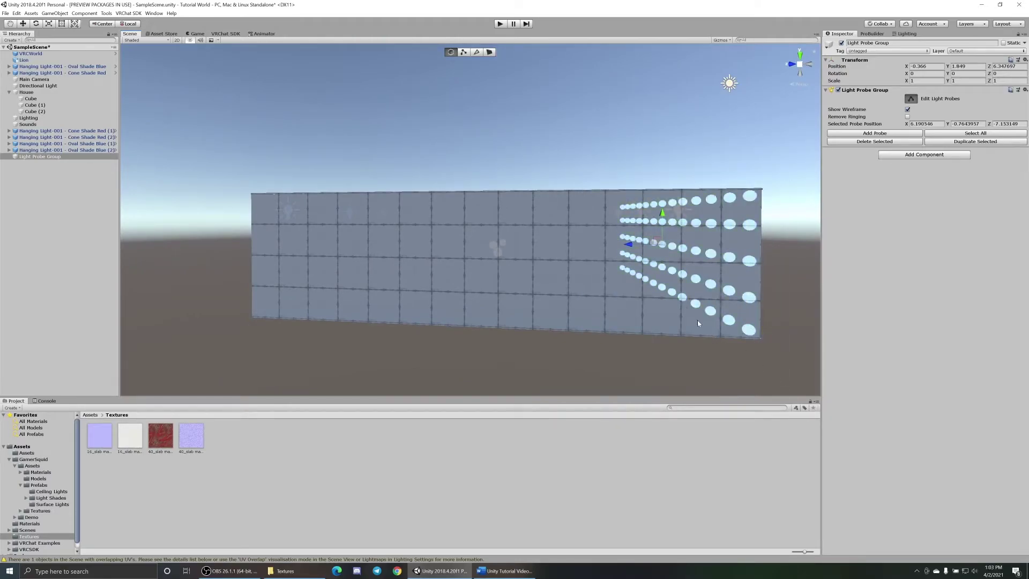
pyautogui.moveTo(624, 244); pyautogui.dragTo(601, 244)
pyautogui.moveTo(574, 291); pyautogui.dragTo(547, 294, button='right')
pyautogui.press('w')
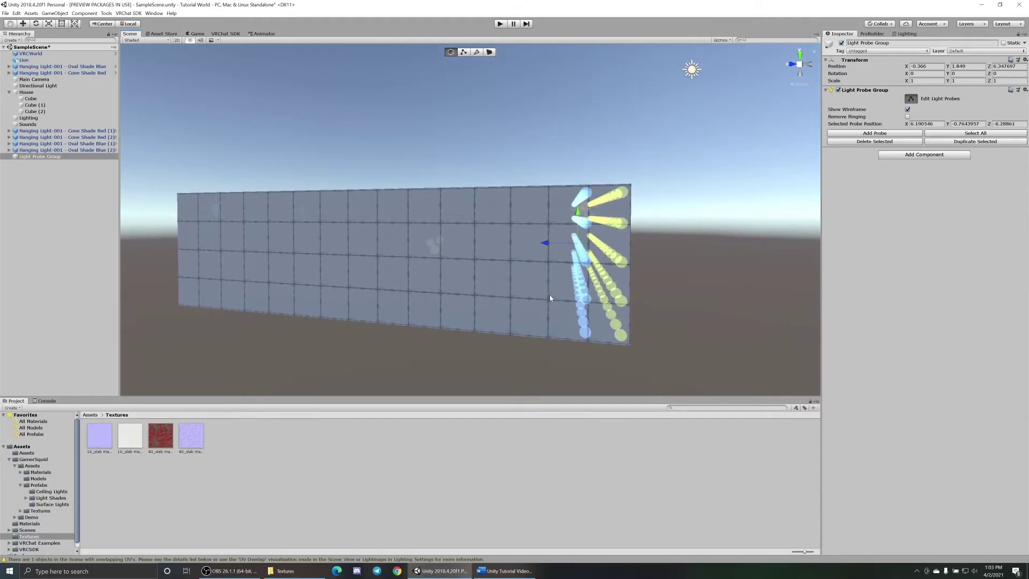
pyautogui.moveTo(547, 245); pyautogui.dragTo(501, 240)
pyautogui.moveTo(463, 314); pyautogui.dragTo(481, 322, button='right')
pyautogui.press('s')
pyautogui.press('a')
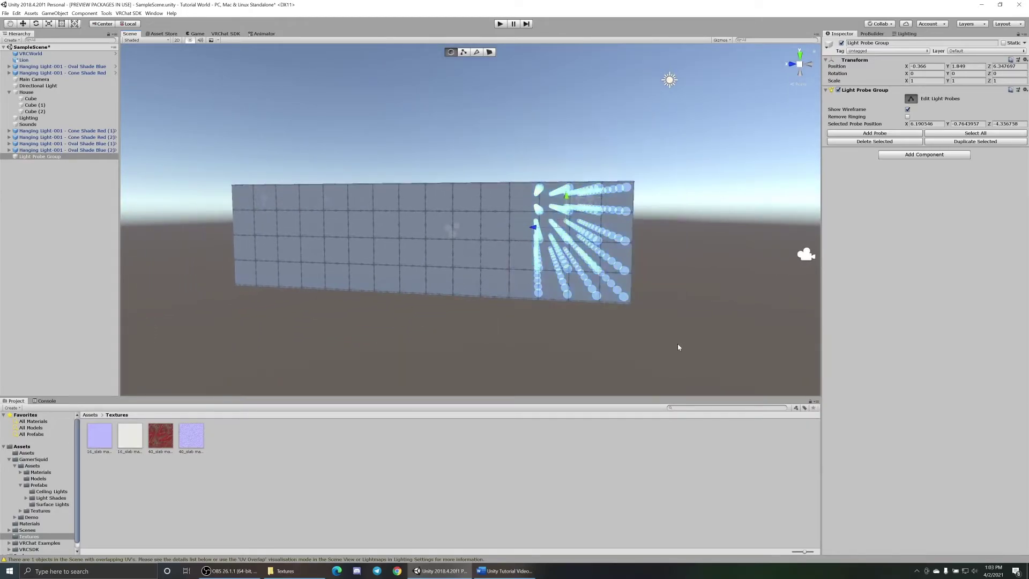
# - Duplicate the probe layers further across the room toward the blue-light wall, up to about Z 3.36
pyautogui.moveTo(634, 332); pyautogui.dragTo(531, 335, button='right')
pyautogui.moveTo(601, 260); pyautogui.dragTo(433, 256)
pyautogui.moveTo(433, 256); pyautogui.dragTo(451, 320, button='right')
pyautogui.moveTo(529, 256); pyautogui.dragTo(582, 372)
pyautogui.moveTo(542, 370); pyautogui.dragTo(507, 369, button='right')
pyautogui.press('d')
pyautogui.moveTo(544, 150); pyautogui.dragTo(609, 384)
pyautogui.moveTo(535, 372); pyautogui.dragTo(512, 370, button='right')
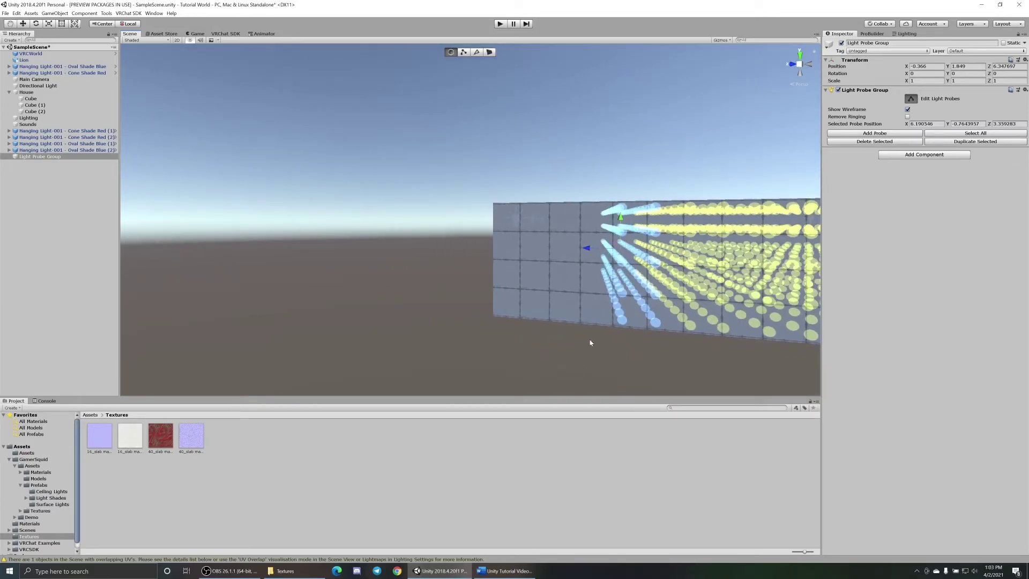
# - Extend the probe layers to the blue-light wall with another duplicate, placing the last layer at about Z 7.44
pyautogui.moveTo(587, 248); pyautogui.dragTo(494, 247)
pyautogui.hotkey('ctrl', 'd')
pyautogui.press('w')
pyautogui.moveTo(530, 309); pyautogui.dragTo(512, 336, button='right')
pyautogui.press('w')
pyautogui.moveTo(565, 178); pyautogui.dragTo(550, 186)
# - Examine the light probe grid from inside the room and select a single probe
pyautogui.press('d')
pyautogui.moveTo(648, 266); pyautogui.dragTo(739, 263, button='right')
pyautogui.moveTo(583, 262); pyautogui.dragTo(723, 215, button='right')
pyautogui.moveTo(541, 203); pyautogui.dragTo(527, 208, button='right')
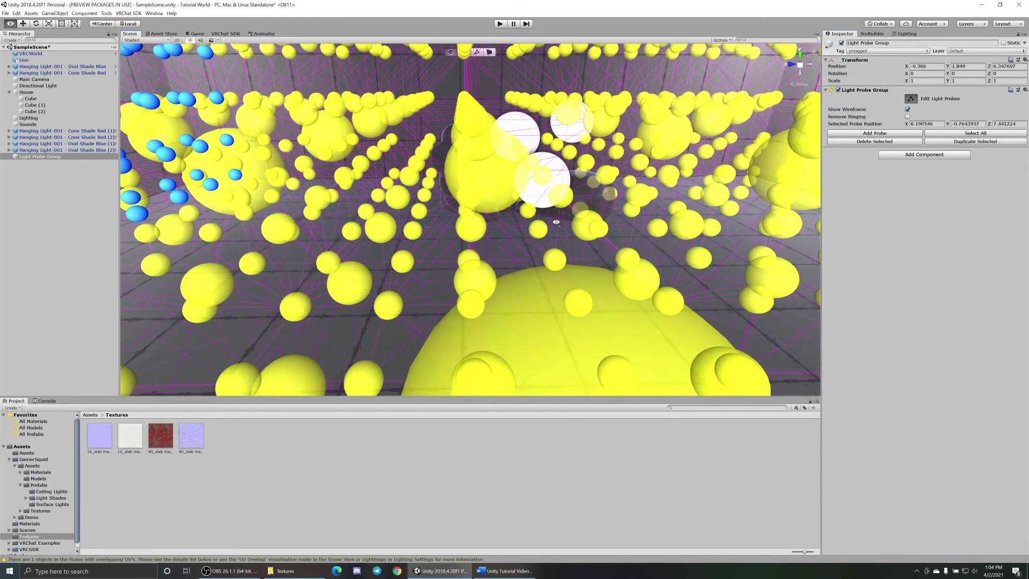
pyautogui.press('s')
pyautogui.moveTo(487, 290); pyautogui.dragTo(548, 274, button='right')
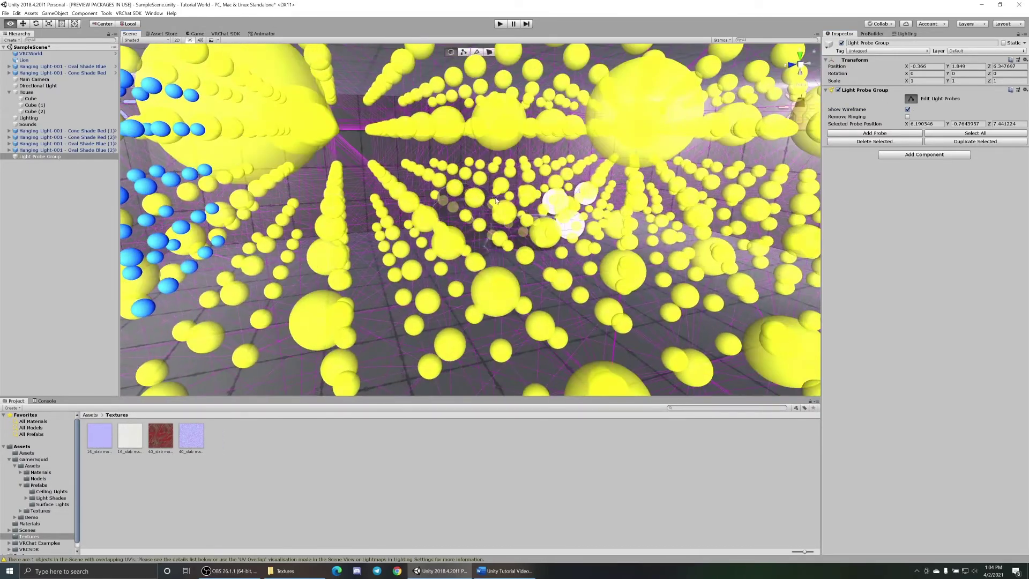
pyautogui.click(555, 277)
pyautogui.click(495, 291)
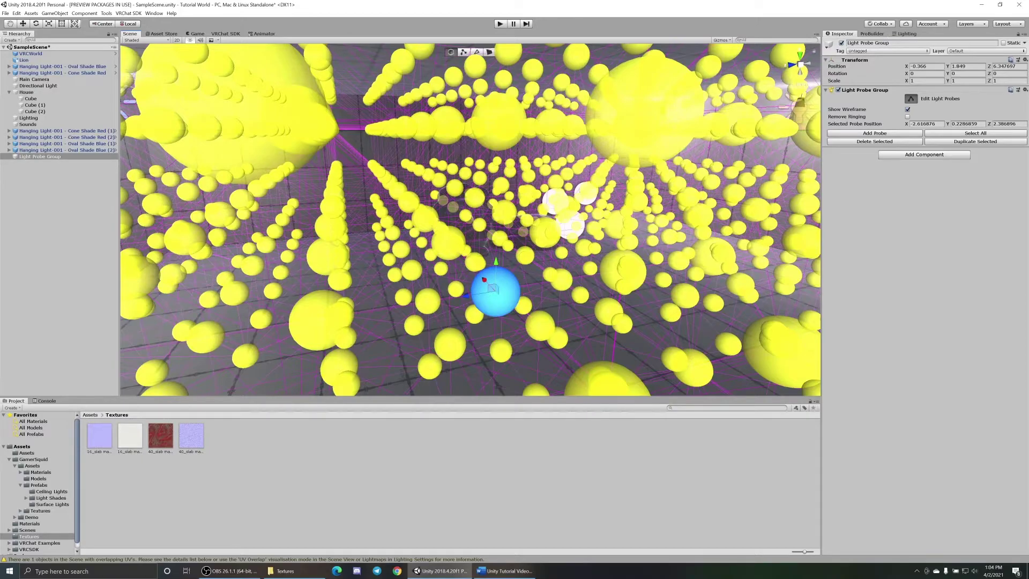
# - Leave light probe editing and select the House object so the room shows without the probes
pyautogui.click(910, 98)
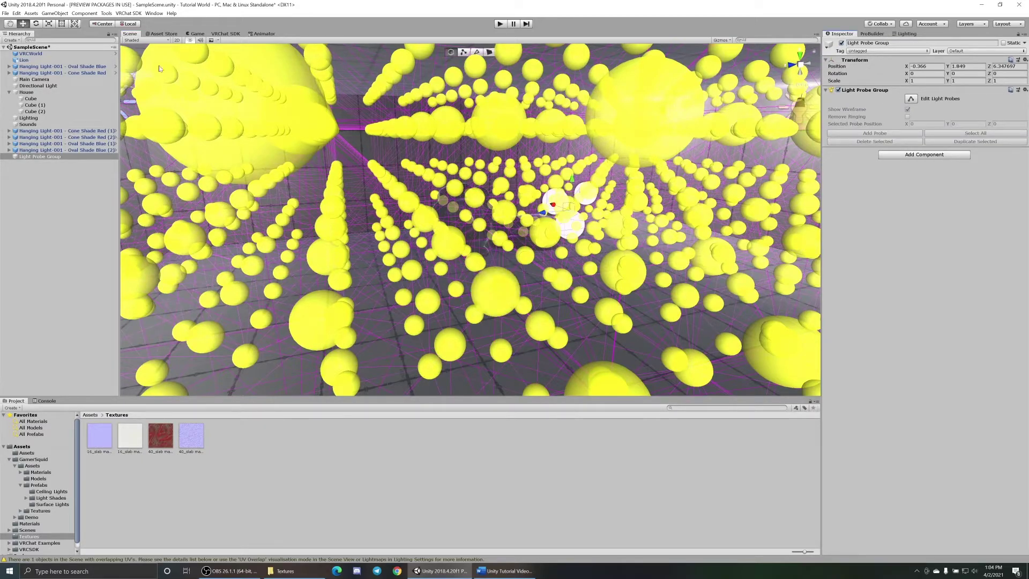
pyautogui.click(50, 93)
pyautogui.press('a')
pyautogui.moveTo(527, 183); pyautogui.dragTo(728, 216, button='right')
pyautogui.press('s')
pyautogui.moveTo(582, 215); pyautogui.dragTo(590, 194, button='right')
pyautogui.press('a')
pyautogui.press('w')
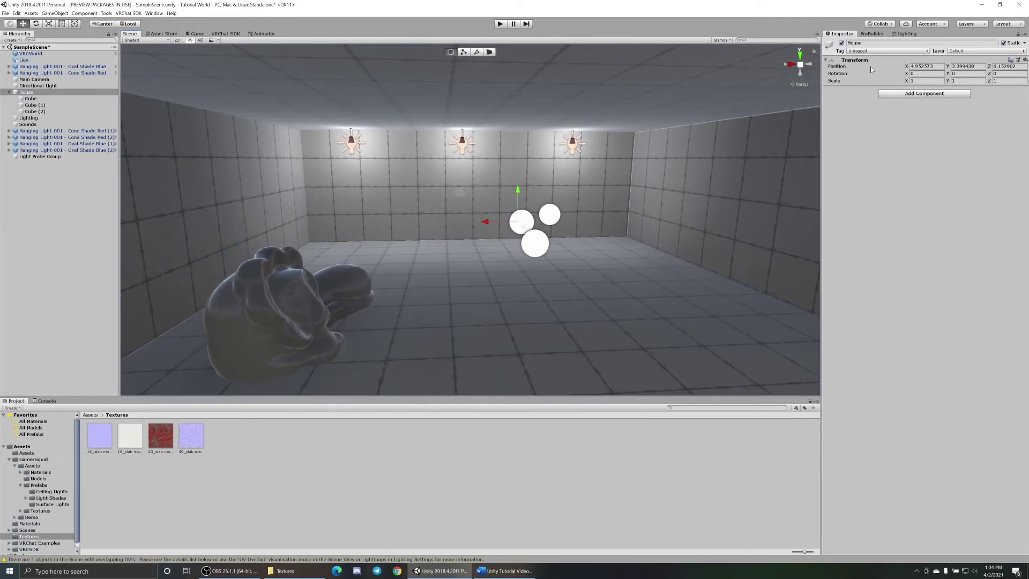
# - Bake the scene's lighting with the light probes included and inspect the lion
pyautogui.click(907, 33)
pyautogui.press('d')
pyautogui.moveTo(643, 310); pyautogui.dragTo(441, 330, button='right')
pyautogui.press('w')
pyautogui.click(1009, 514)
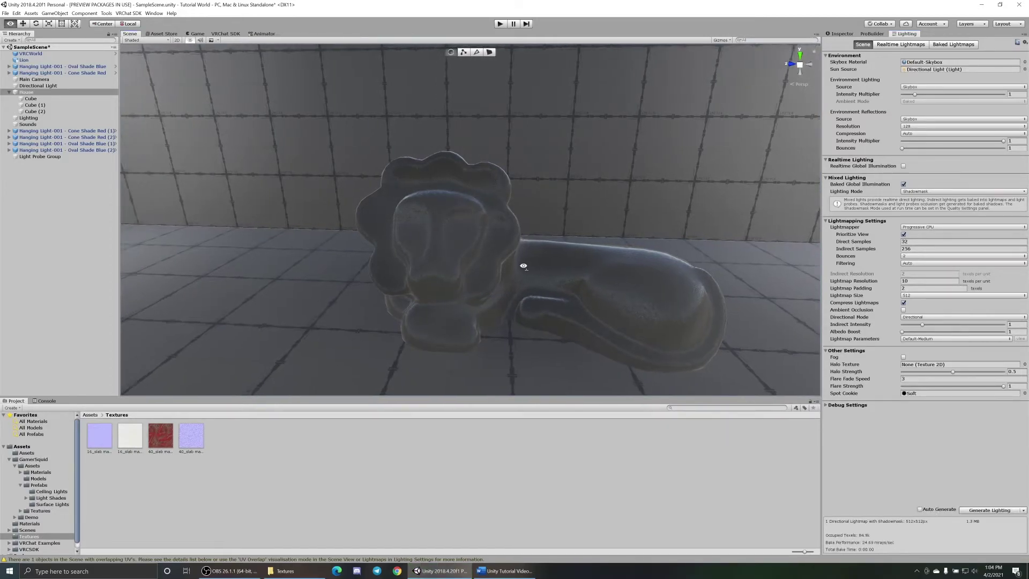
pyautogui.moveTo(521, 264); pyautogui.dragTo(551, 251, button='right')
# - Add a Reflection Probe and position it mid-room at about X -0.288, Y 2.385, Z 6.44
pyautogui.click(841, 35)
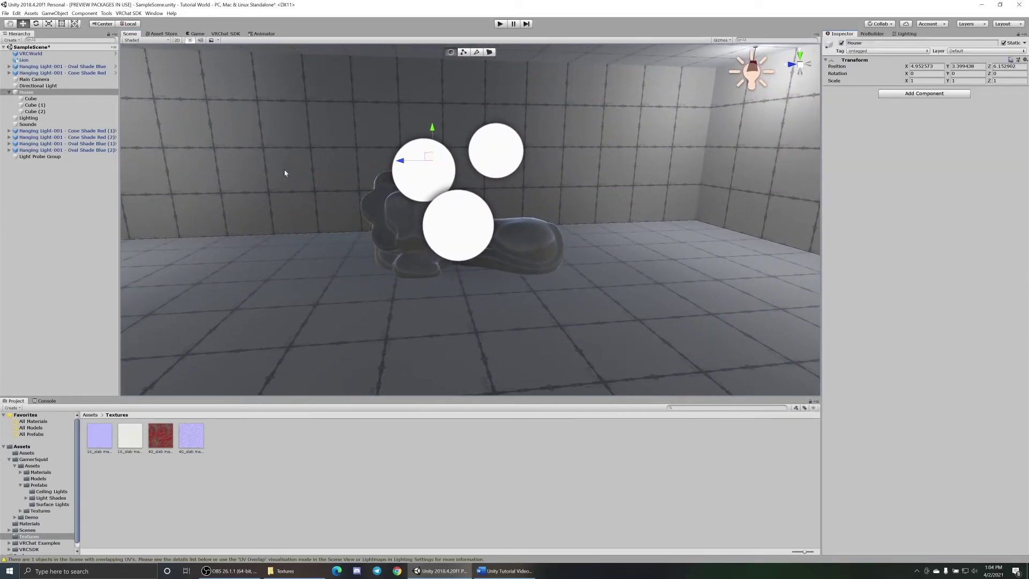
pyautogui.moveTo(285, 173); pyautogui.dragTo(276, 127, button='right')
pyautogui.press('s')
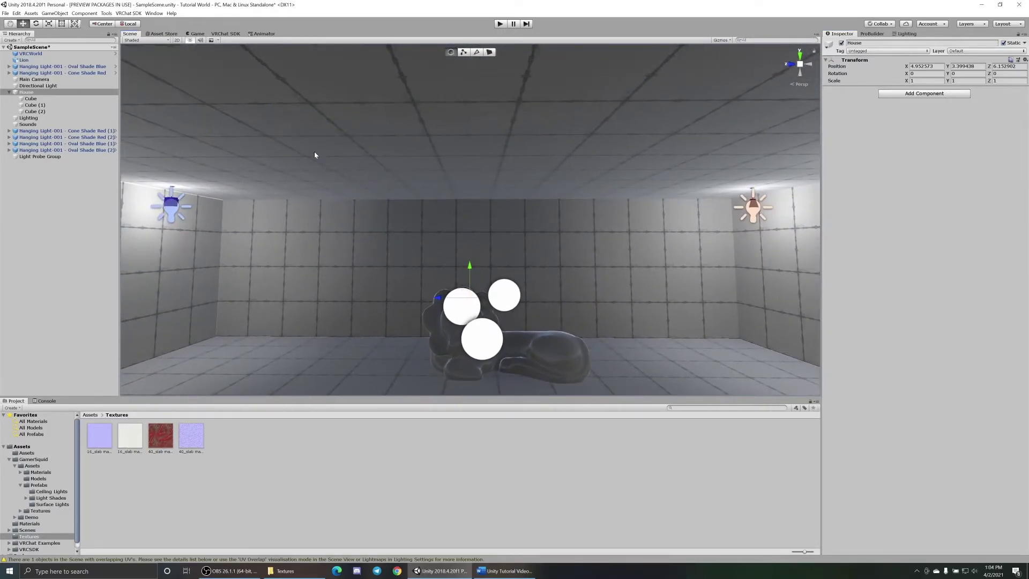
pyautogui.click(62, 16)
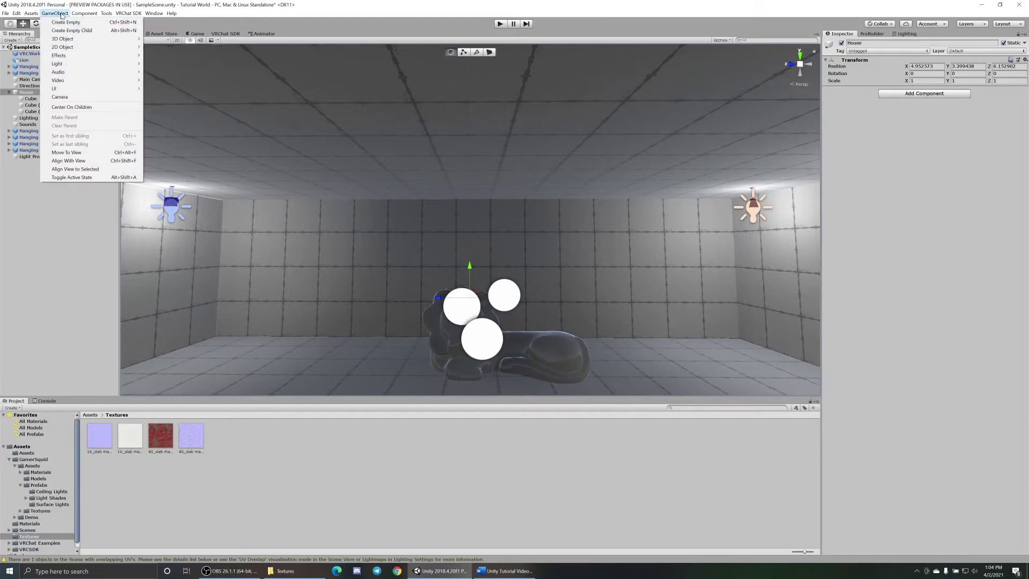
pyautogui.moveTo(90, 64)
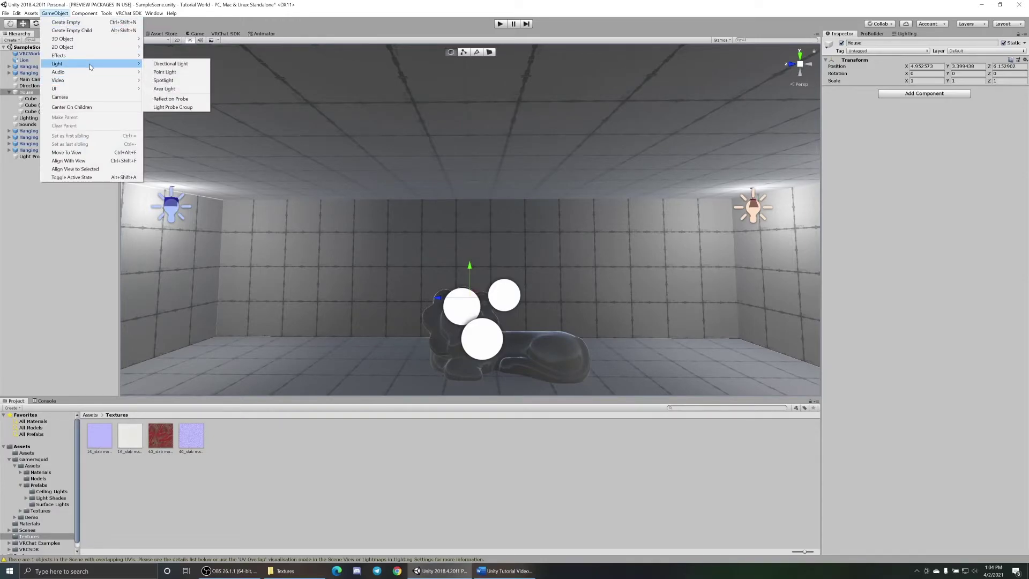
pyautogui.click(194, 102)
pyautogui.moveTo(494, 216); pyautogui.dragTo(651, 187, button='right')
pyautogui.moveTo(662, 182); pyautogui.dragTo(497, 183)
pyautogui.moveTo(530, 142); pyautogui.dragTo(552, 175)
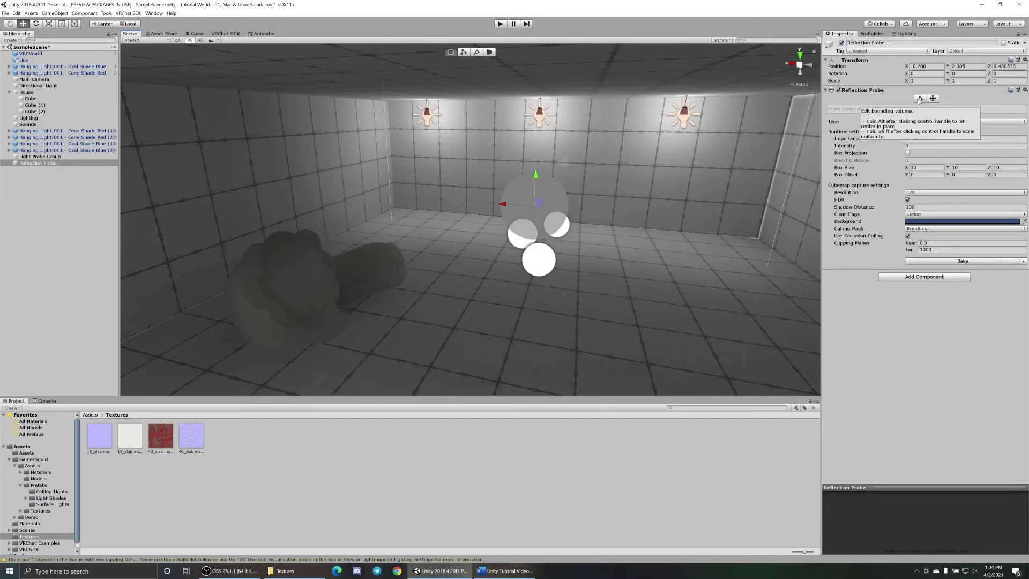
# - Edit the reflection probe's bounding volume and stretch it to the red-light wall, making the box about 12.43 long in Z
pyautogui.click(919, 99)
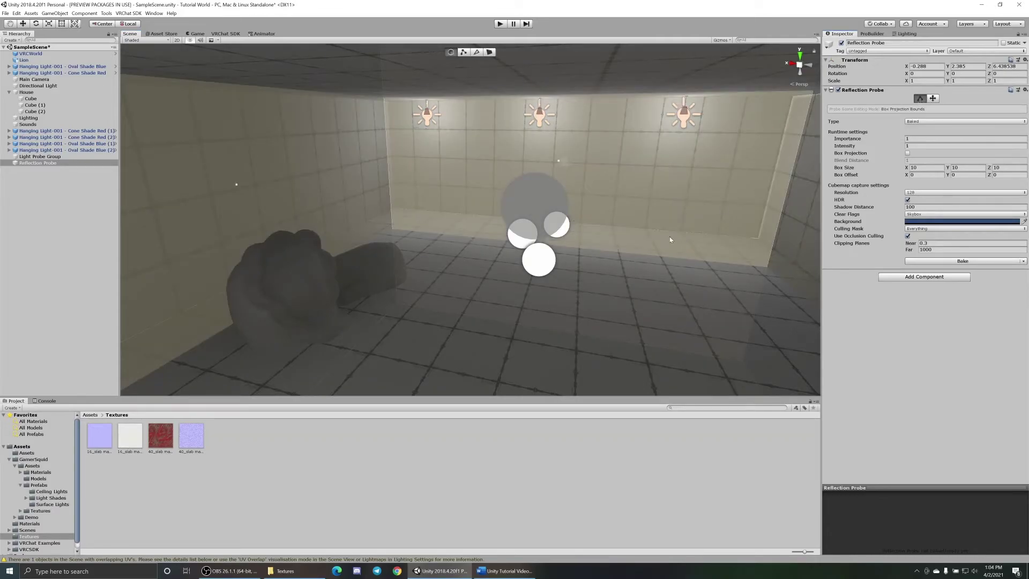
pyautogui.moveTo(673, 241); pyautogui.dragTo(549, 194, button='right')
pyautogui.press('w')
pyautogui.press('s')
pyautogui.moveTo(553, 181); pyautogui.dragTo(670, 184)
pyautogui.moveTo(527, 243); pyautogui.dragTo(625, 213, button='right')
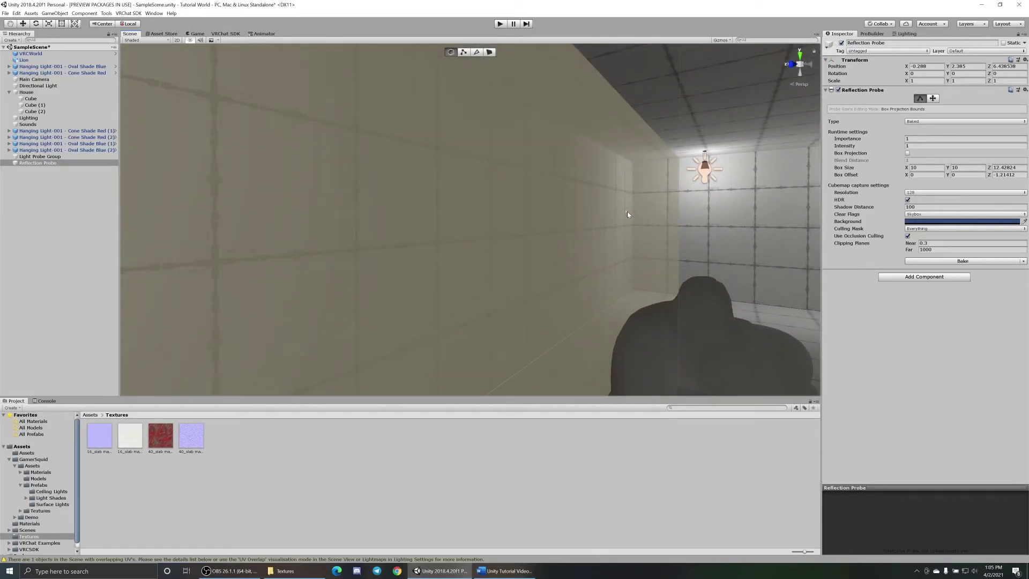
# - Extend the bounding box to the wall behind the lion and lower its top to the ceiling, sizing it about 11.26 by 6.64 in X and Y
pyautogui.moveTo(626, 211); pyautogui.dragTo(546, 213)
pyautogui.moveTo(546, 213); pyautogui.dragTo(590, 55, button='right')
pyautogui.moveTo(593, 57); pyautogui.dragTo(604, 96)
pyautogui.moveTo(605, 157); pyautogui.dragTo(604, 175)
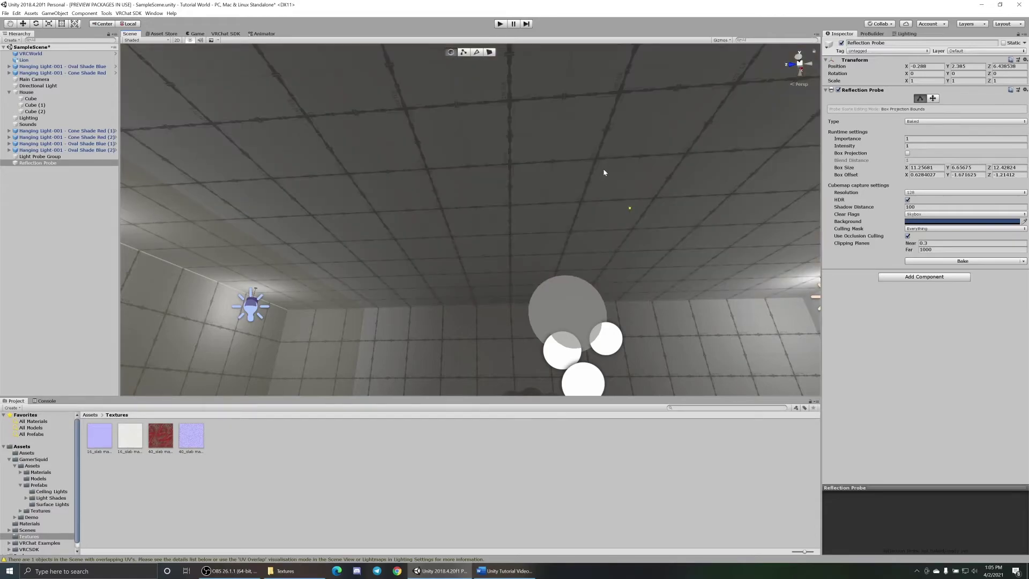
# - Fit the bounding box to the remaining walls and floor, giving a size of about 12.02 × 4.08 × 14.91
pyautogui.moveTo(606, 170); pyautogui.dragTo(412, 303, button='right')
pyautogui.moveTo(485, 288); pyautogui.dragTo(301, 275)
pyautogui.moveTo(301, 275); pyautogui.dragTo(529, 277, button='right')
pyautogui.moveTo(533, 274); pyautogui.dragTo(563, 278)
pyautogui.moveTo(563, 278); pyautogui.dragTo(391, 344, button='right')
pyautogui.moveTo(388, 344); pyautogui.dragTo(370, 240)
pyautogui.moveTo(370, 240); pyautogui.dragTo(341, 204, button='right')
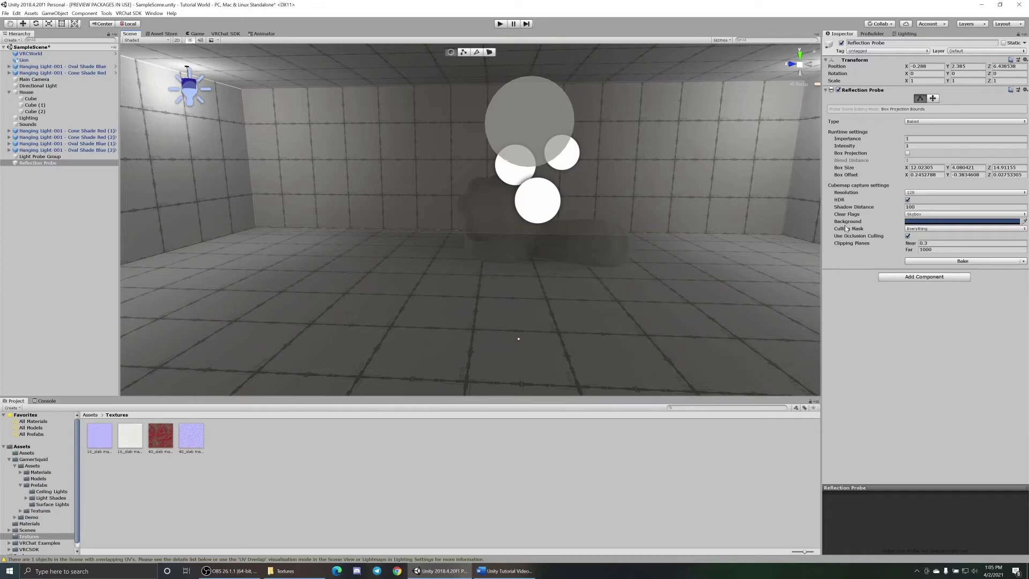
# - Keep the reflection probe's cubemap resolution at 128 and bake the scene's lighting with the probe included
pyautogui.click(930, 193)
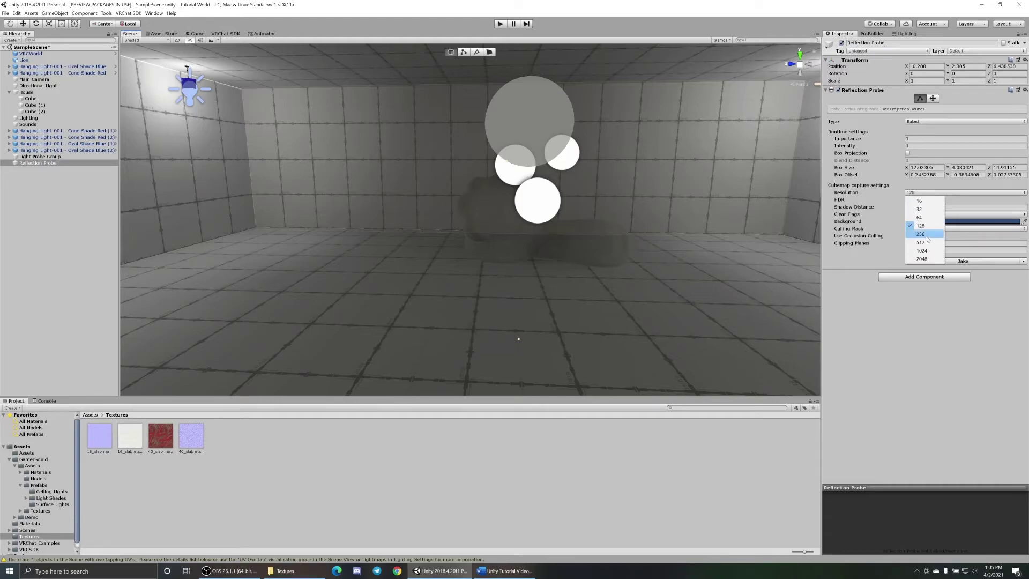
pyautogui.click(924, 197)
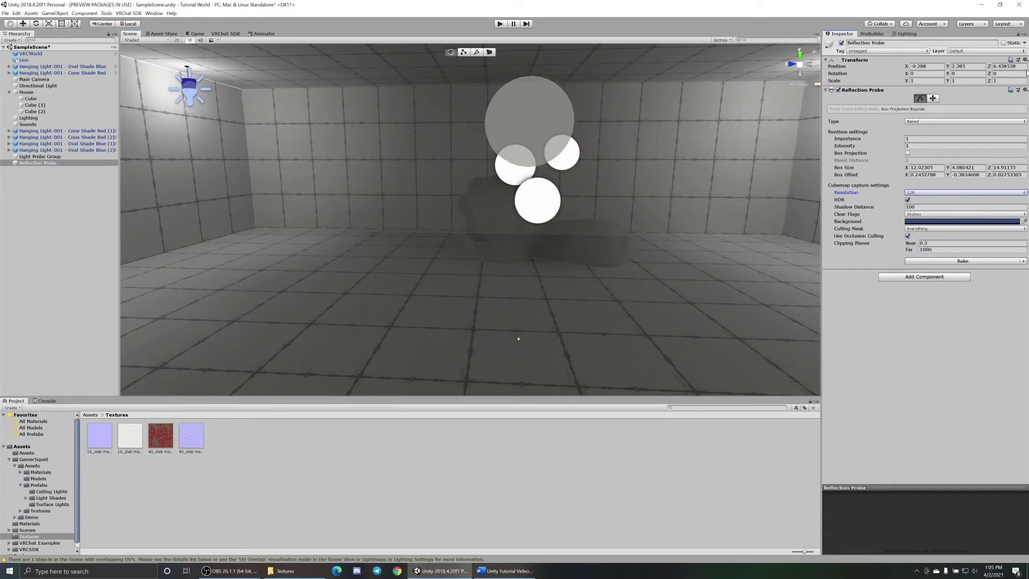
pyautogui.click(905, 34)
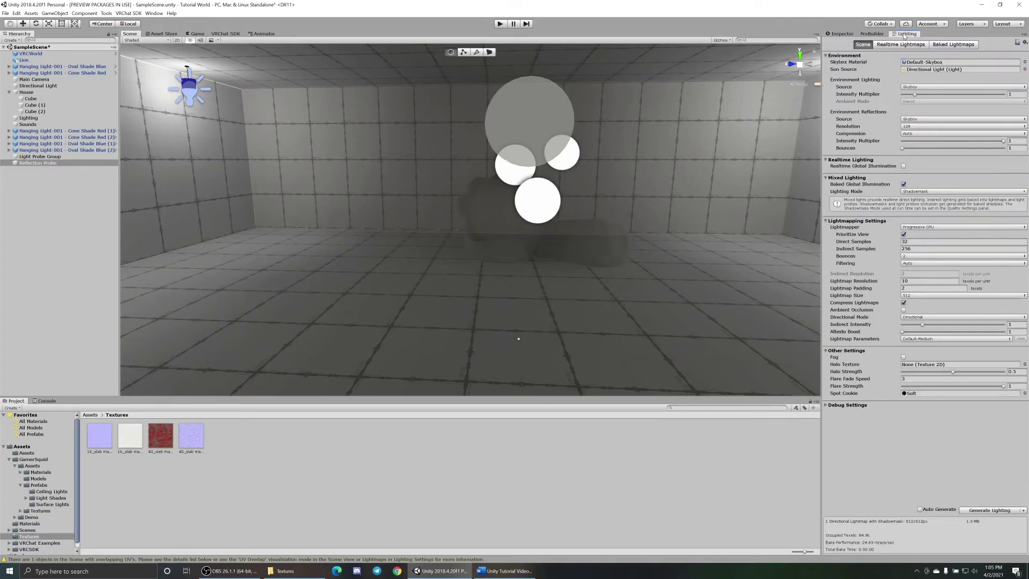
pyautogui.click(973, 511)
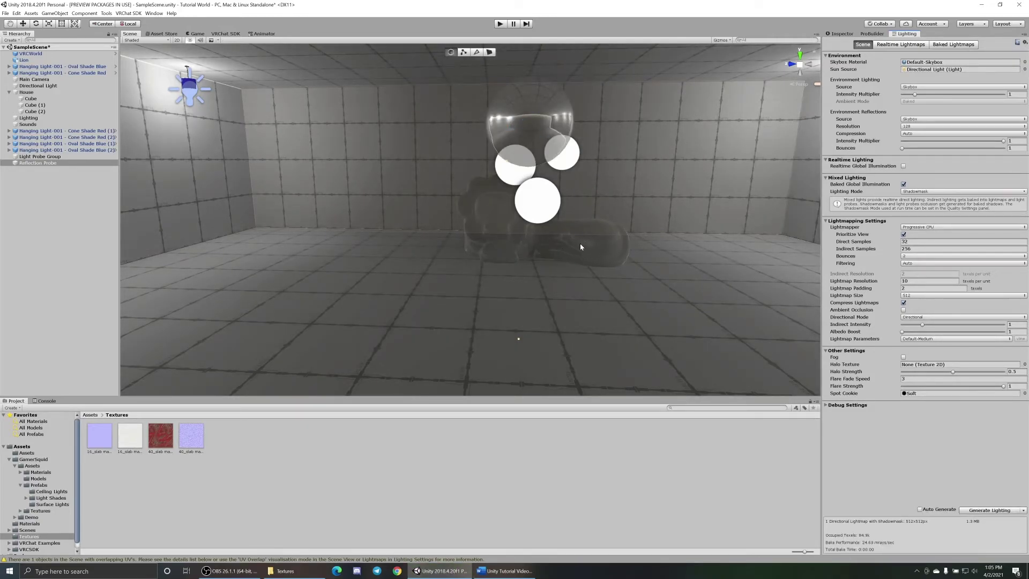
# - Select the three hanging lights with blue oval shades together, leaving the red cone-shade lights out of the selection
pyautogui.moveTo(553, 237)
pyautogui.mouseDown(button='right')
pyautogui.moveTo(536, 234)
pyautogui.moveTo(555, 235)
pyautogui.mouseUp(button='right')
pyautogui.click(562, 239)
pyautogui.press('w')
pyautogui.moveTo(678, 224); pyautogui.dragTo(729, 217, button='right')
pyautogui.click(377, 222)
pyautogui.press('s')
pyautogui.moveTo(377, 223); pyautogui.dragTo(343, 170, button='right')
pyautogui.press('a')
pyautogui.click(385, 138)
pyautogui.keyDown('ctrl'); pyautogui.click(55, 145); pyautogui.keyUp('ctrl')
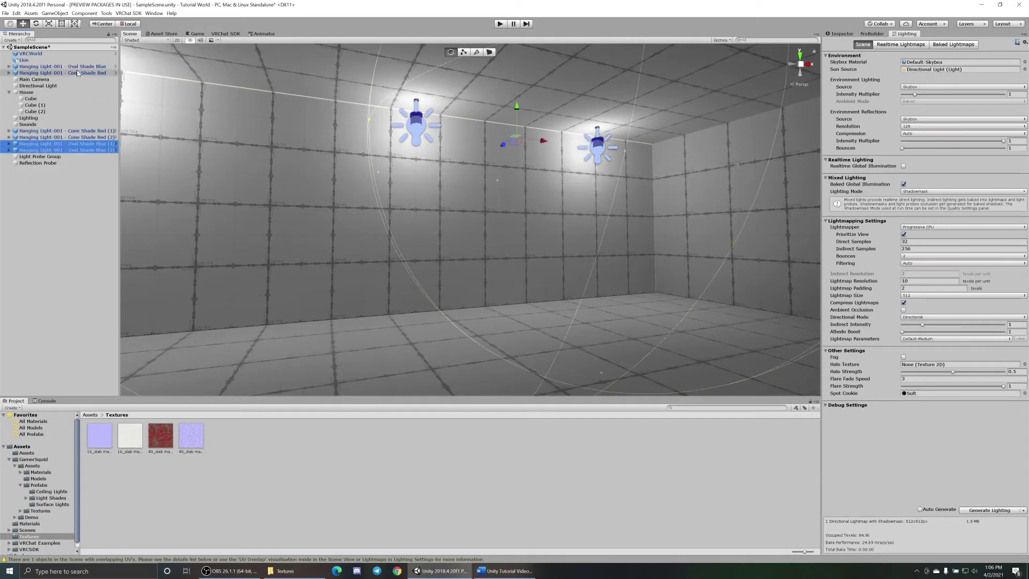
pyautogui.moveTo(241, 121); pyautogui.dragTo(199, 121, button='right')
pyautogui.keyDown('ctrl'); pyautogui.click(95, 74); pyautogui.keyUp('ctrl')
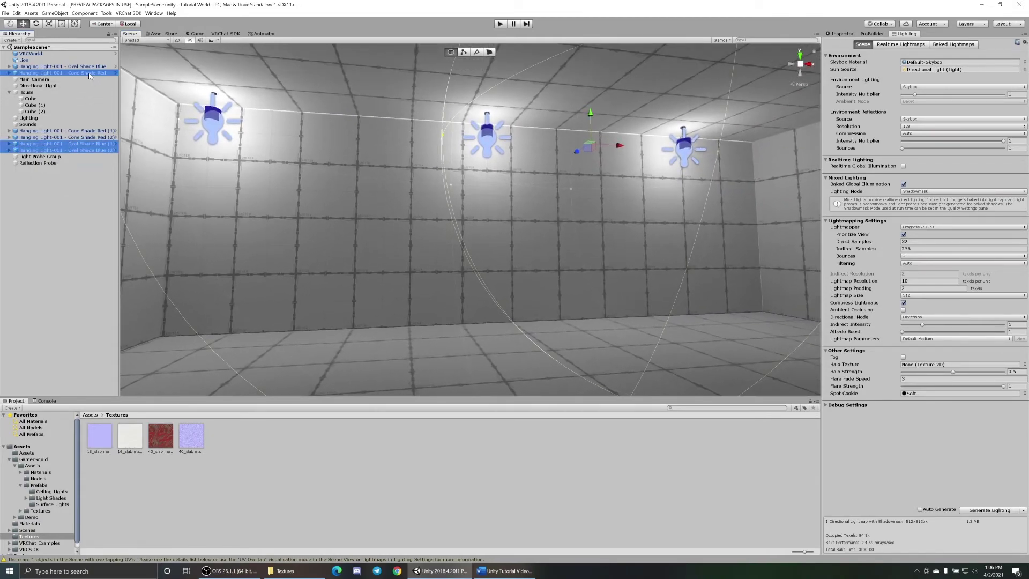
pyautogui.click(90, 67)
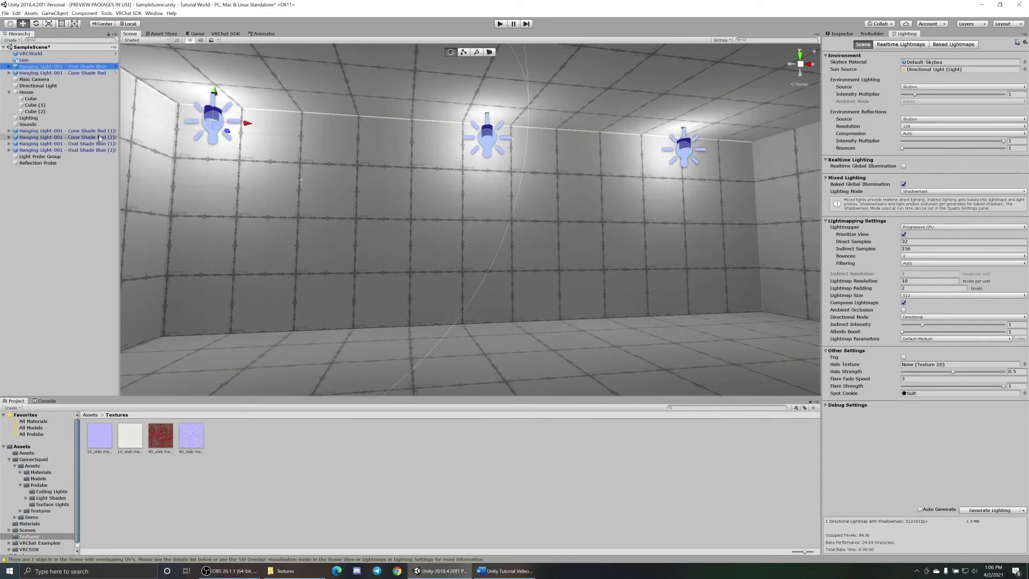
pyautogui.keyDown('ctrl'); pyautogui.click(64, 144); pyautogui.keyUp('ctrl')
pyautogui.keyDown('ctrl'); pyautogui.click(64, 150); pyautogui.keyUp('ctrl')
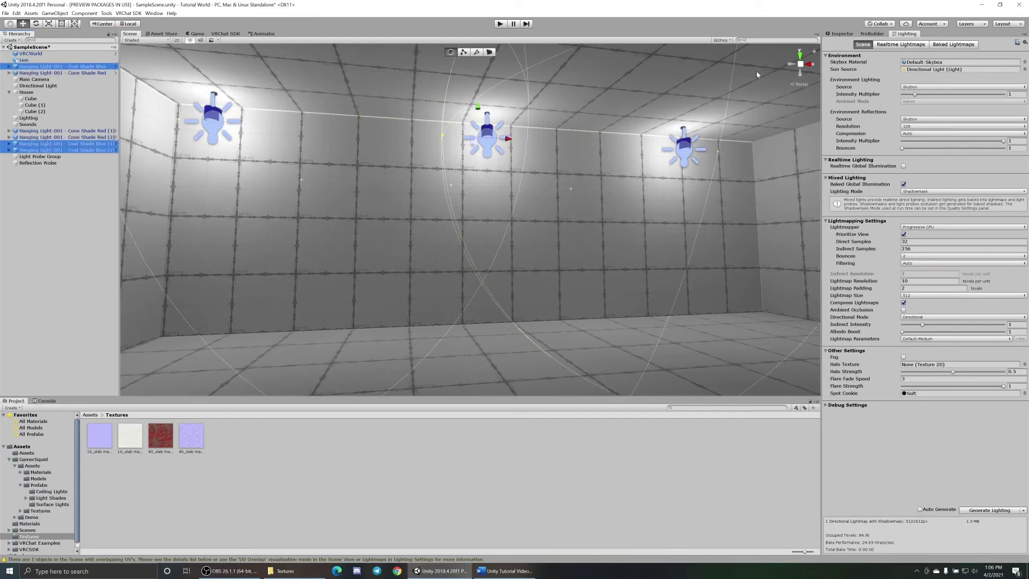
# - Turn off colour temperature mode for the selected oval-shade lights and set their colour to a saturated pure blue
pyautogui.click(843, 34)
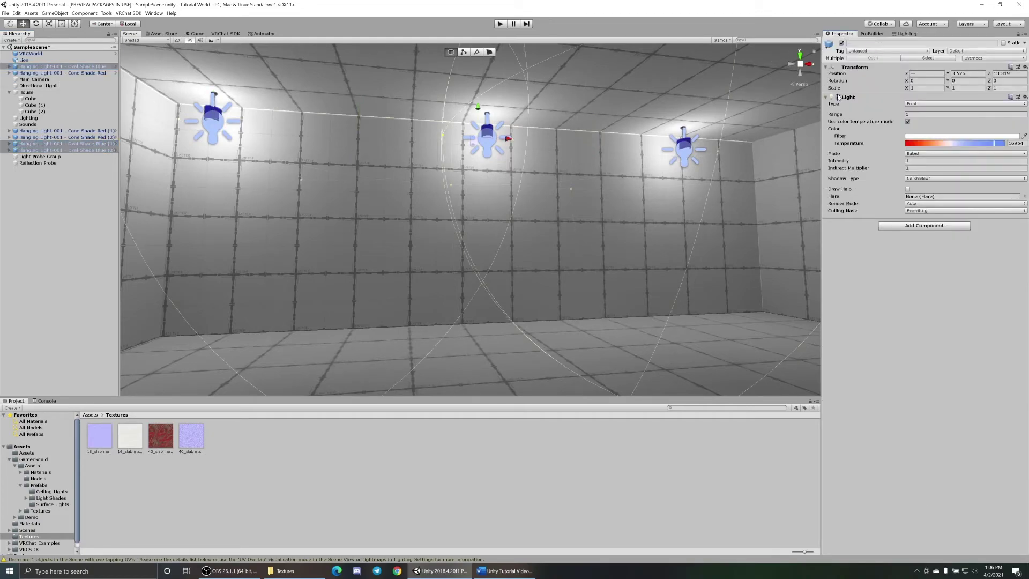
pyautogui.click(908, 122)
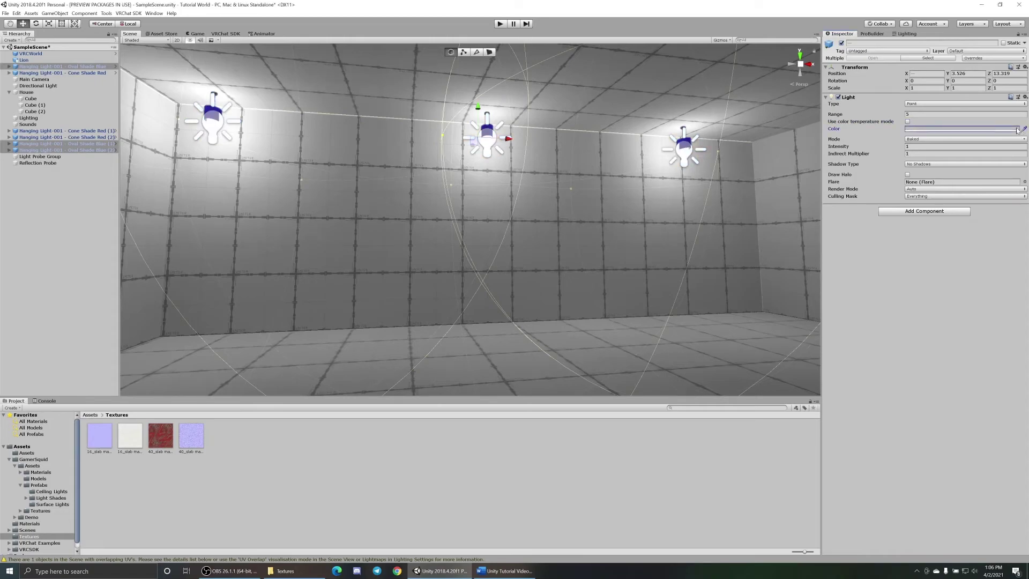
pyautogui.click(976, 129)
pyautogui.click(41, 107)
pyautogui.click(71, 54)
pyautogui.click(93, 5)
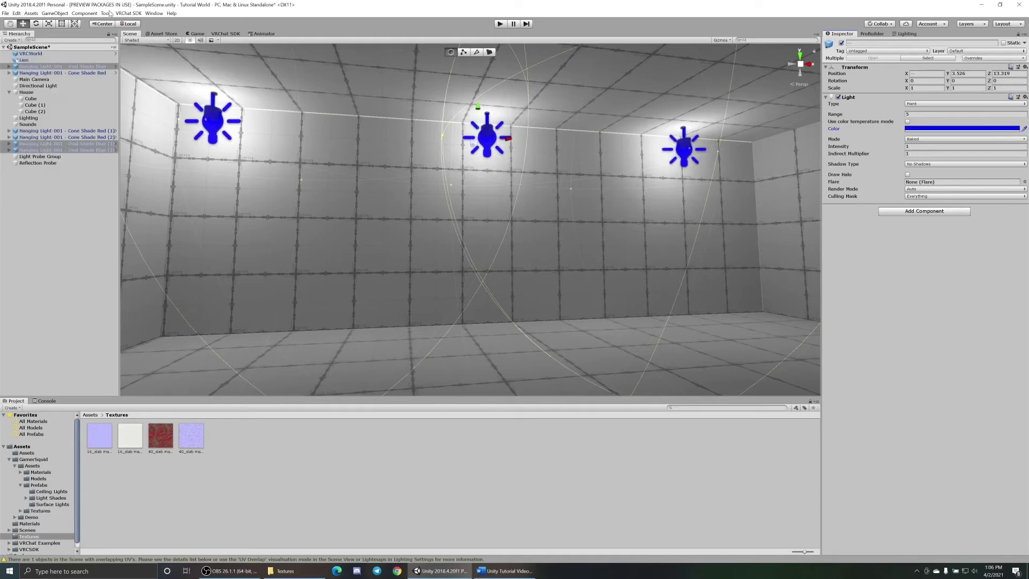
# - Set the range of the three blue oval-shade lights to 8
pyautogui.moveTo(412, 146); pyautogui.dragTo(526, 177, button='right')
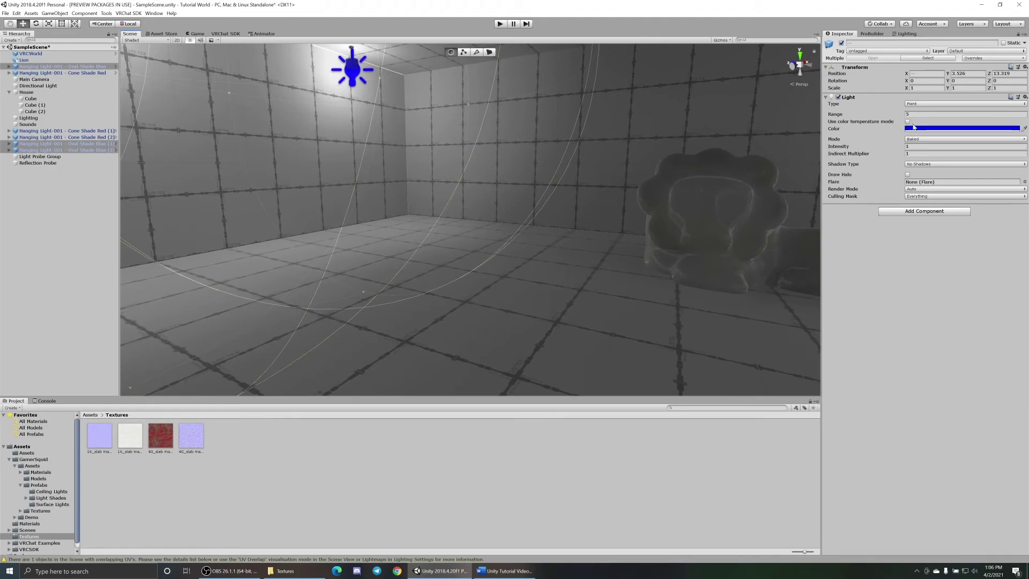
pyautogui.moveTo(548, 165)
pyautogui.mouseDown(button='right')
pyautogui.moveTo(536, 120)
pyautogui.moveTo(593, 130)
pyautogui.moveTo(542, 156)
pyautogui.mouseUp(button='right')
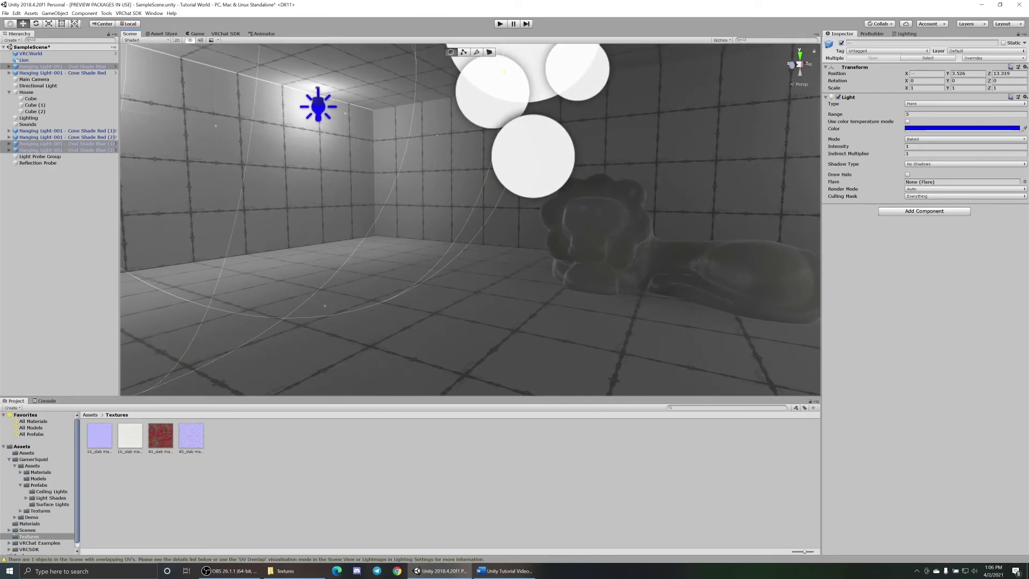
pyautogui.click(858, 114)
pyautogui.write('8')
# - Select the three red cone-shade lights, turn off their colour temperature mode and set their colour to green (hex 25C32C)
pyautogui.moveTo(367, 206); pyautogui.dragTo(526, 206, button='right')
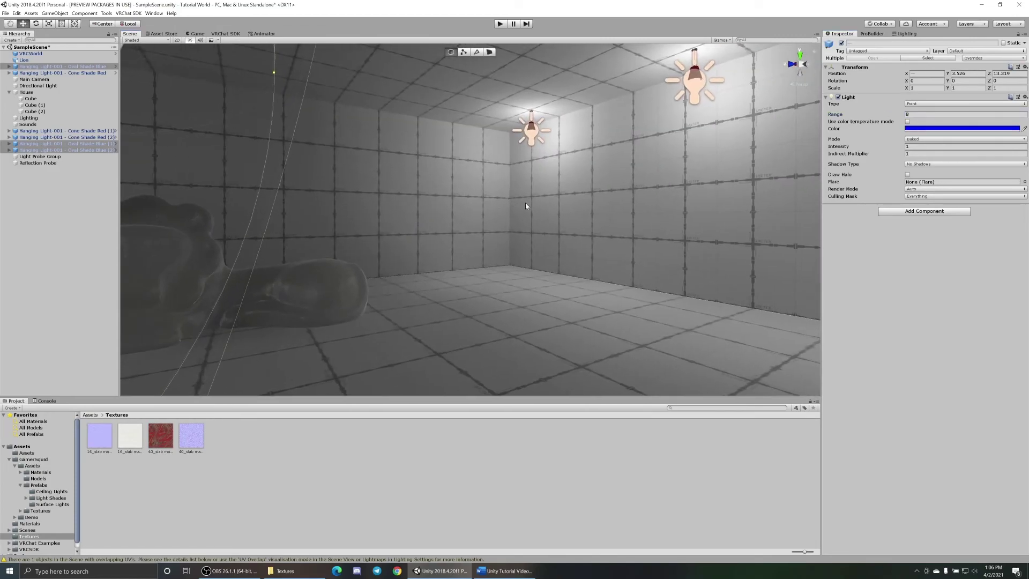
pyautogui.click(56, 76)
pyautogui.click(58, 74)
pyautogui.keyDown('ctrl'); pyautogui.click(80, 131); pyautogui.keyUp('ctrl')
pyautogui.keyDown('ctrl'); pyautogui.click(80, 136); pyautogui.keyUp('ctrl')
pyautogui.click(907, 122)
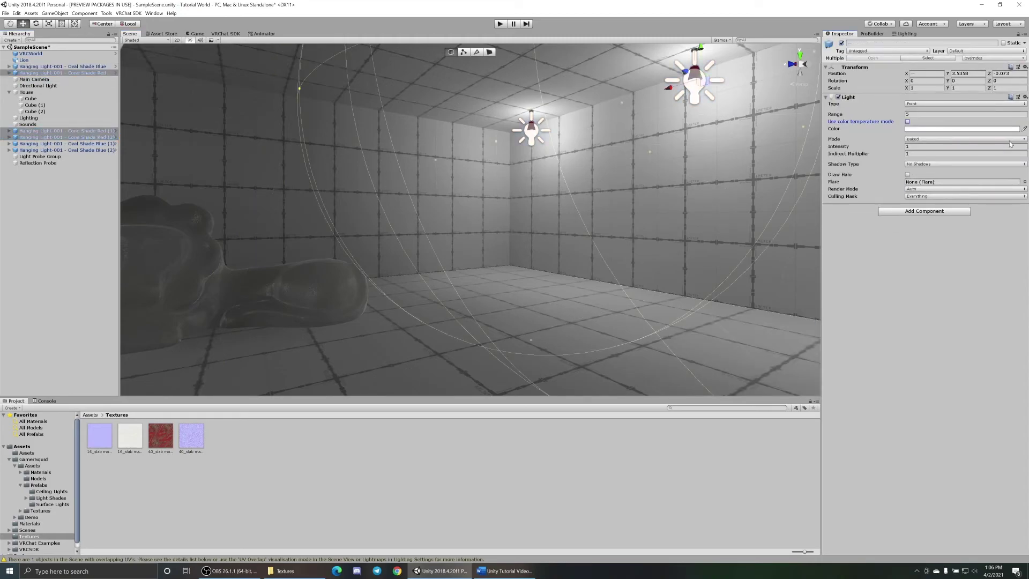
pyautogui.click(1016, 130)
pyautogui.click(1015, 131)
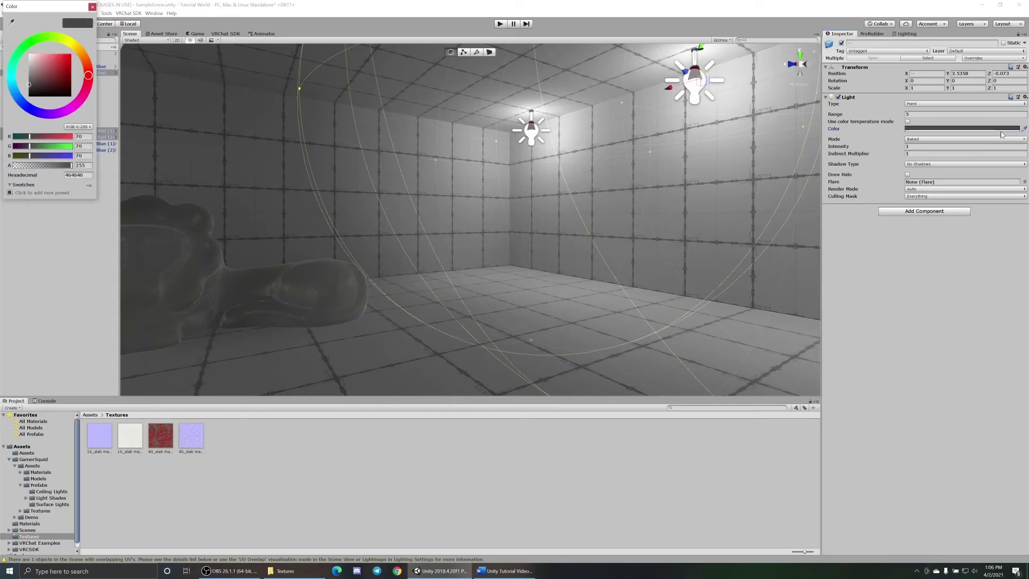
pyautogui.click(28, 43)
pyautogui.click(62, 63)
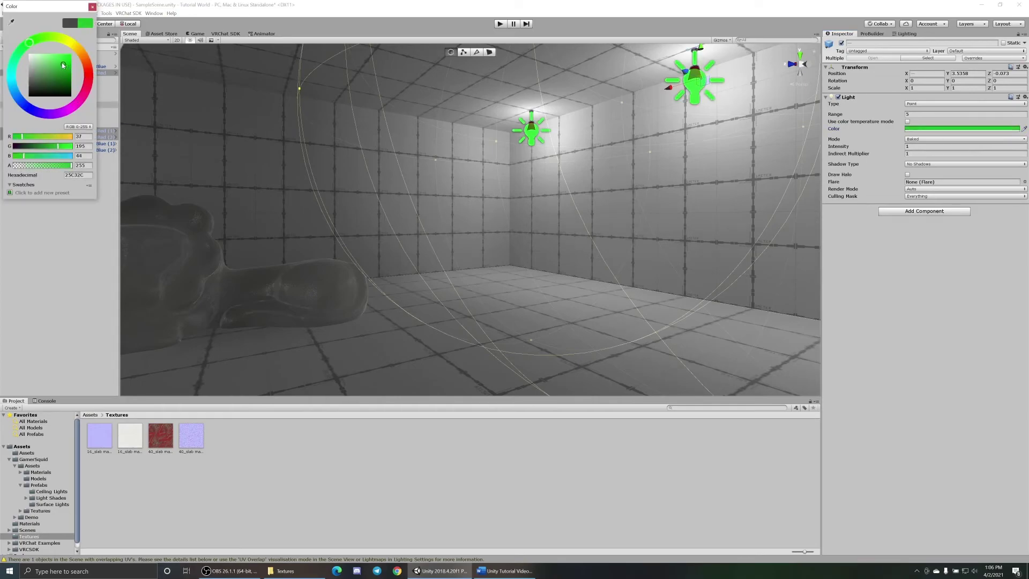
pyautogui.click(92, 7)
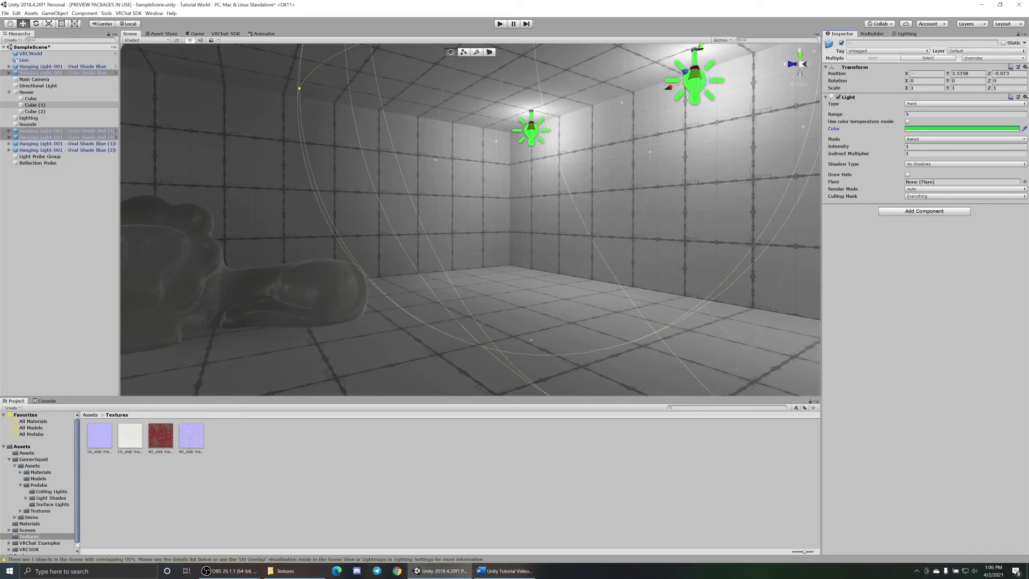
# - Set the range of the three cone-shade lights to 7 and bake the scene's lighting with the new light colours
pyautogui.click(849, 114)
pyautogui.write('7')
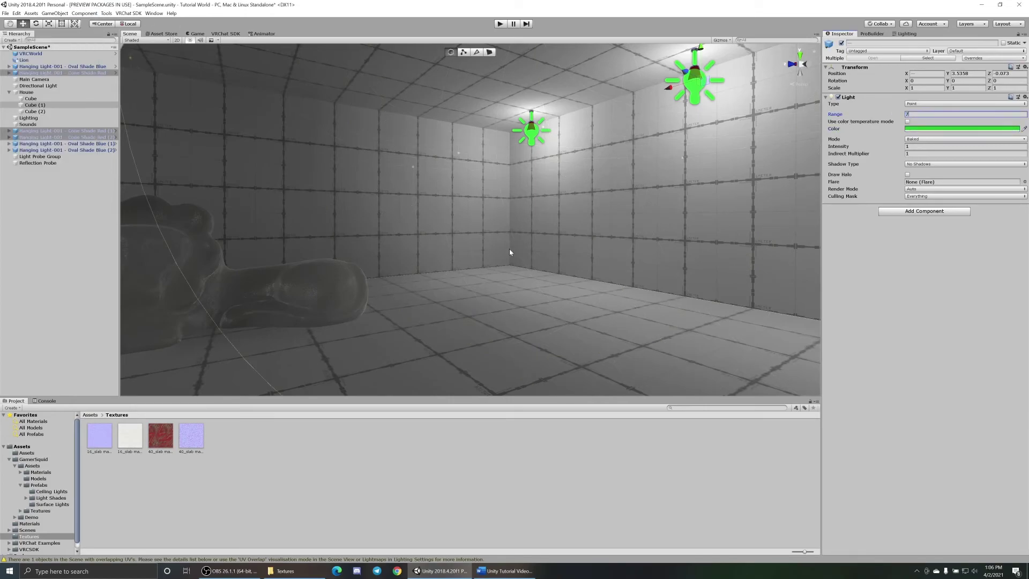
pyautogui.moveTo(509, 249); pyautogui.dragTo(378, 278, button='right')
pyautogui.click(379, 278)
pyautogui.moveTo(538, 241); pyautogui.dragTo(523, 244, button='right')
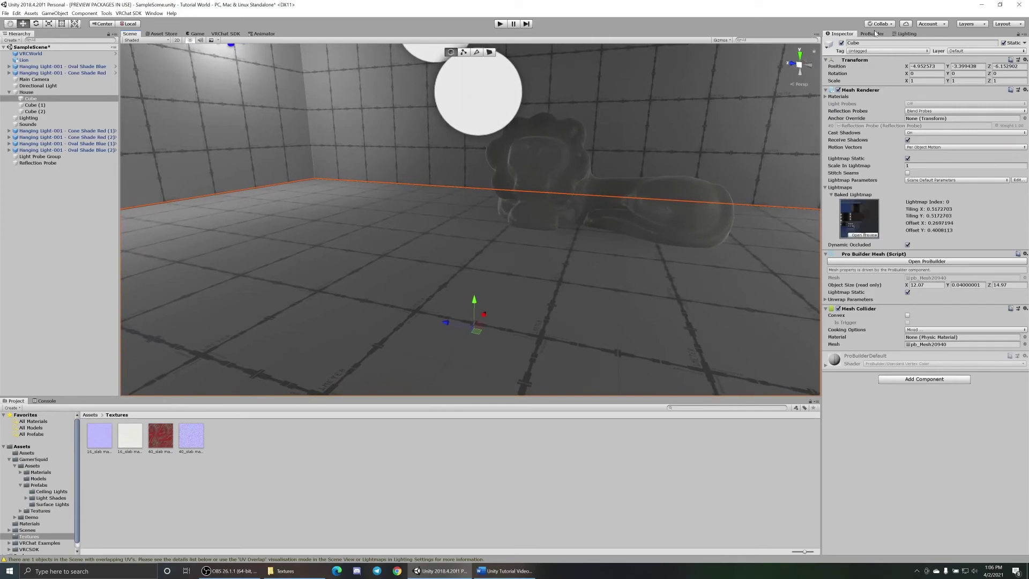
pyautogui.click(906, 34)
pyautogui.click(990, 510)
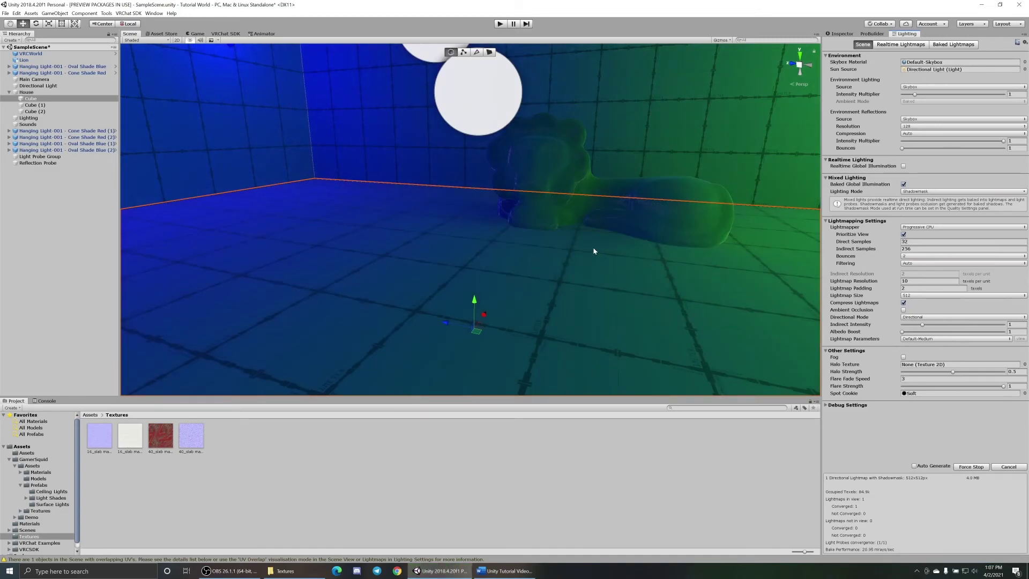
# - Inspect the blue and green light on the marble lion, select the lion and rotate it in place
pyautogui.moveTo(593, 248); pyautogui.dragTo(621, 199, button='right')
pyautogui.moveTo(534, 209); pyautogui.dragTo(435, 198, button='right')
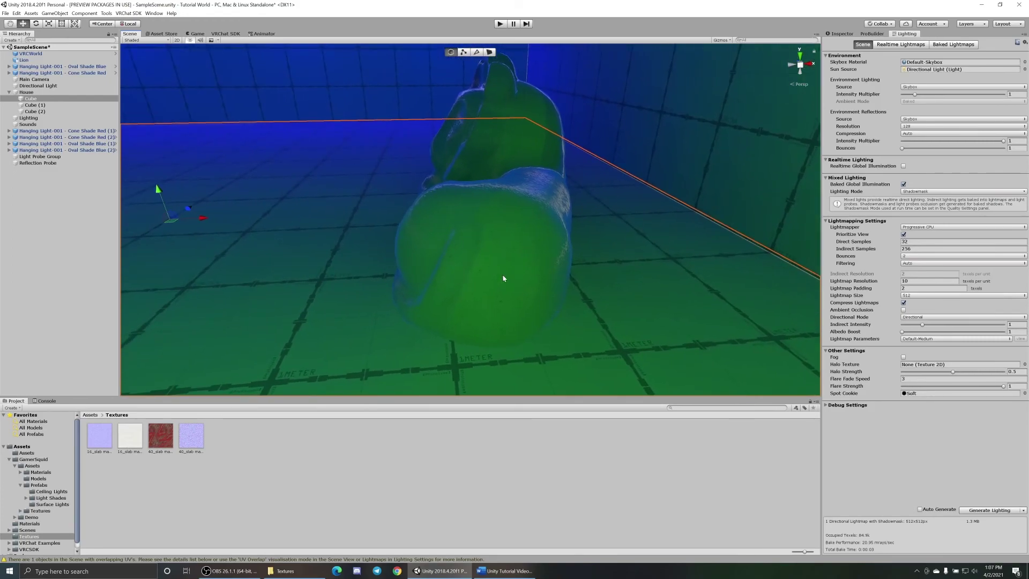
pyautogui.moveTo(505, 280); pyautogui.dragTo(622, 233, button='right')
pyautogui.moveTo(686, 252); pyautogui.dragTo(512, 278, button='right')
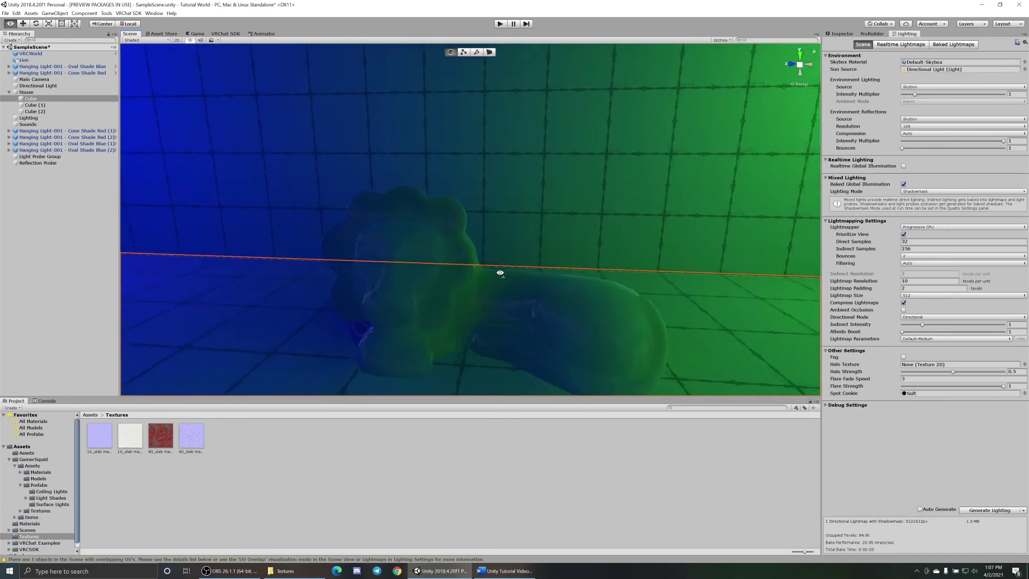
pyautogui.click(480, 303)
pyautogui.click(841, 34)
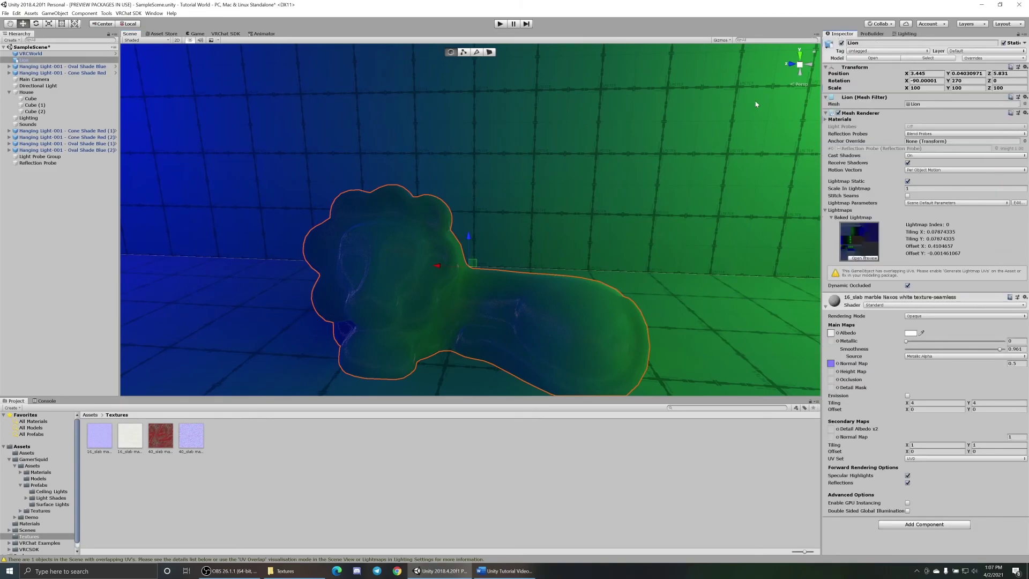
pyautogui.click(36, 23)
pyautogui.moveTo(459, 280); pyautogui.dragTo(497, 280)
pyautogui.moveTo(713, 244); pyautogui.dragTo(700, 252, button='right')
pyautogui.press('s')
# - Rebake the scene's lighting for the rotated lion, turn the lion further during the bake and view the room around it
pyautogui.click(910, 34)
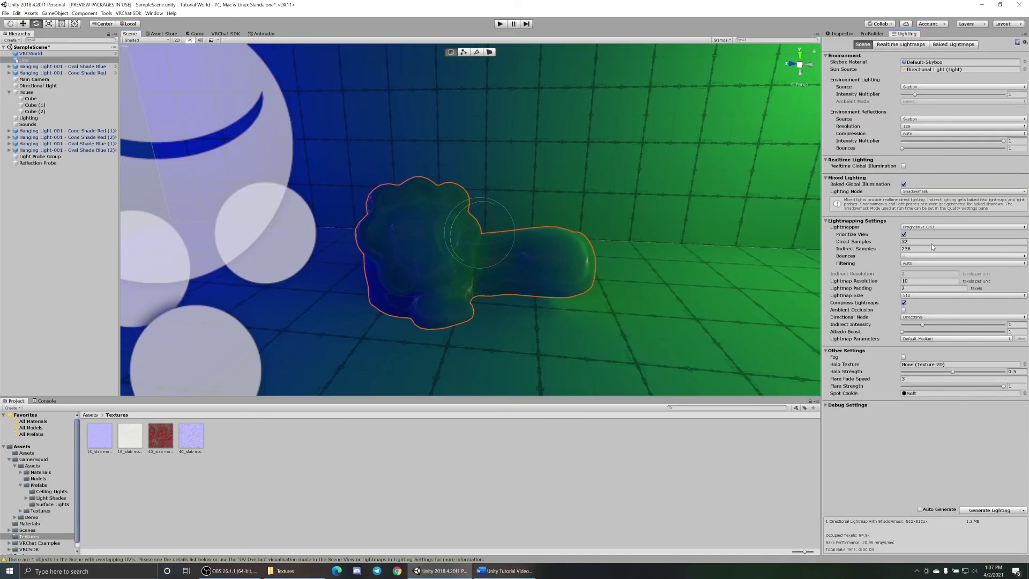
pyautogui.click(973, 510)
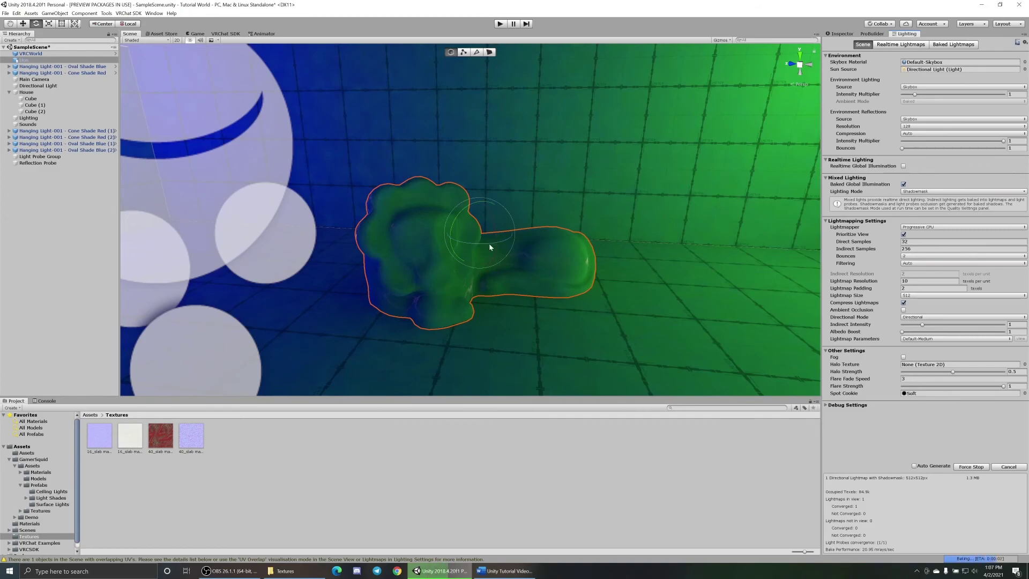
pyautogui.moveTo(506, 241); pyautogui.dragTo(439, 249)
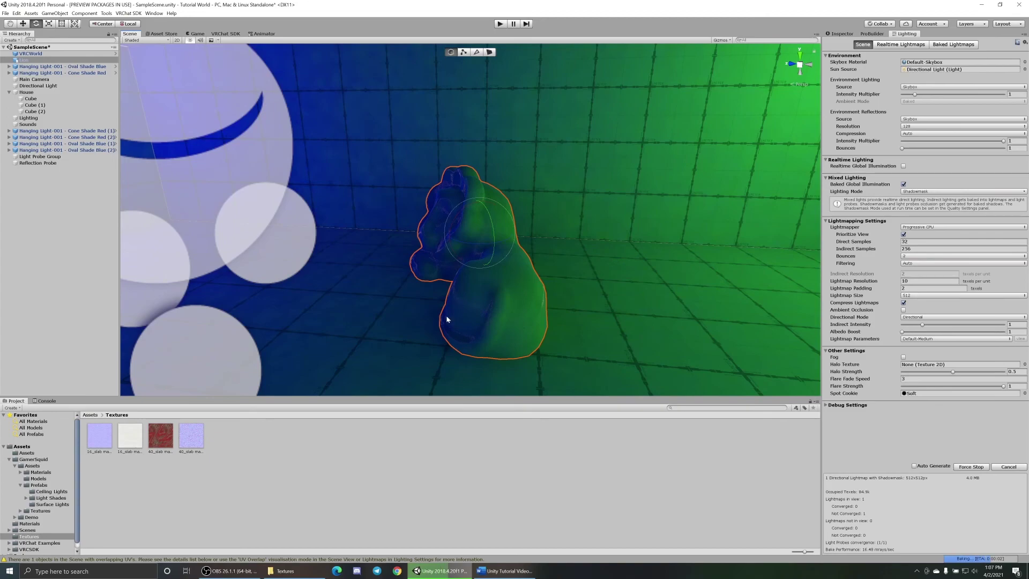
pyautogui.keyDown('alt'); pyautogui.moveTo(453, 316); pyautogui.dragTo(558, 313); pyautogui.keyUp('alt')
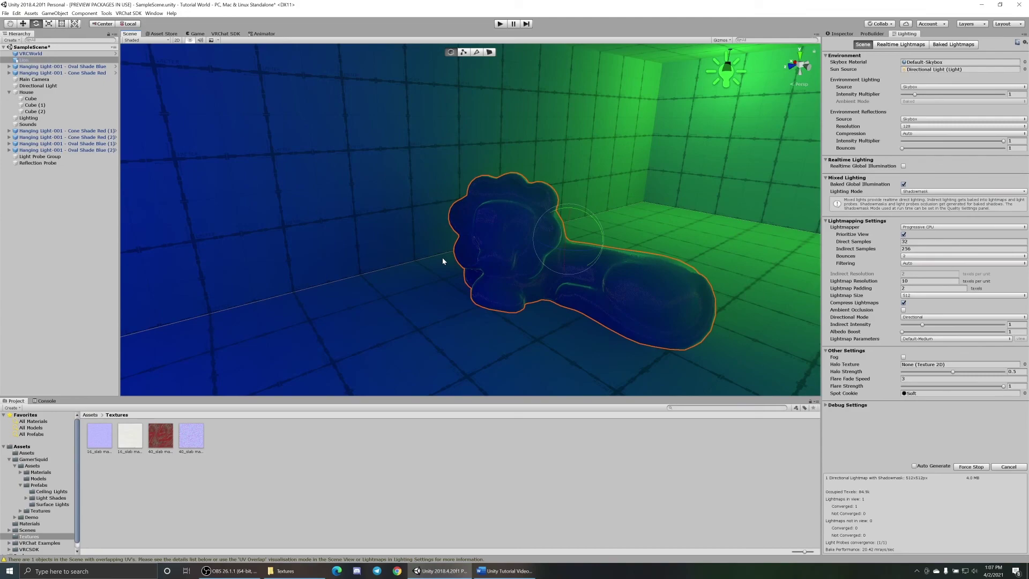
pyautogui.keyDown('alt'); pyautogui.moveTo(463, 239); pyautogui.dragTo(736, 268); pyautogui.keyUp('alt')
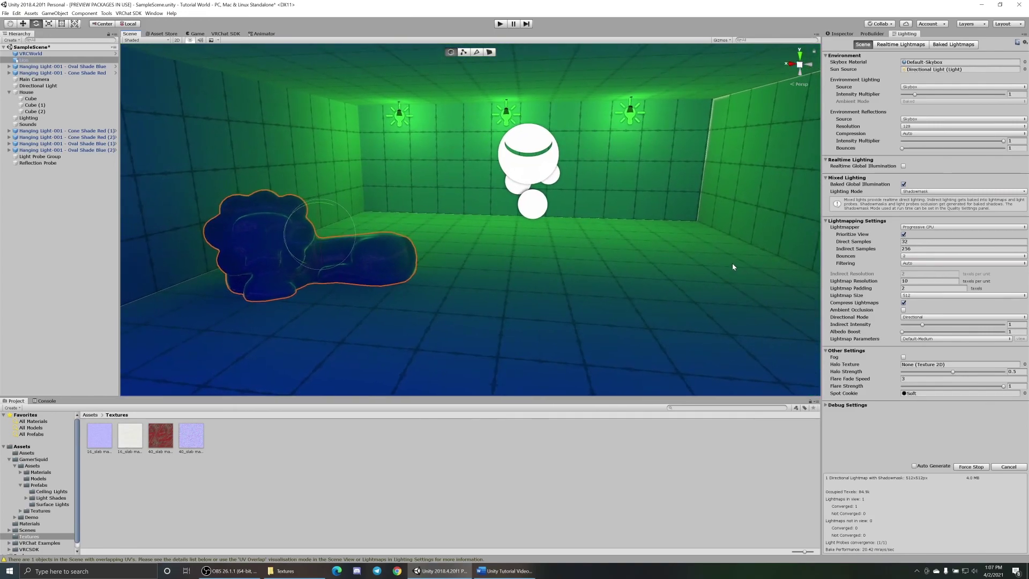